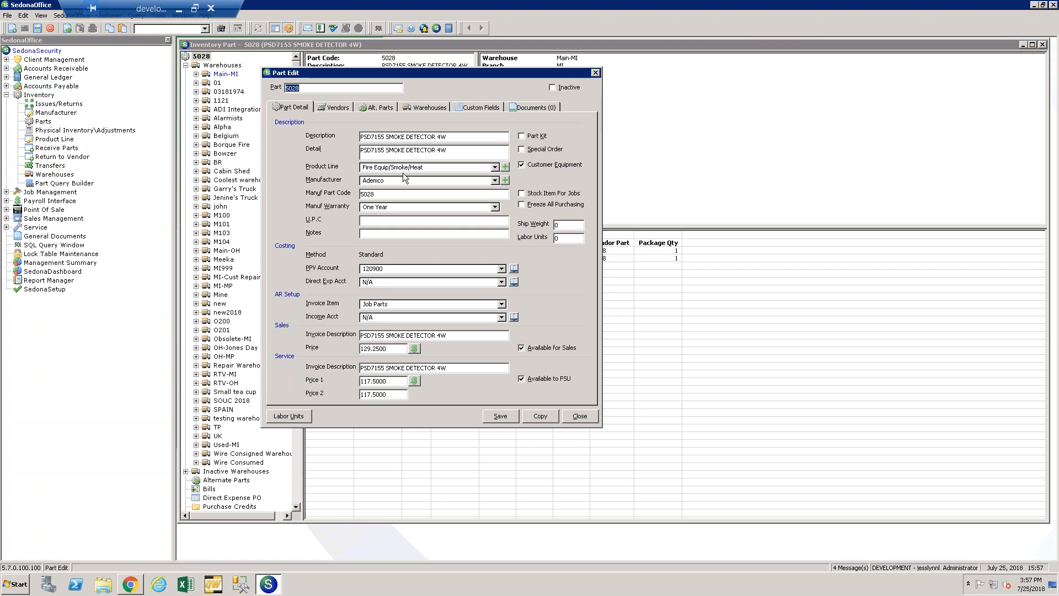
# - Review part 5028's vendor pricing and warehouse standard costs, and return to its general part details
pyautogui.click(333, 108)
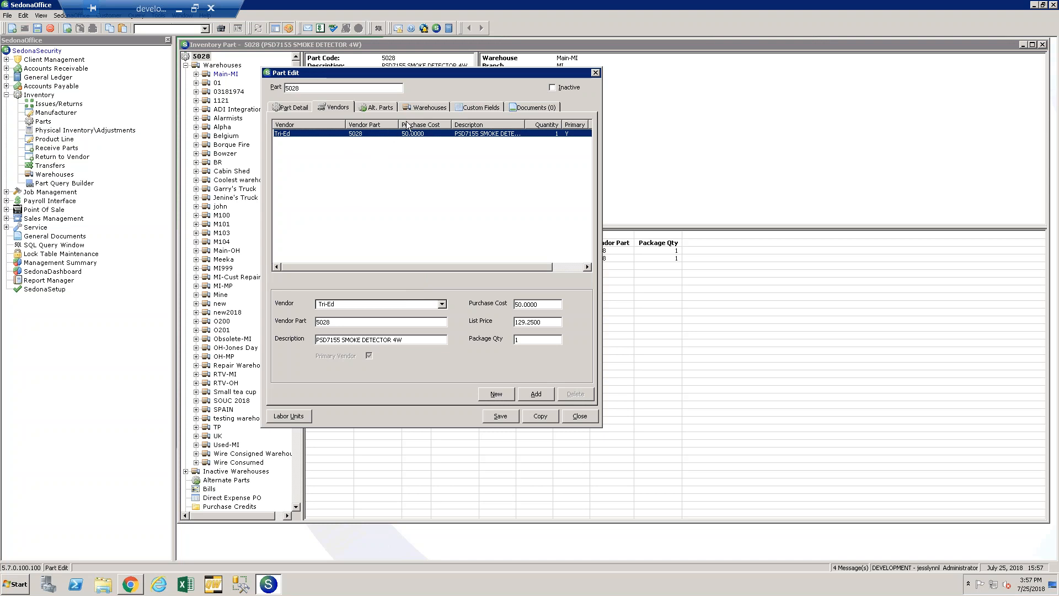
pyautogui.click(429, 107)
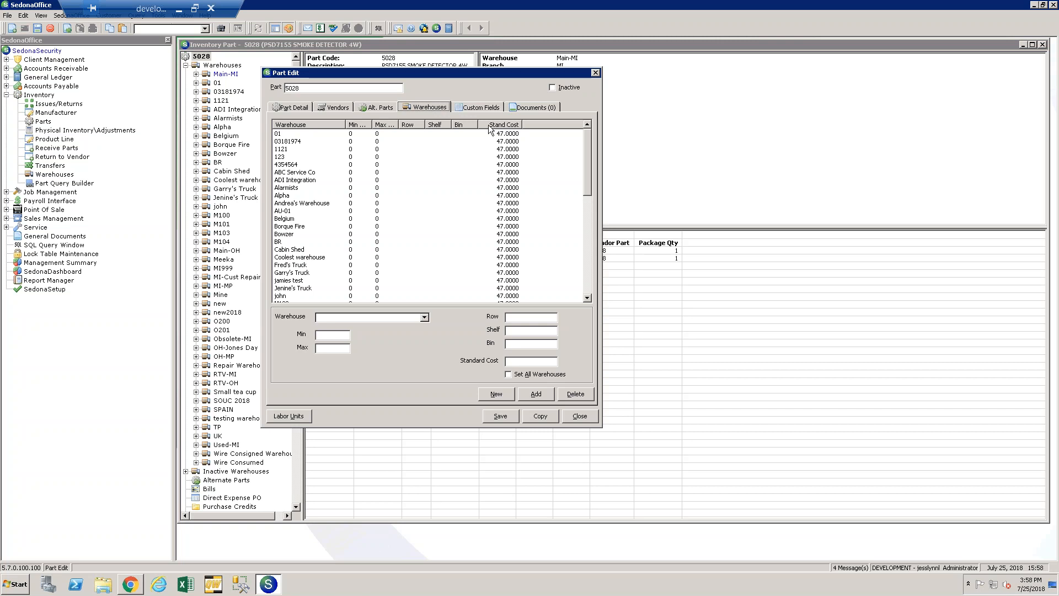
pyautogui.click(333, 109)
pyautogui.click(298, 109)
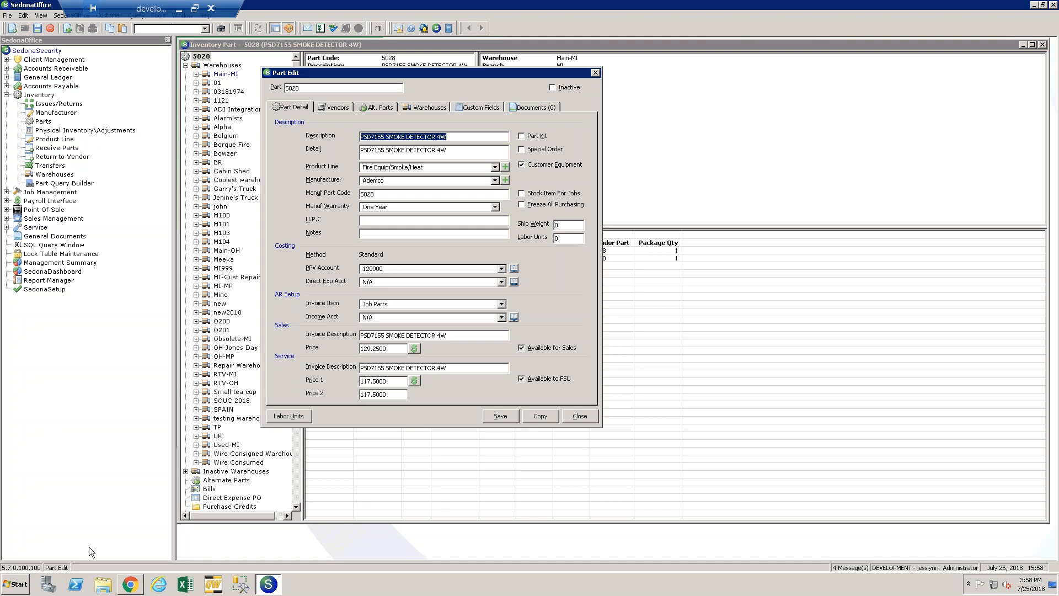
# - Switch to Chrome and download SedonaOffice Parts Update Utility v.11.8.7 from the downloads section of the SedonaOffice Reference Documents page
pyautogui.click(131, 586)
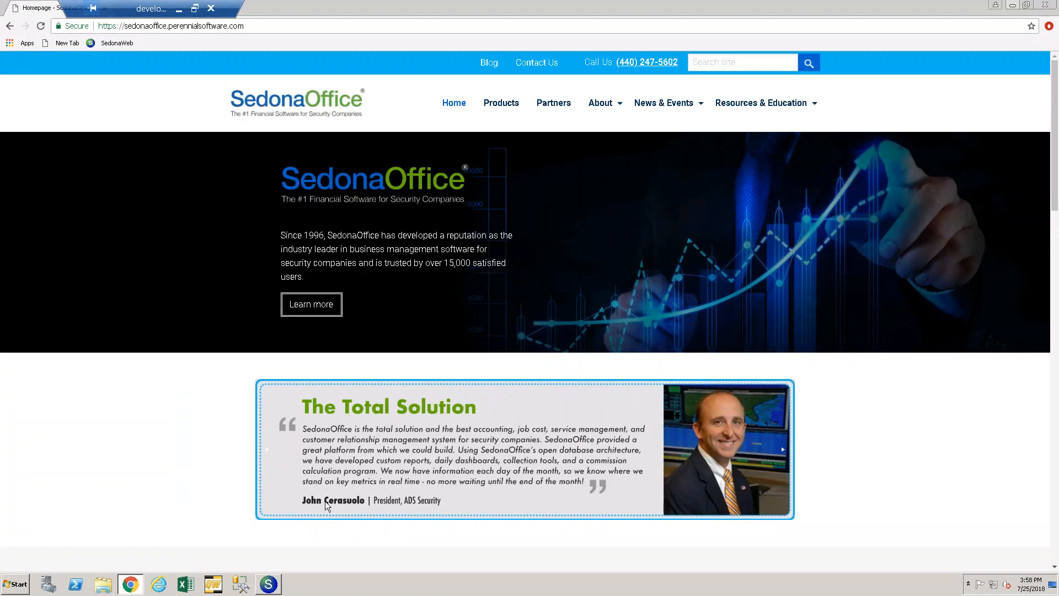
pyautogui.moveTo(781, 102)
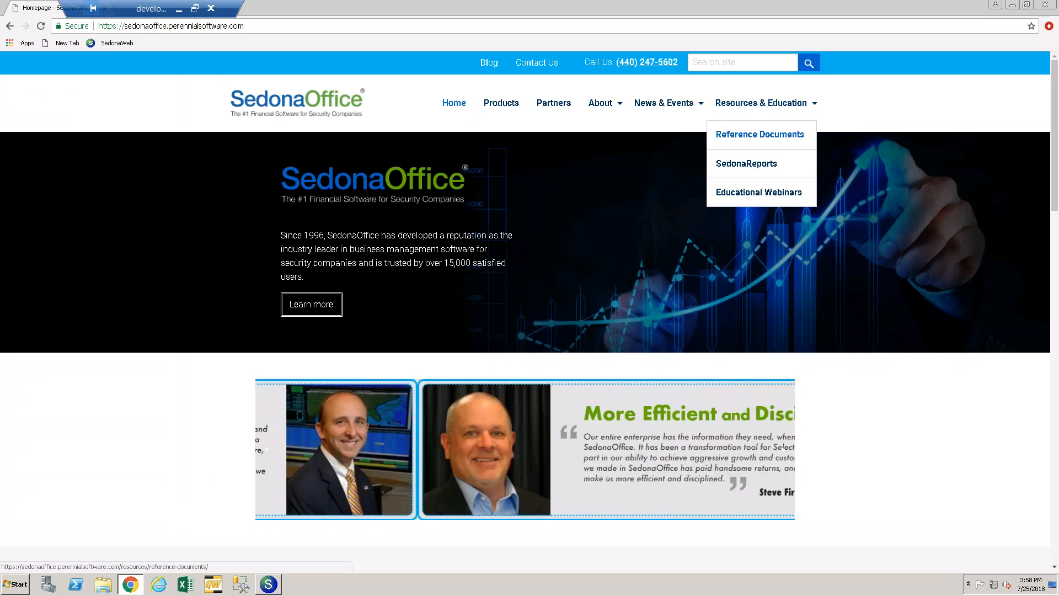
pyautogui.click(760, 134)
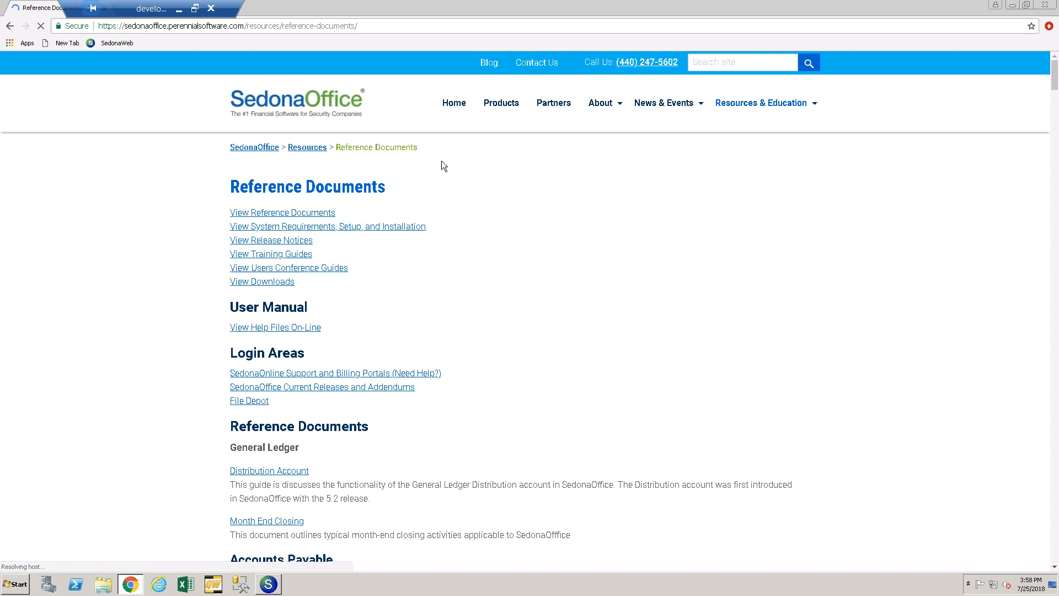
pyautogui.click(268, 283)
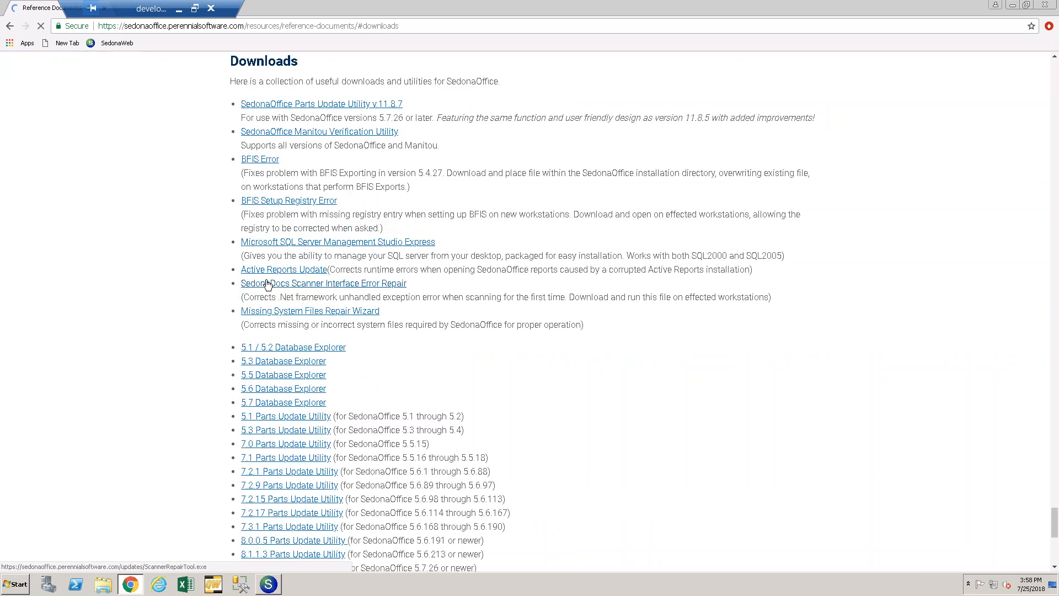
pyautogui.click(319, 104)
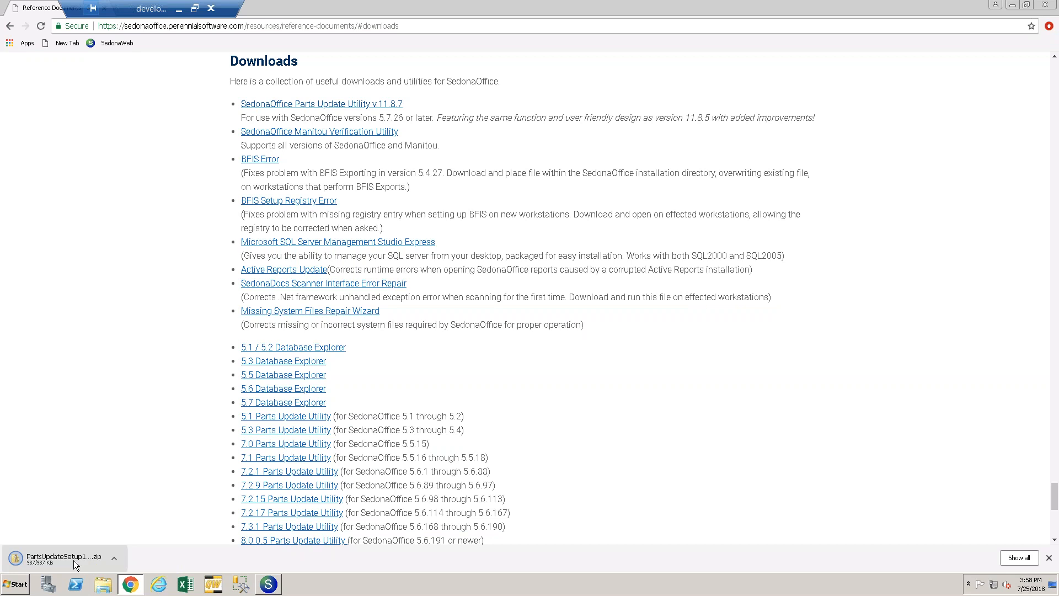
# - Open the downloaded Parts Update zip archive and run PartsUpdateSetup.exe, accepting the security warning
pyautogui.click(58, 559)
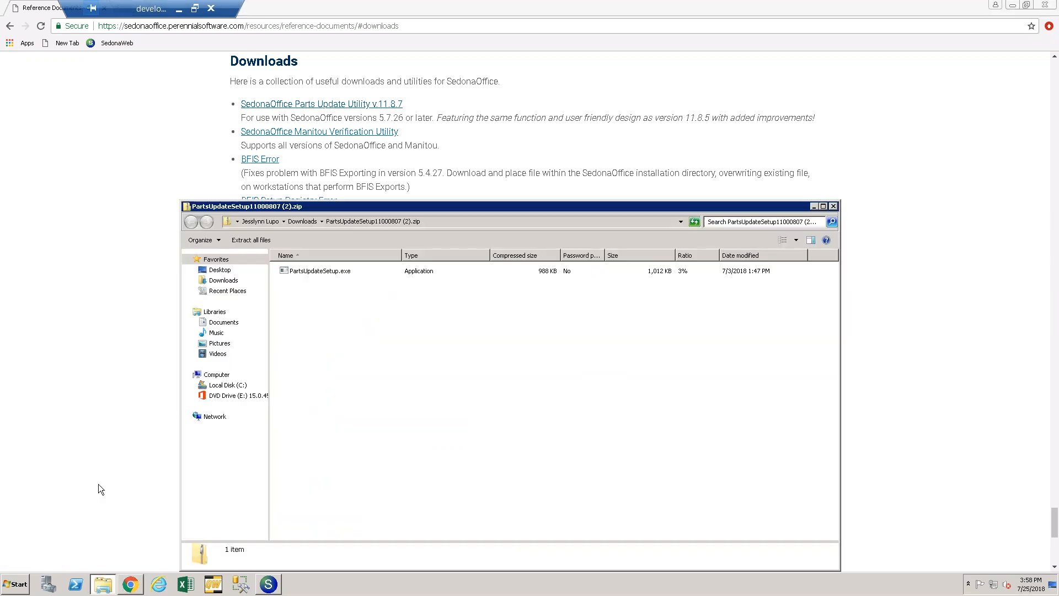
pyautogui.click(335, 273)
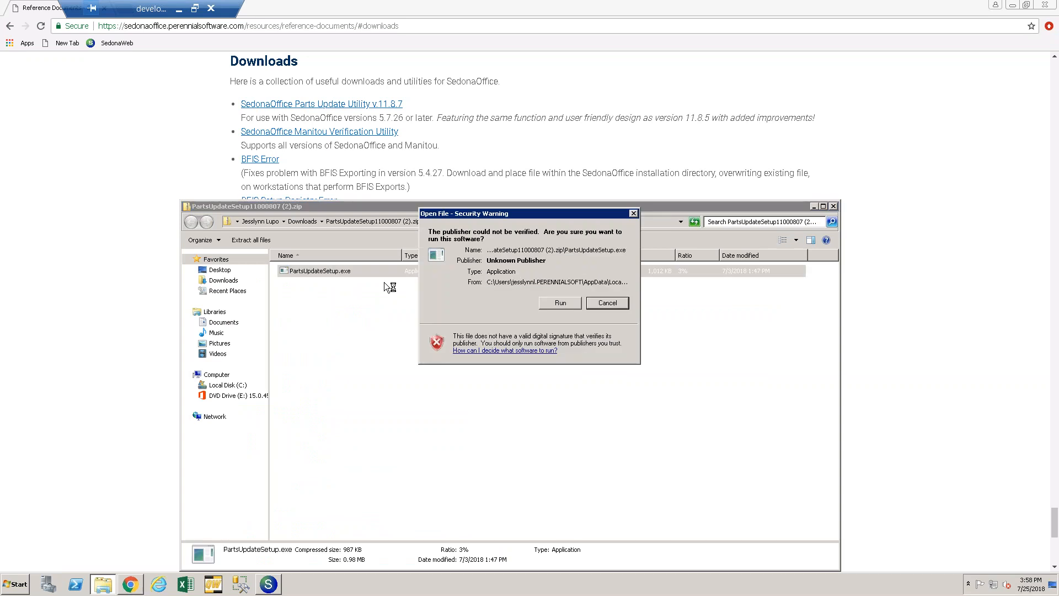
pyautogui.click(565, 302)
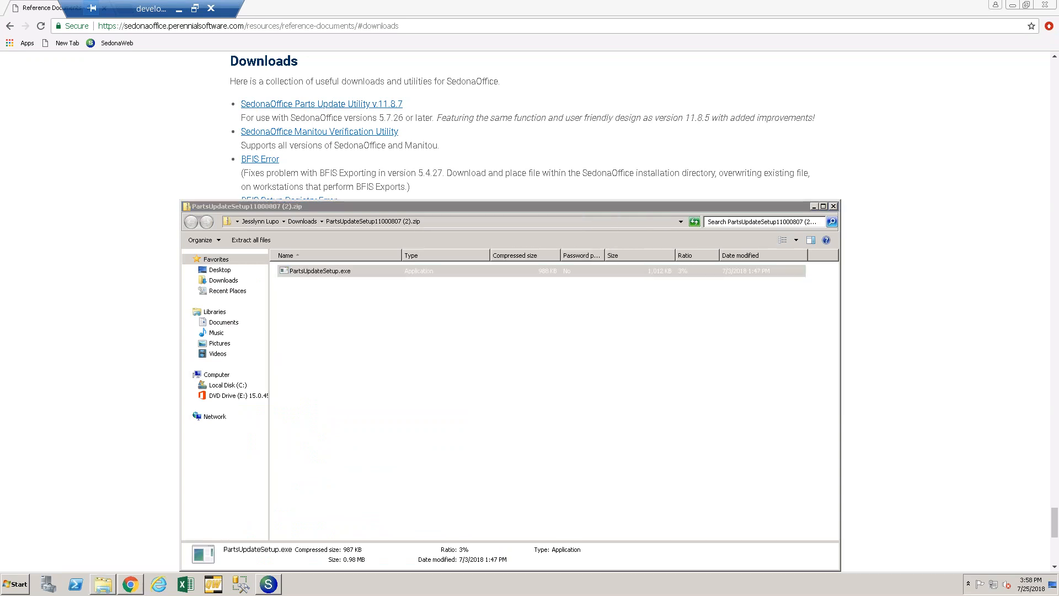
pyautogui.click(565, 302)
# - Install Parts Updater with a desktop shortcut and finish the setup wizard
pyautogui.click(421, 269)
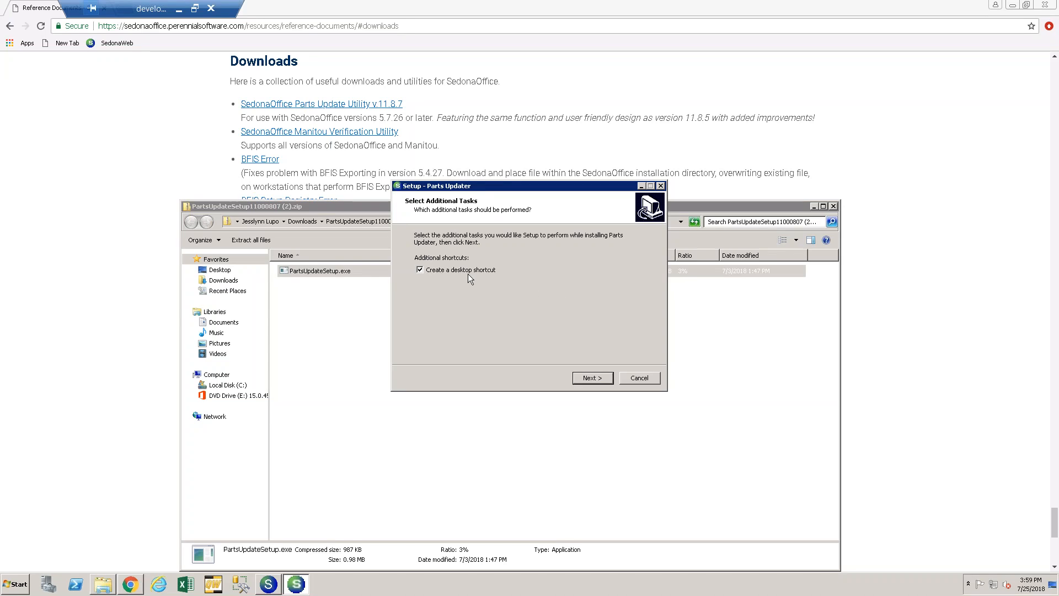
pyautogui.click(603, 379)
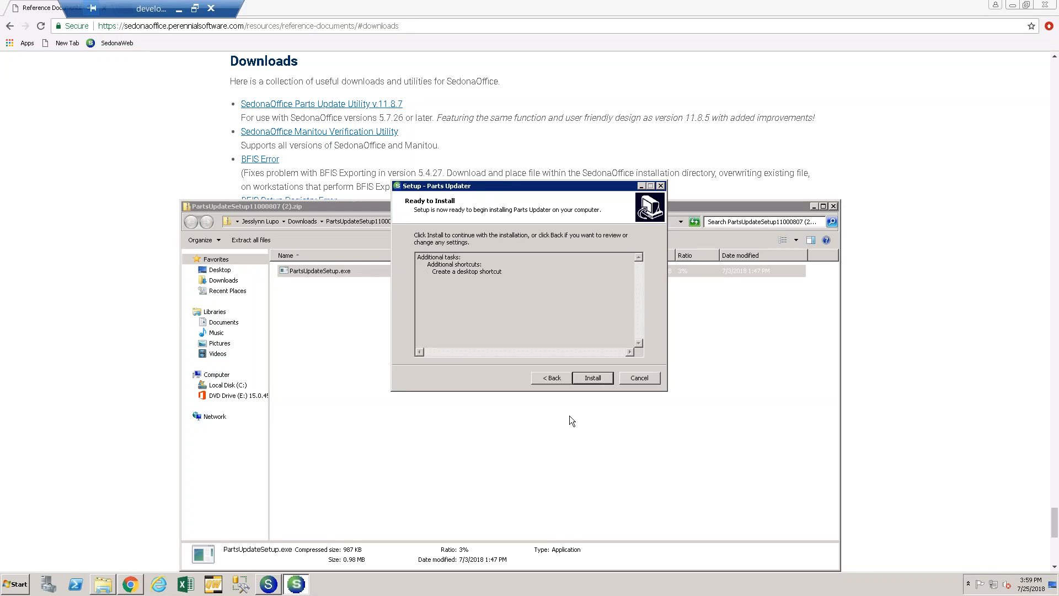
pyautogui.click(591, 379)
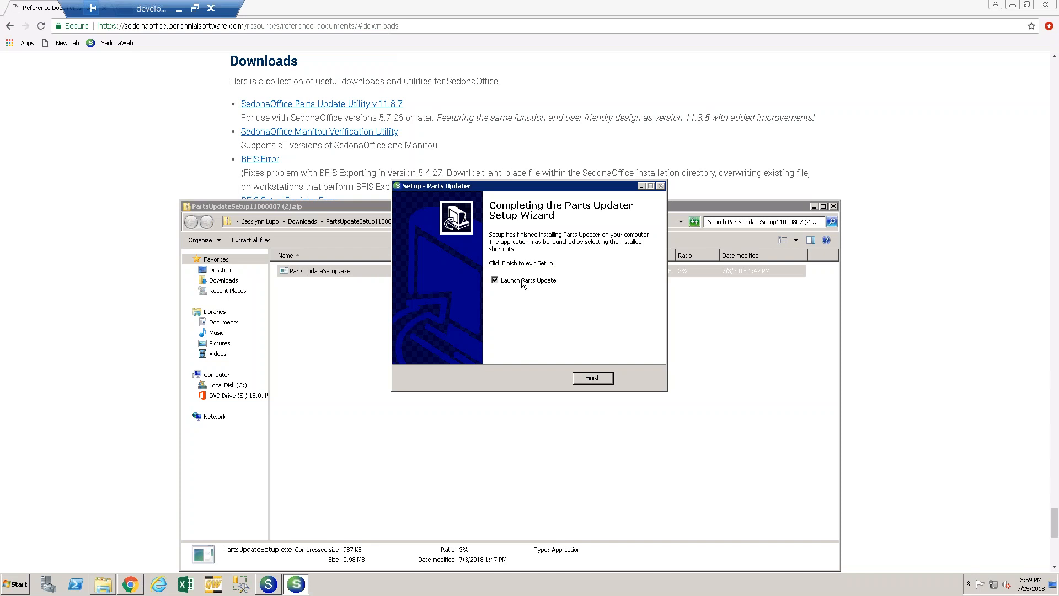
pyautogui.click(594, 378)
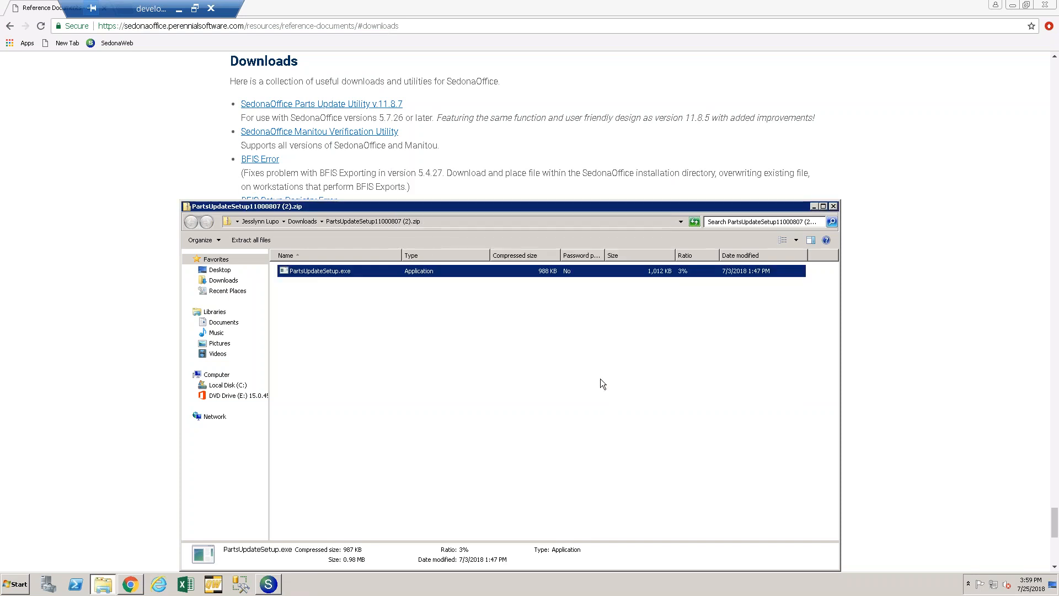
# - Close the zip archive window and minimize Chrome and SedonaOffice to reach the desktop
pyautogui.click(833, 206)
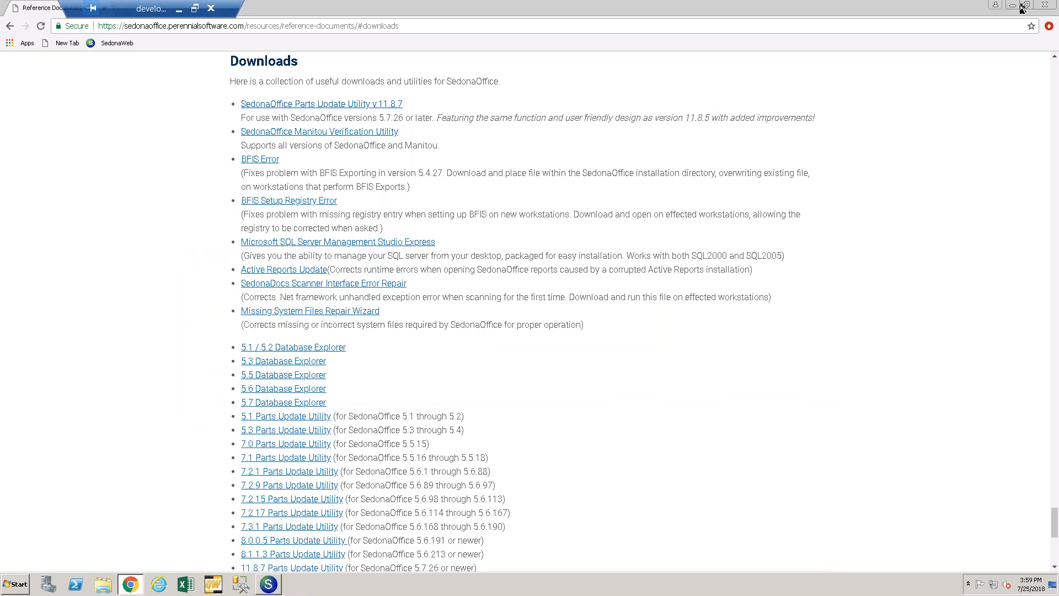
pyautogui.click(1020, 6)
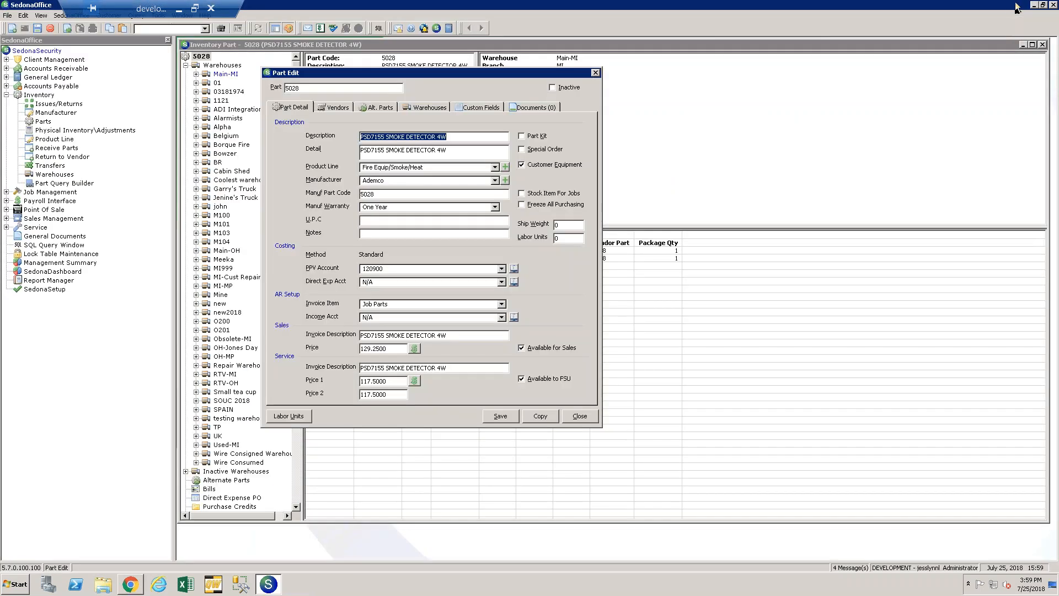
pyautogui.click(1034, 6)
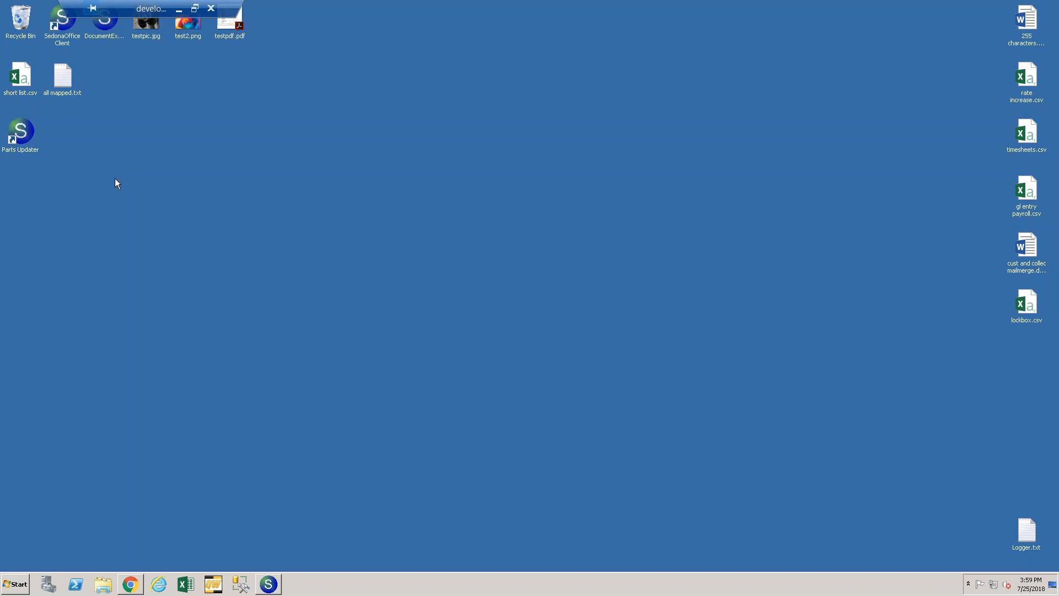
# - Search the installed programs for "parts e" and launch Parts Extractor
pyautogui.click(8, 592)
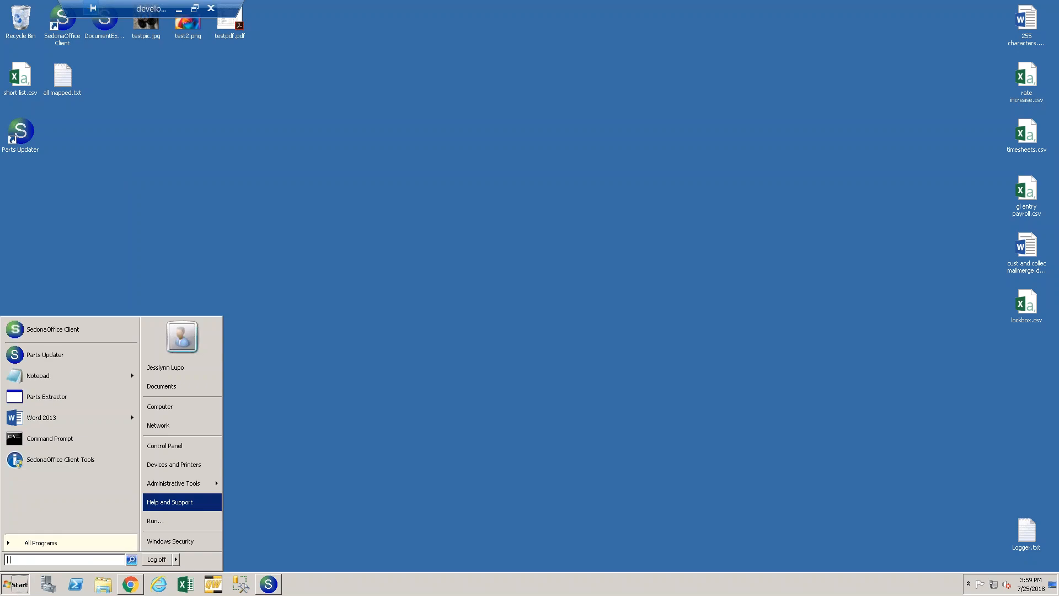
pyautogui.write('parts e')
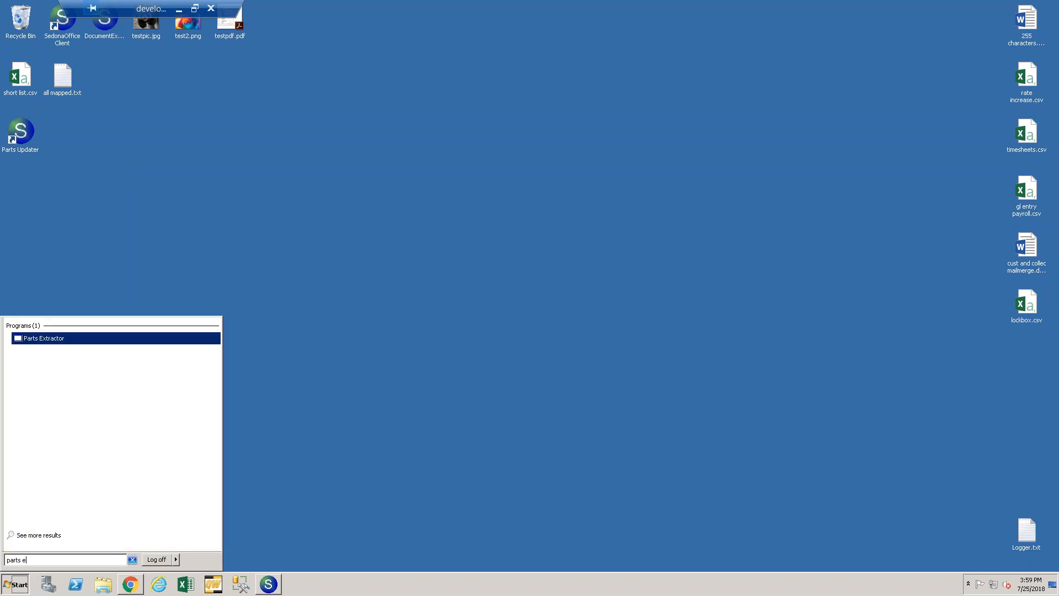
pyautogui.click(45, 339)
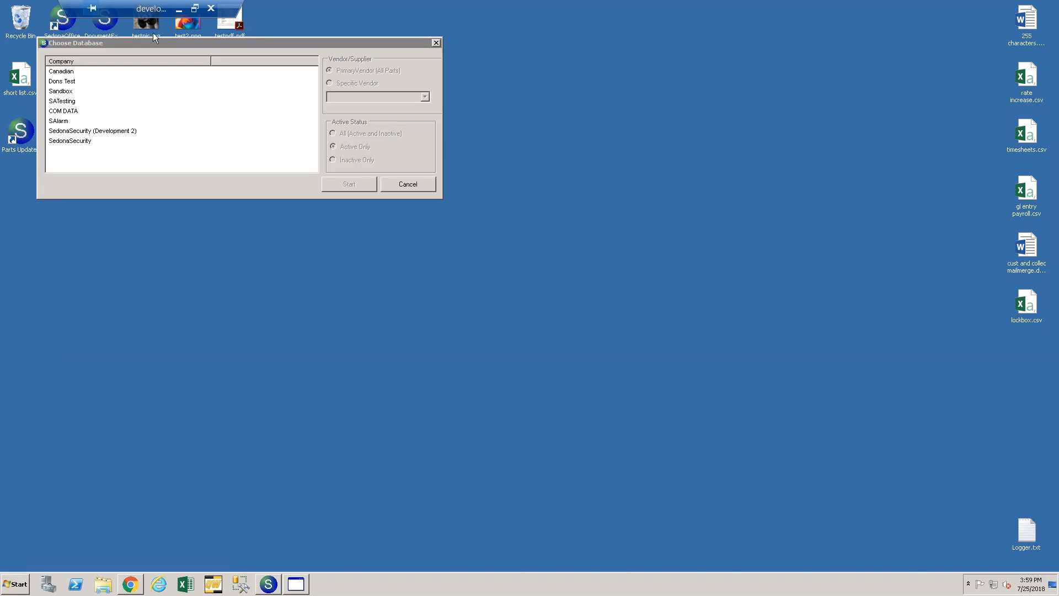
# - Export the SedonaSecurity company's active parts for the primary vendor to the desktop as "active parts" in CSV format
pyautogui.click(85, 142)
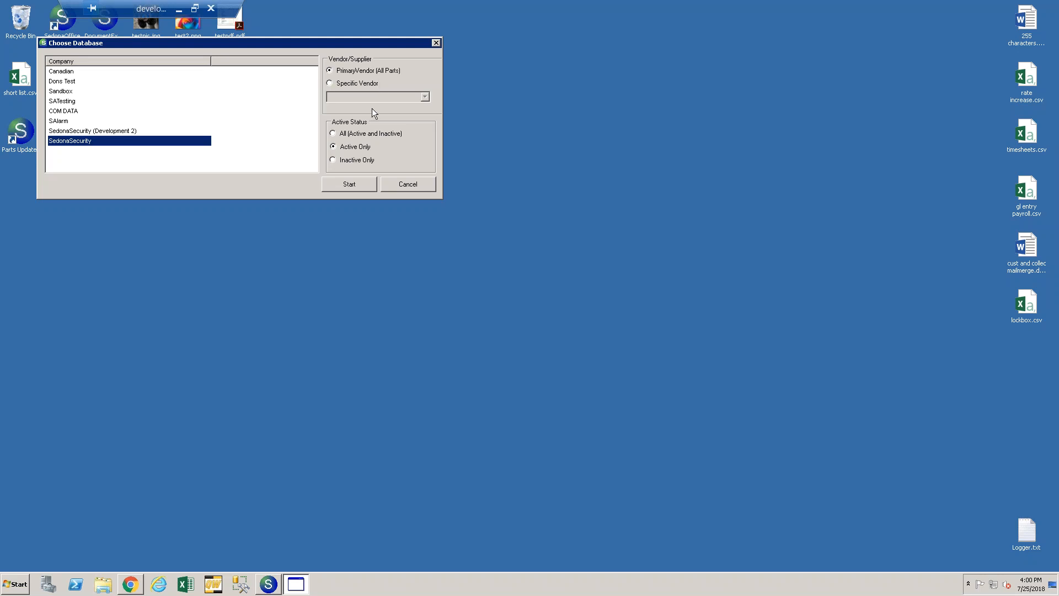
pyautogui.click(361, 186)
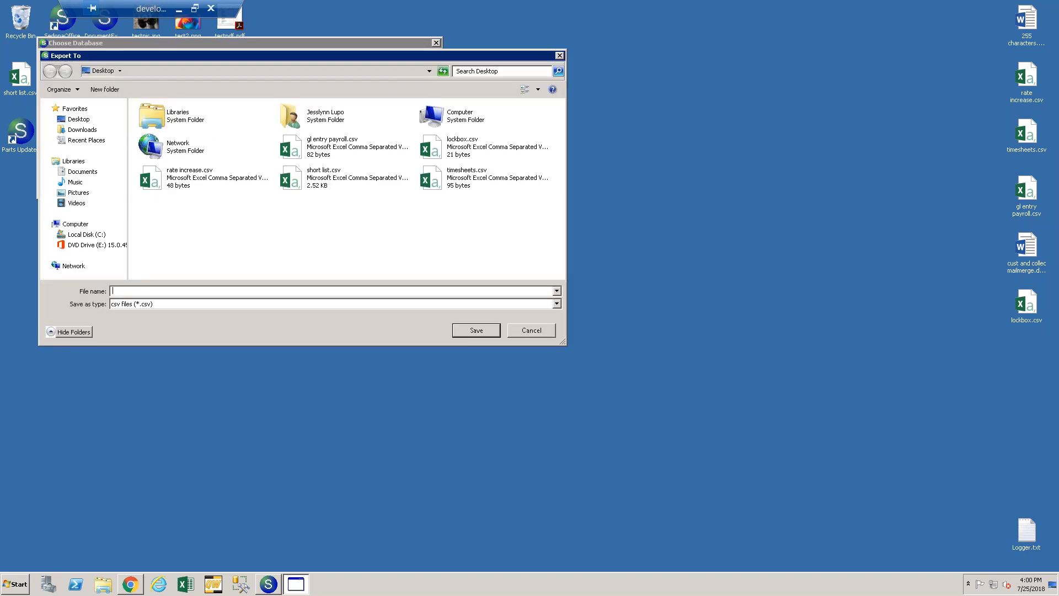
pyautogui.write('a')
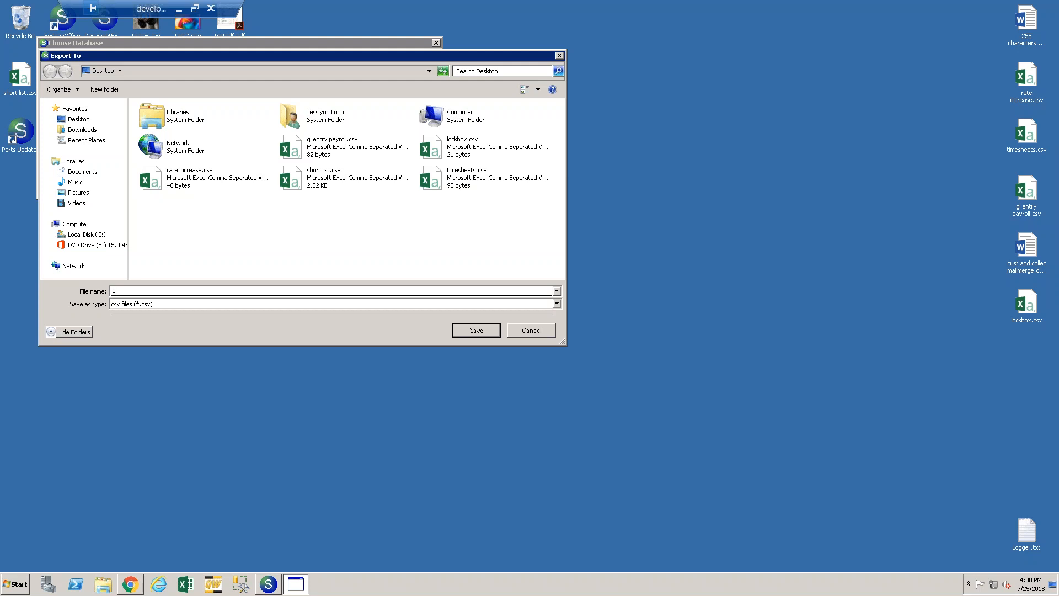
pyautogui.write('ctive parts')
pyautogui.click(481, 331)
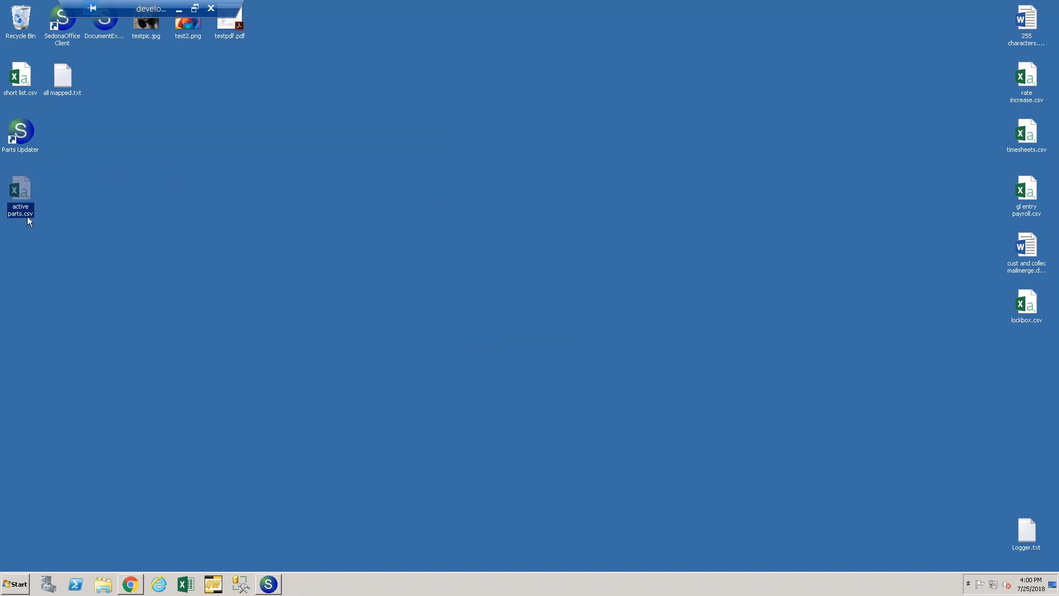
# - Review the exported active parts.csv in Excel, close it, and open short list.csv from the desktop instead
pyautogui.doubleClick(22, 186)
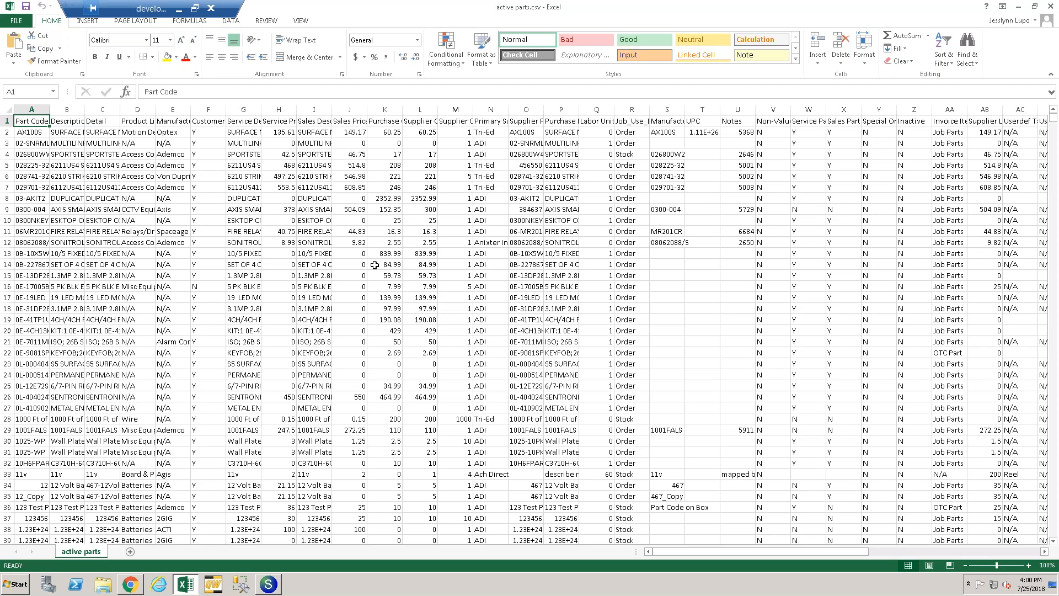
pyautogui.click(1051, 8)
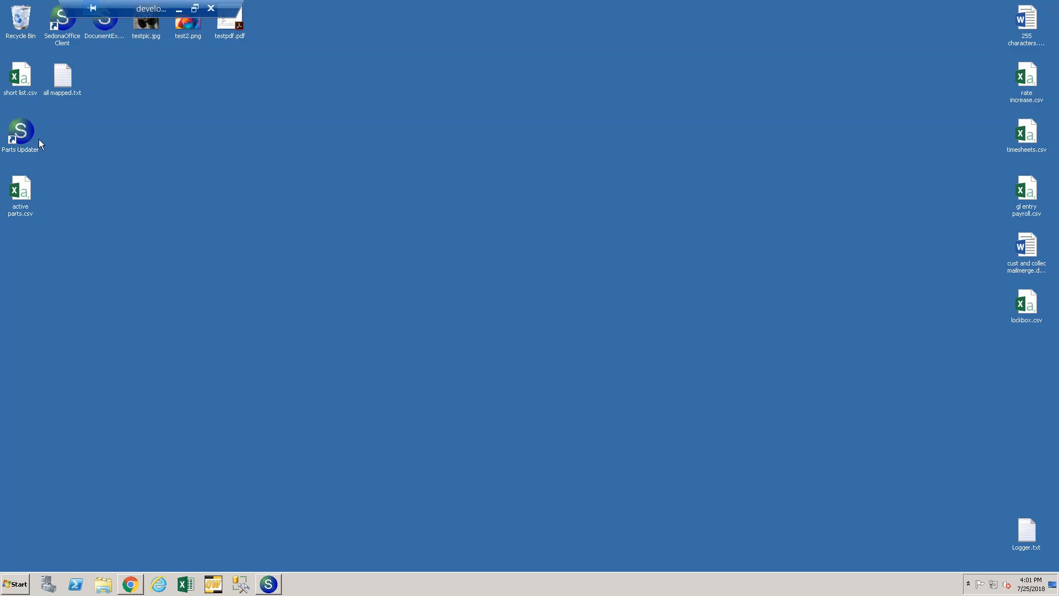
pyautogui.click(15, 78)
pyautogui.doubleClick(15, 77)
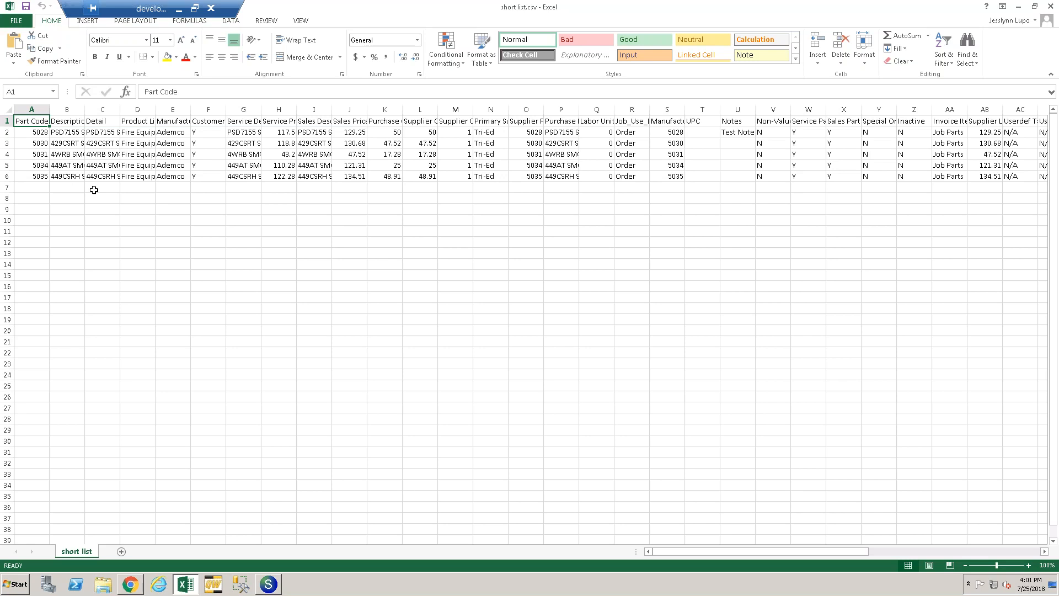
# - Compare part 5028's note in row 2 of short list.csv with the Notes field of its part record in SedonaOffice
pyautogui.click(7, 132)
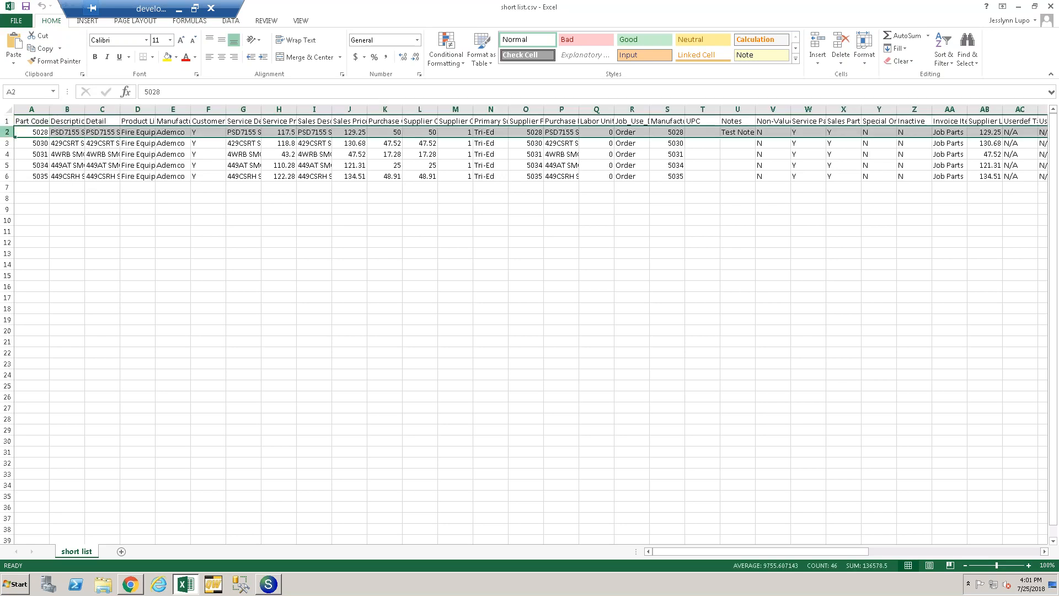
pyautogui.click(739, 135)
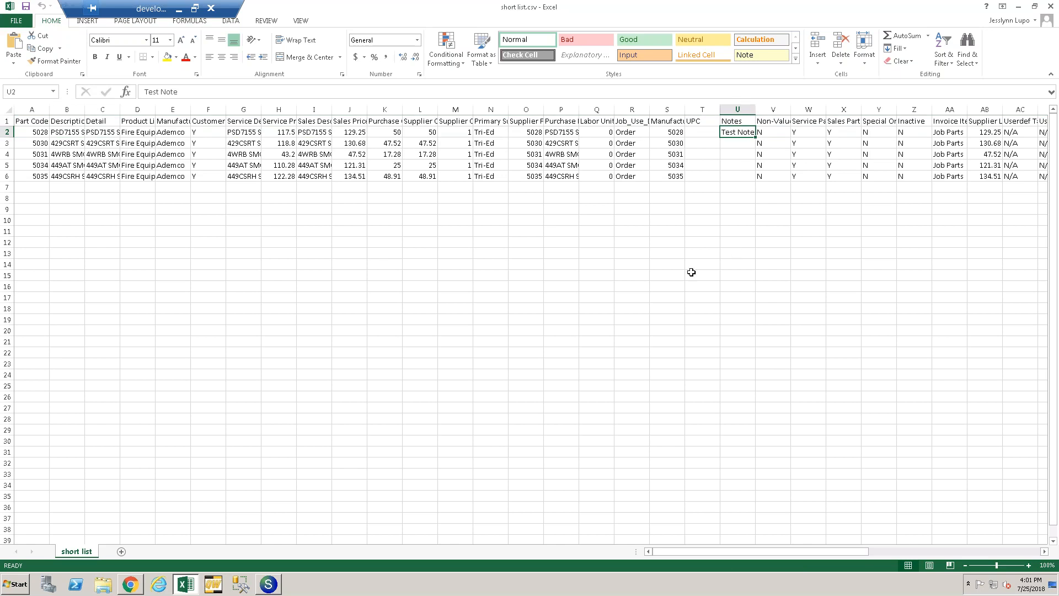
pyautogui.click(268, 586)
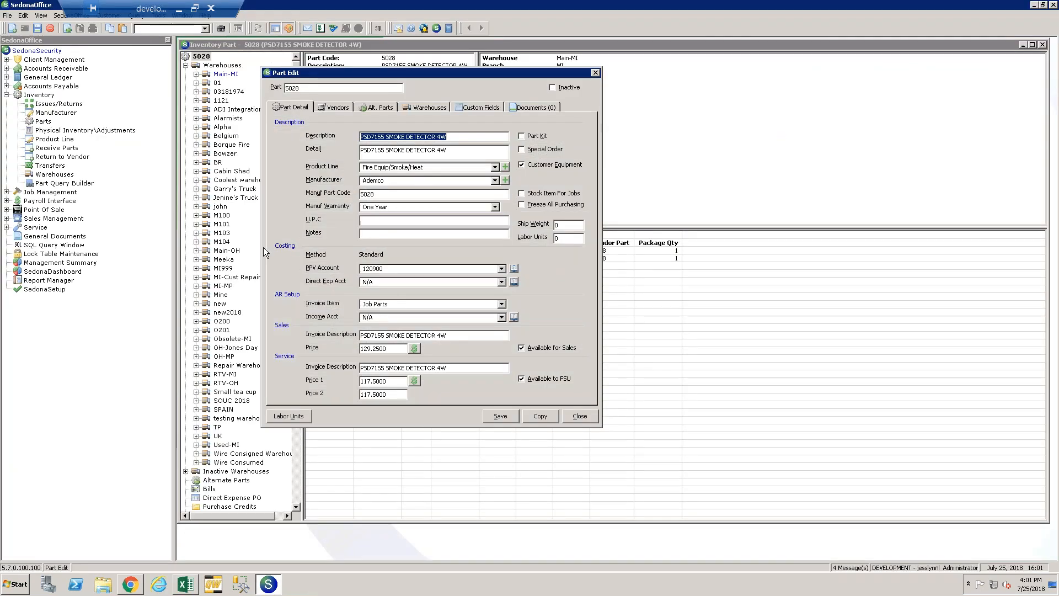
pyautogui.click(375, 234)
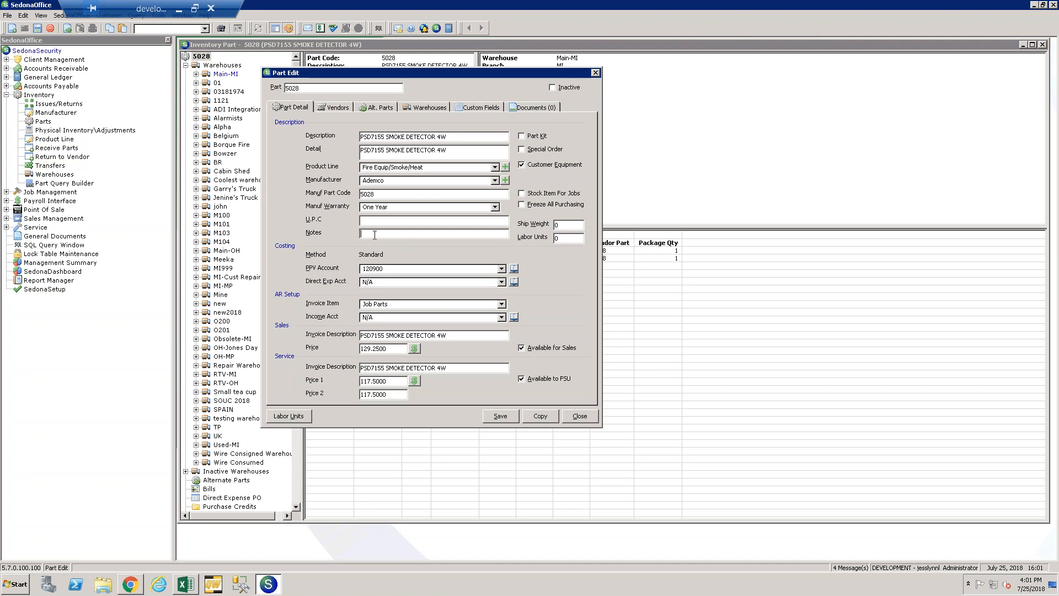
# - Close the part edit form and short list.csv, and launch Parts Updater from the desktop
pyautogui.click(595, 73)
pyautogui.click(190, 585)
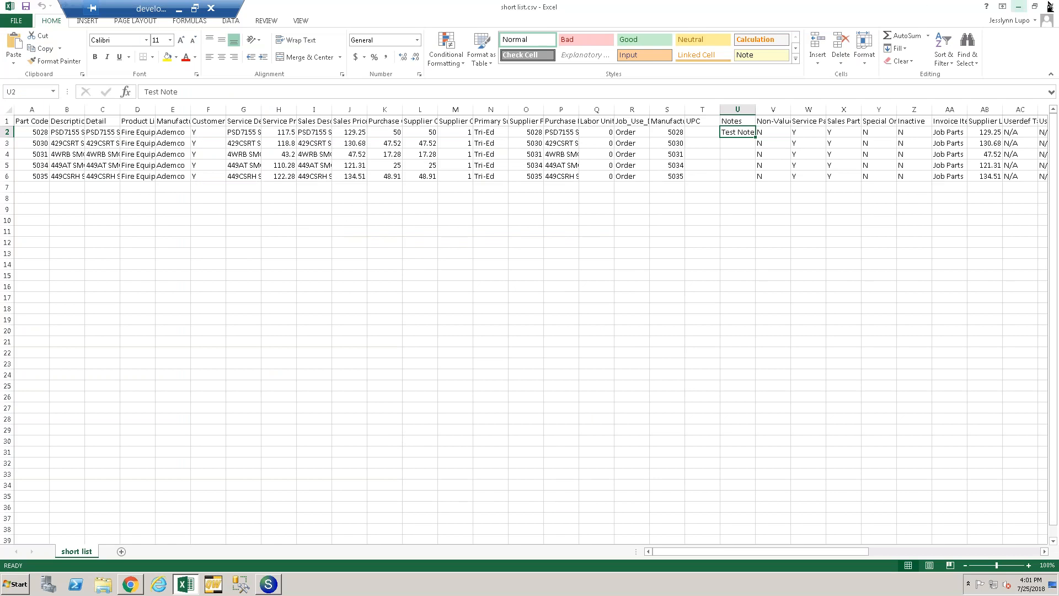
pyautogui.click(1051, 5)
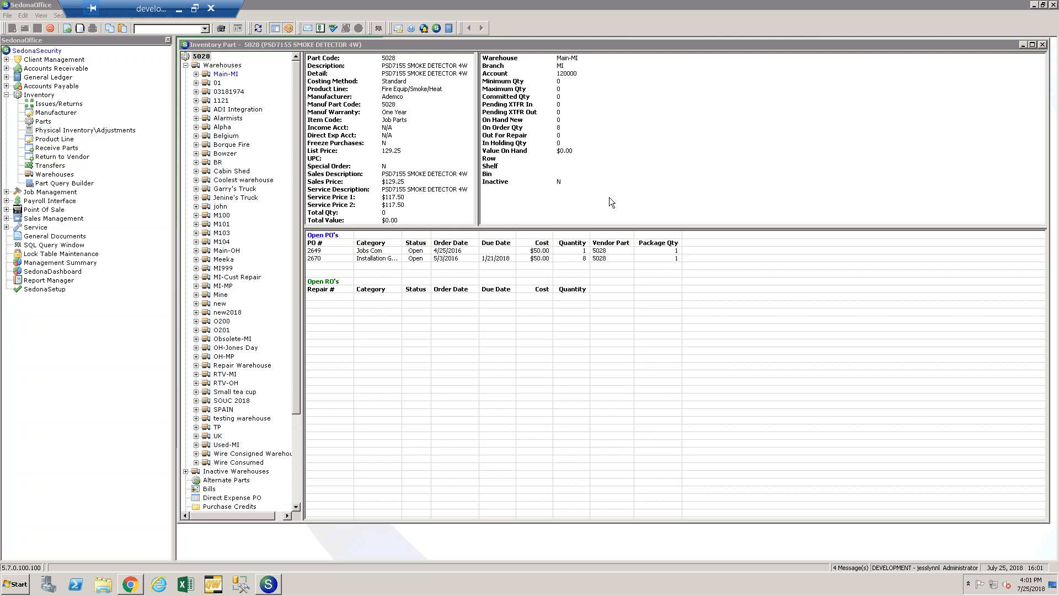
pyautogui.click(1034, 5)
pyautogui.click(28, 132)
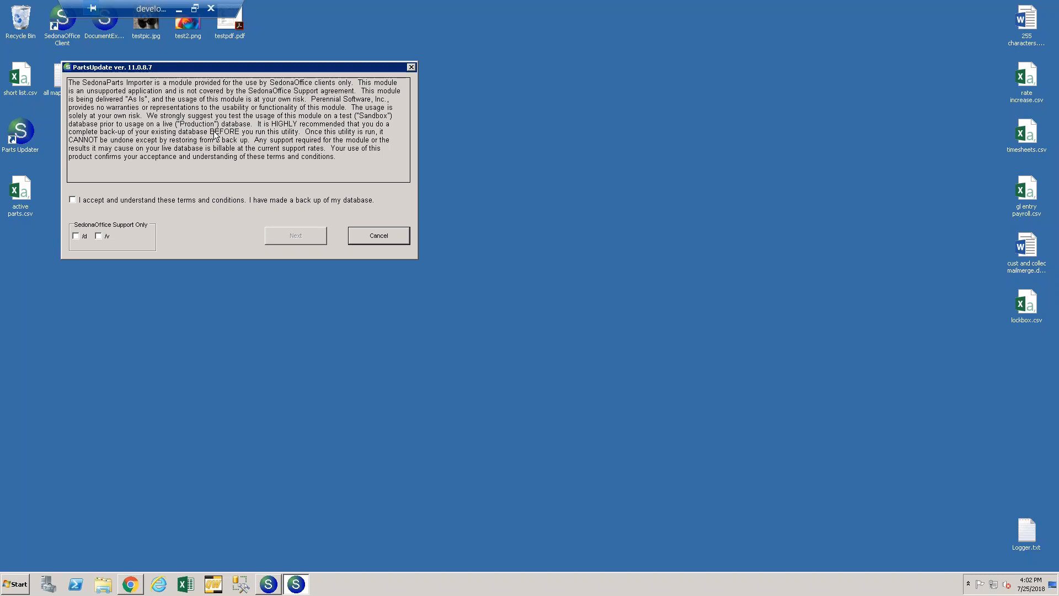
# - Accept the terms and the database backup statement, and choose SedonaSecurity as the database to update
pyautogui.click(107, 204)
pyautogui.click(310, 237)
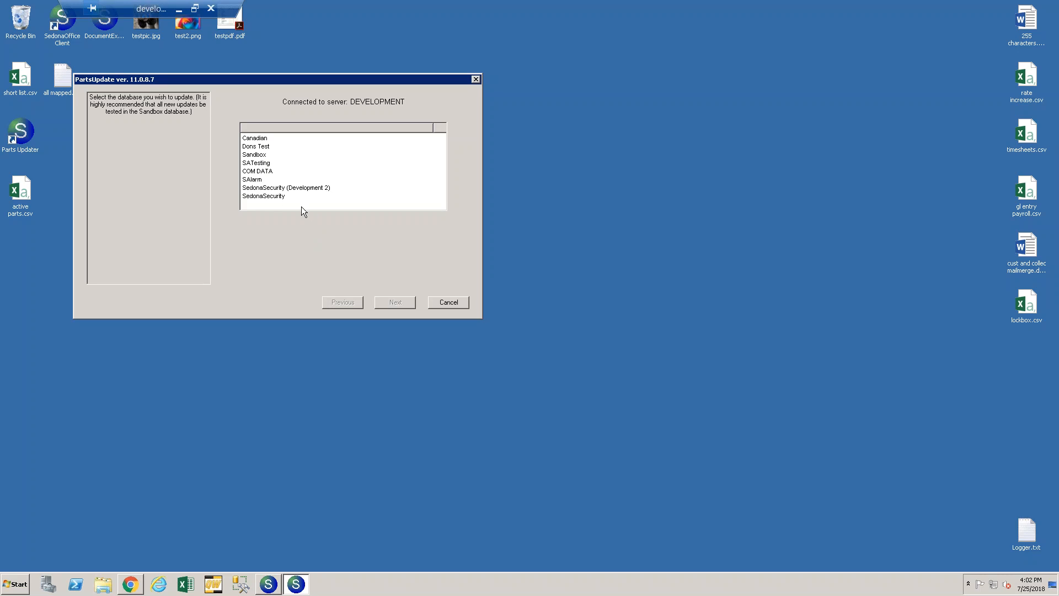
pyautogui.click(275, 198)
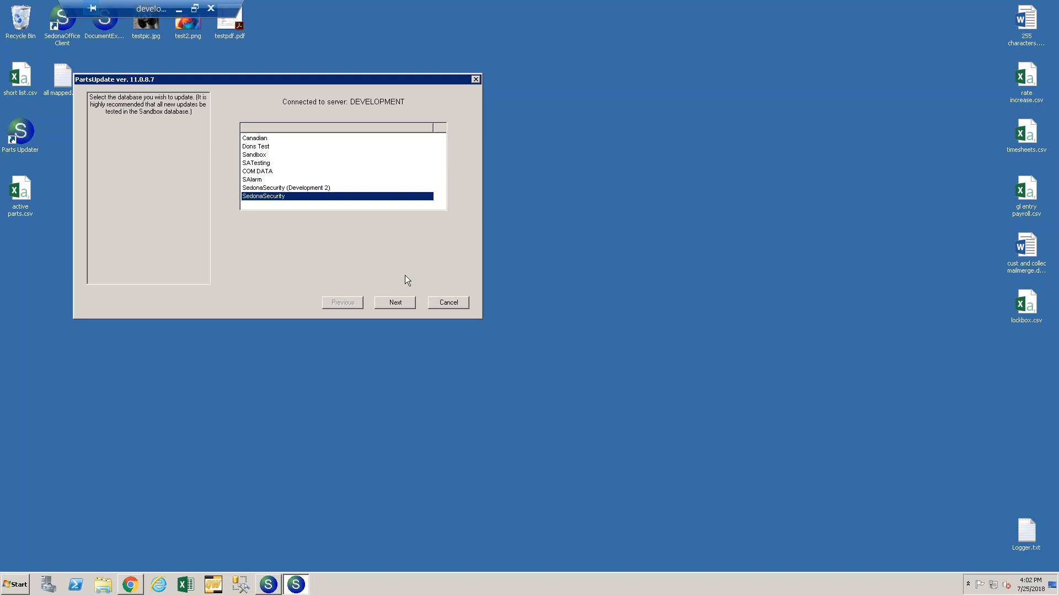
pyautogui.click(390, 306)
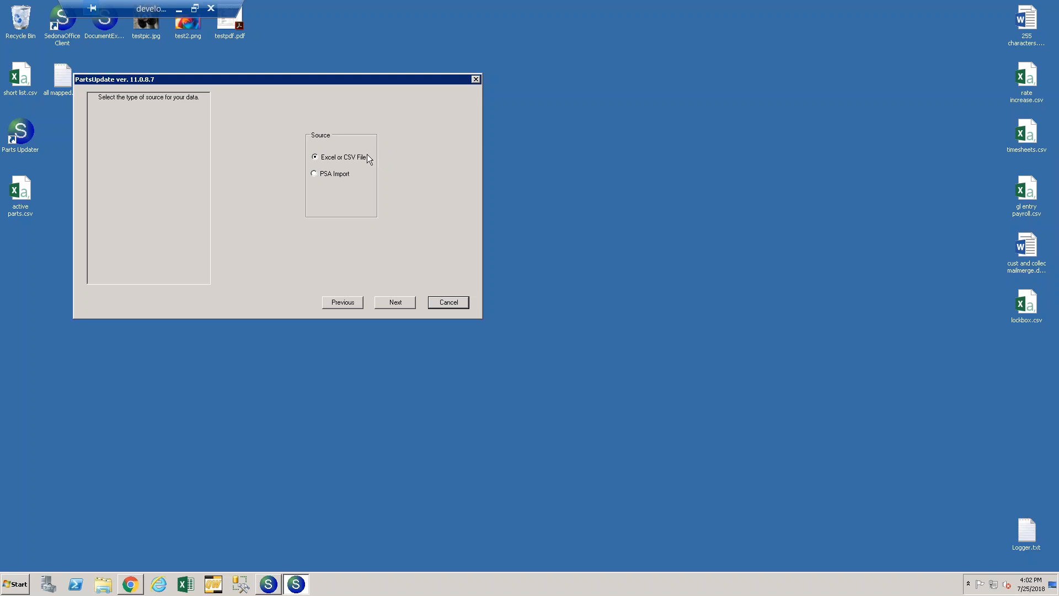
# - Use an Excel or CSV file as the data source and load short list.csv from the desktop
pyautogui.click(400, 304)
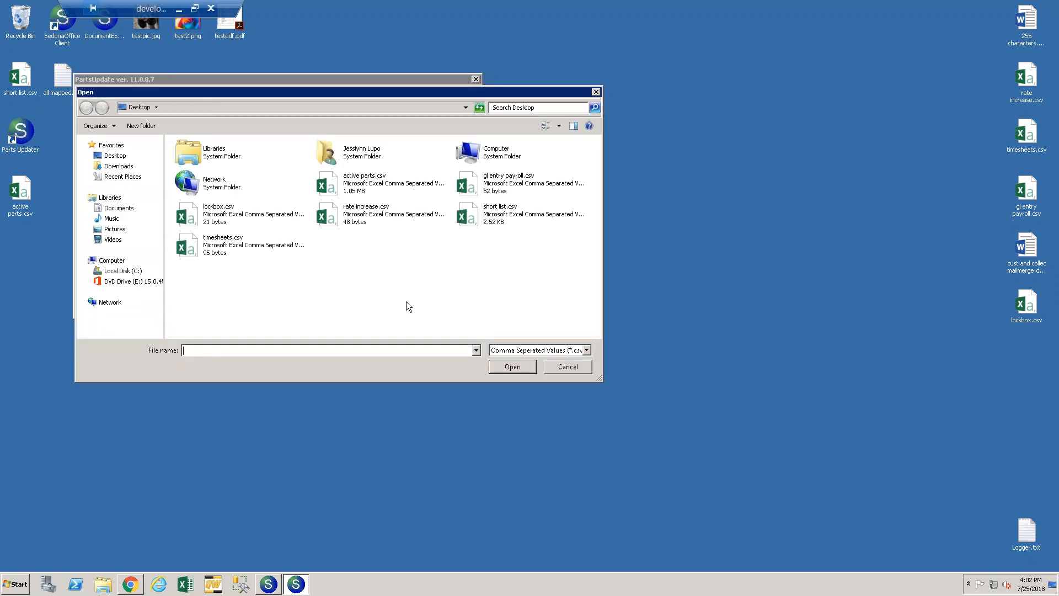
pyautogui.click(513, 223)
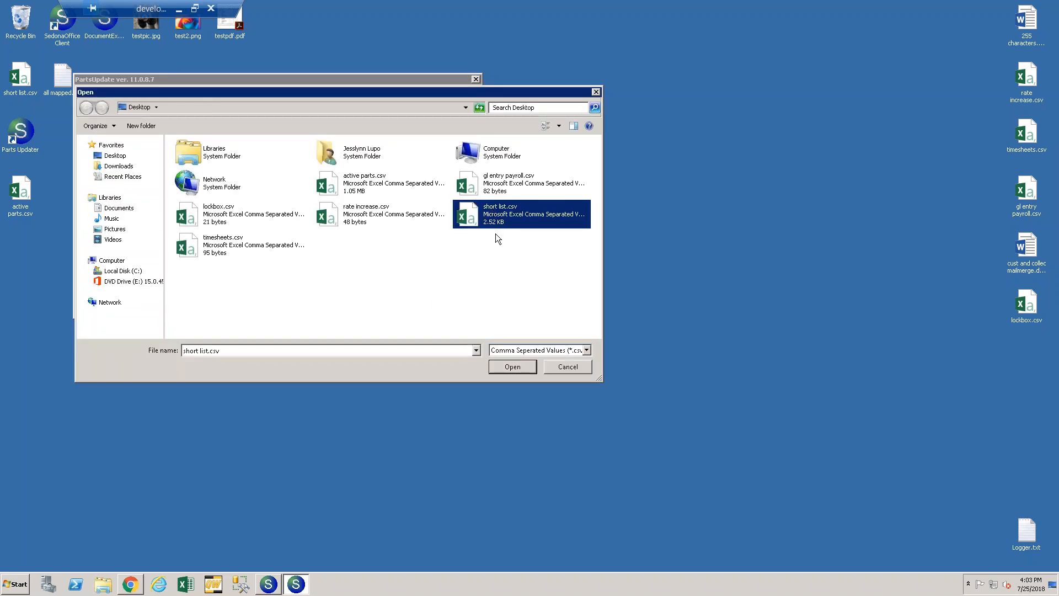
pyautogui.doubleClick(512, 216)
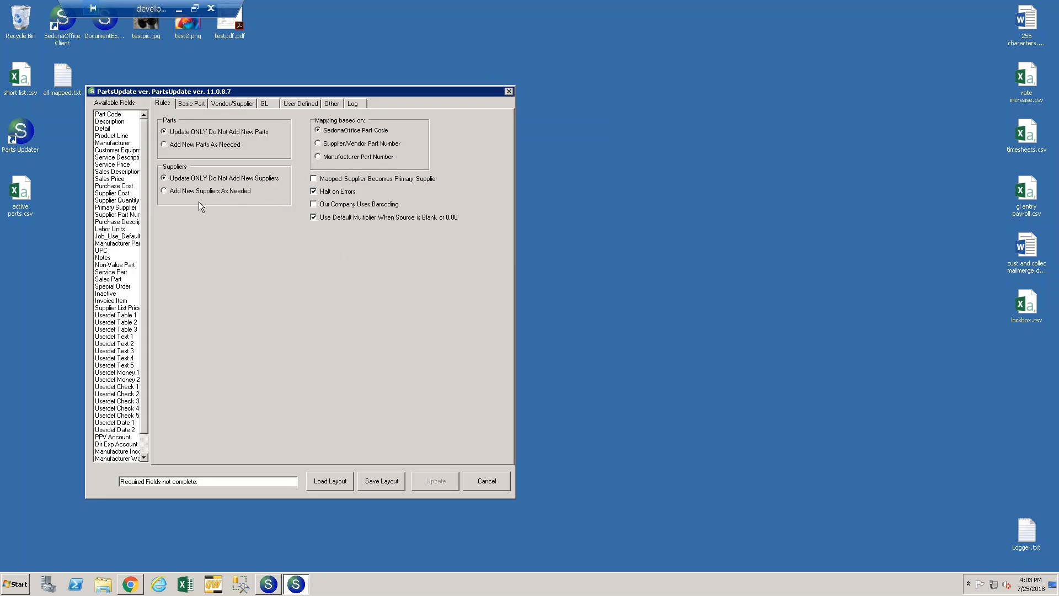
# - Examine the available fields read from the file and the status line about required fields
pyautogui.moveTo(124, 157); pyautogui.dragTo(116, 286)
pyautogui.click(120, 159)
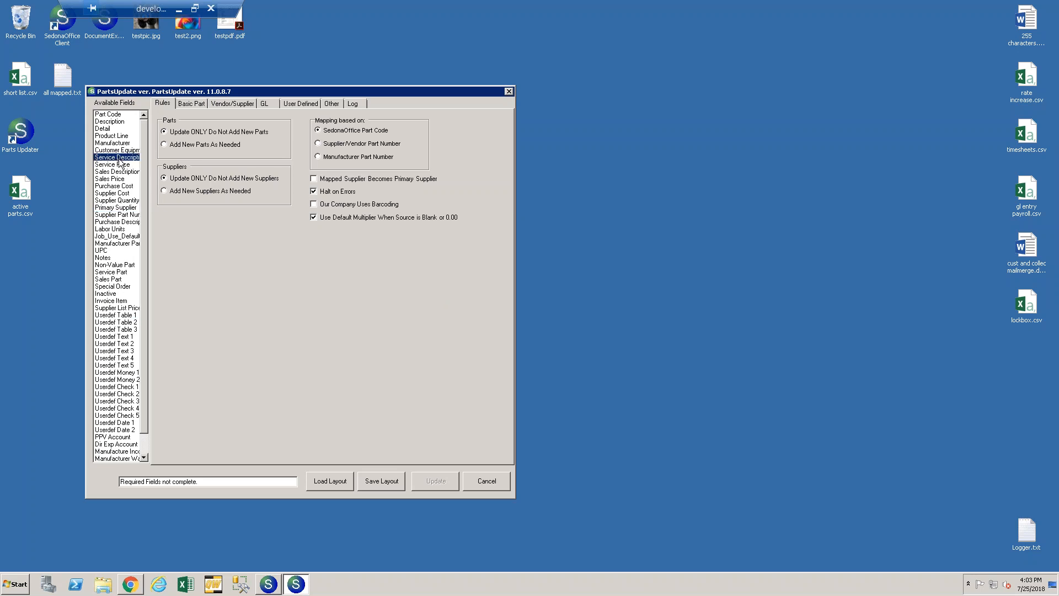
pyautogui.click(122, 344)
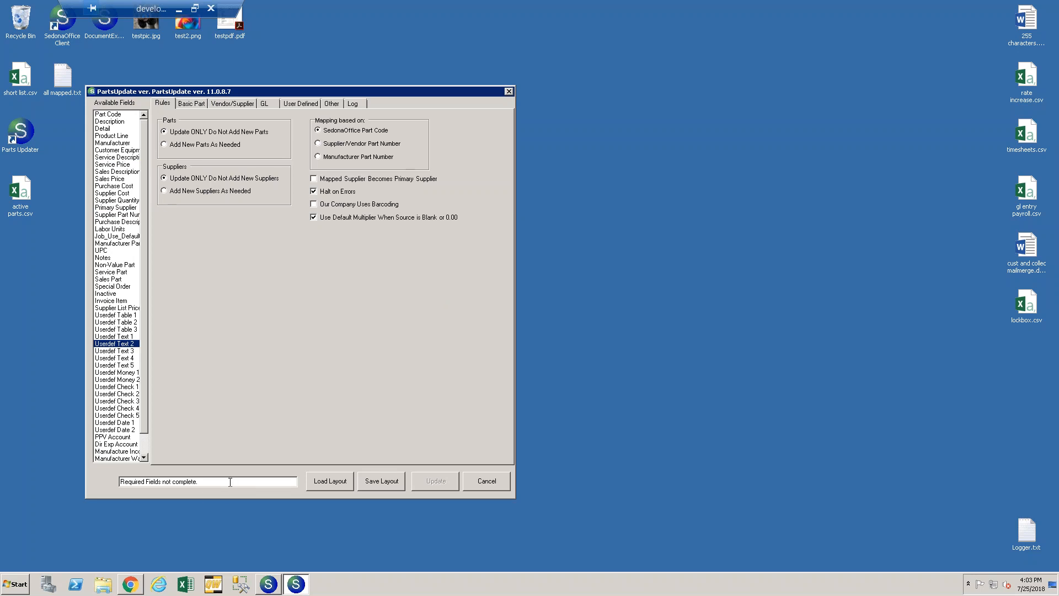
pyautogui.moveTo(227, 481); pyautogui.dragTo(120, 481)
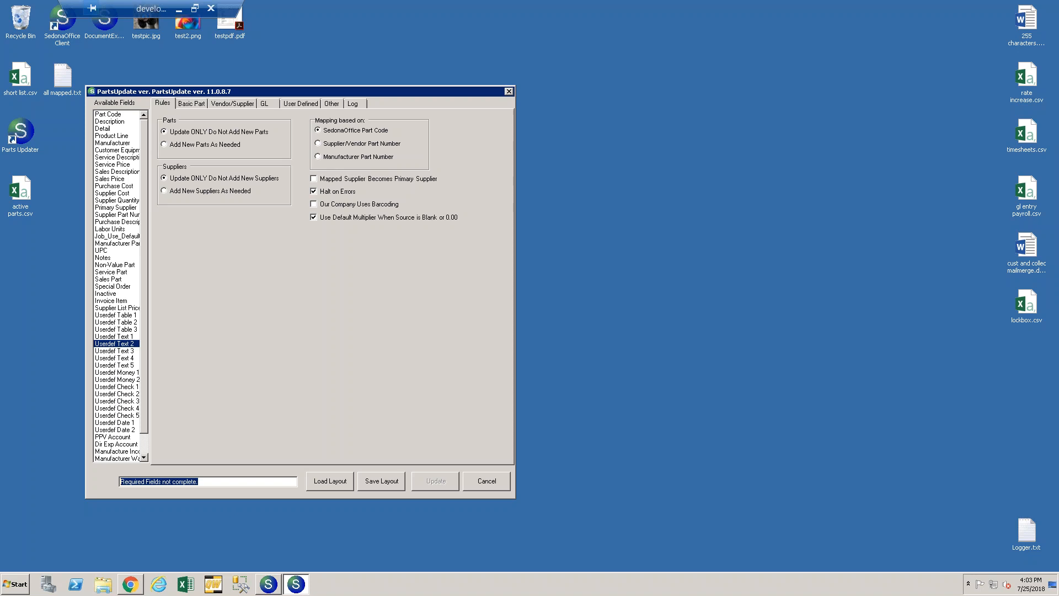
pyautogui.click(213, 484)
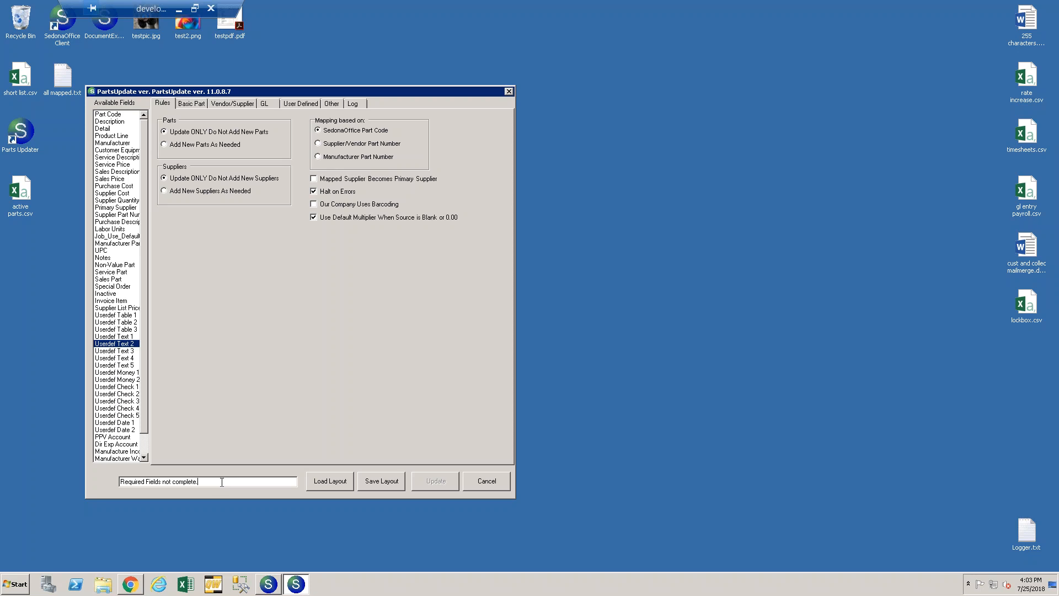
pyautogui.moveTo(221, 482); pyautogui.dragTo(81, 493)
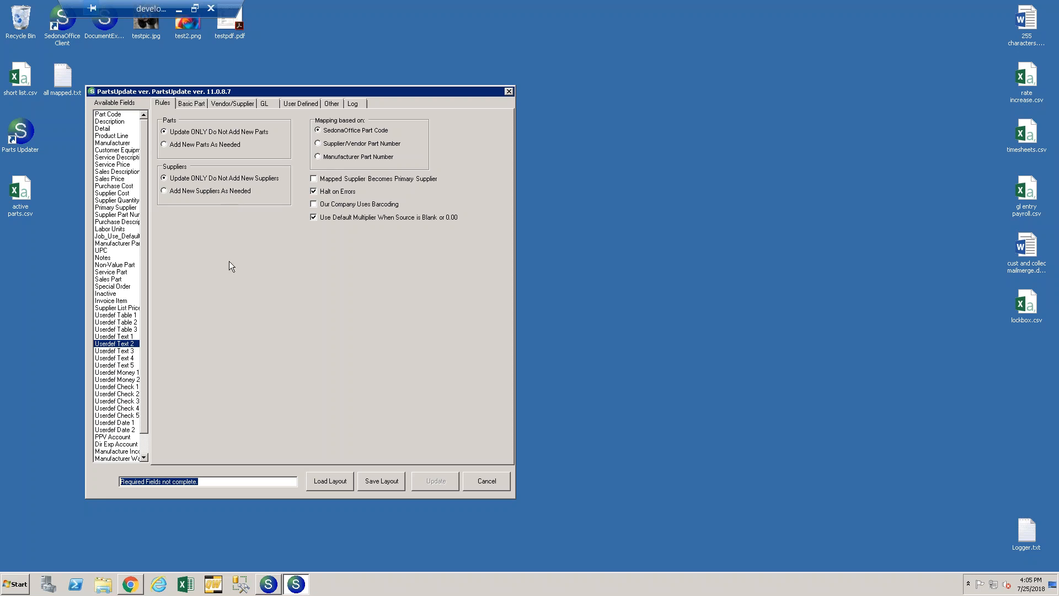
# - Switch to SedonaOffice, look at the vendors in part 5028's edit form, close the form, and minimize SedonaOffice to return to Parts Updater
pyautogui.click(268, 582)
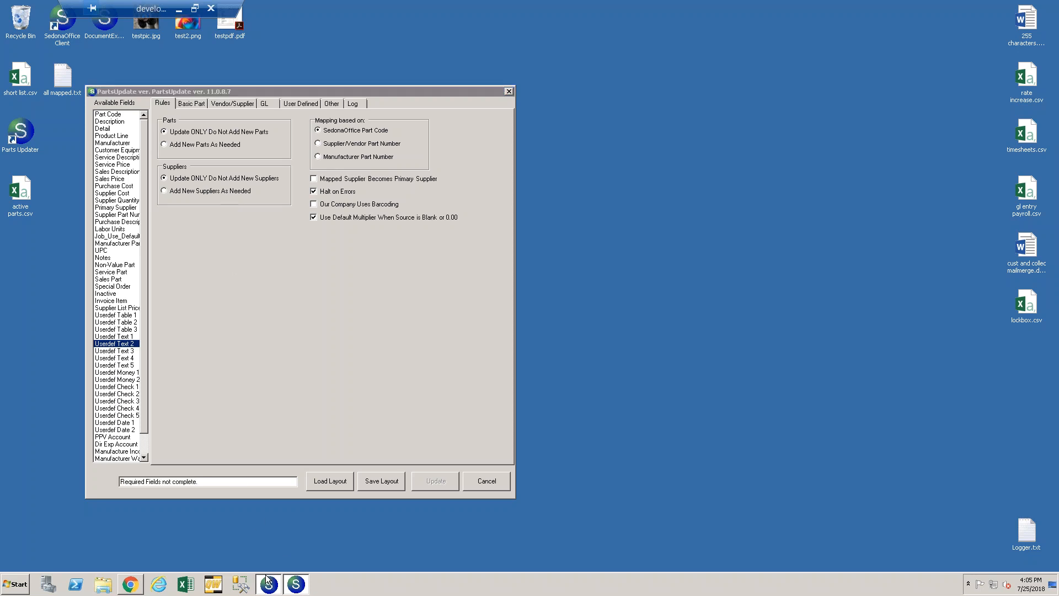
pyautogui.rightClick(210, 58)
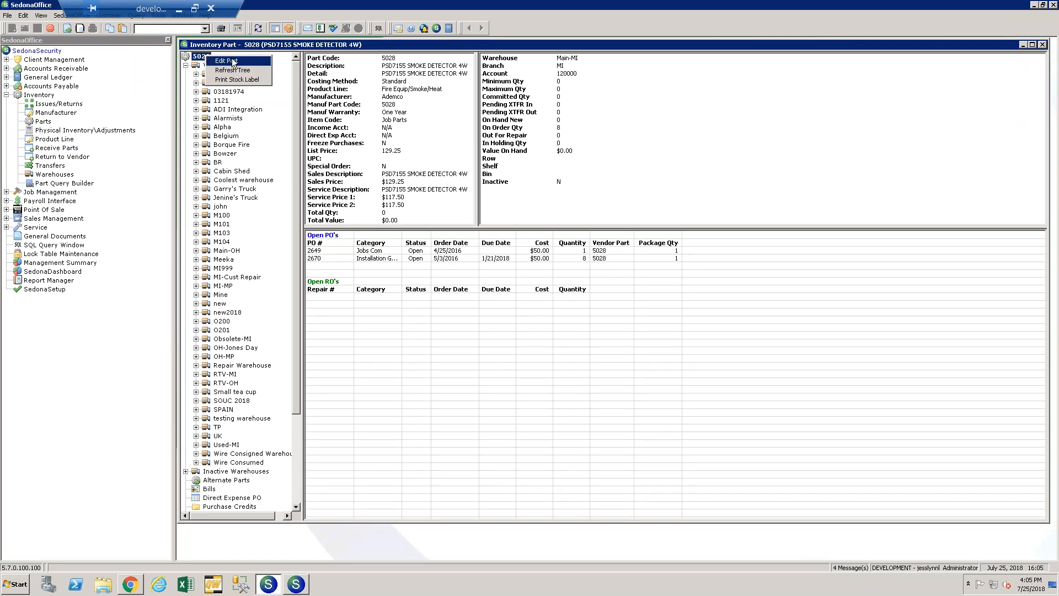
pyautogui.click(232, 58)
pyautogui.click(261, 79)
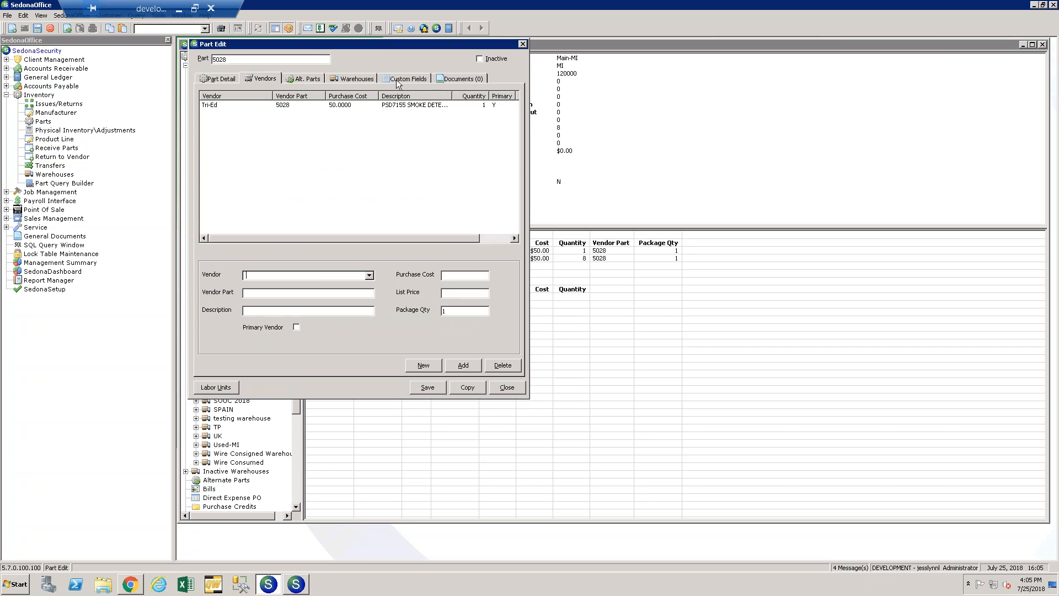
pyautogui.click(523, 44)
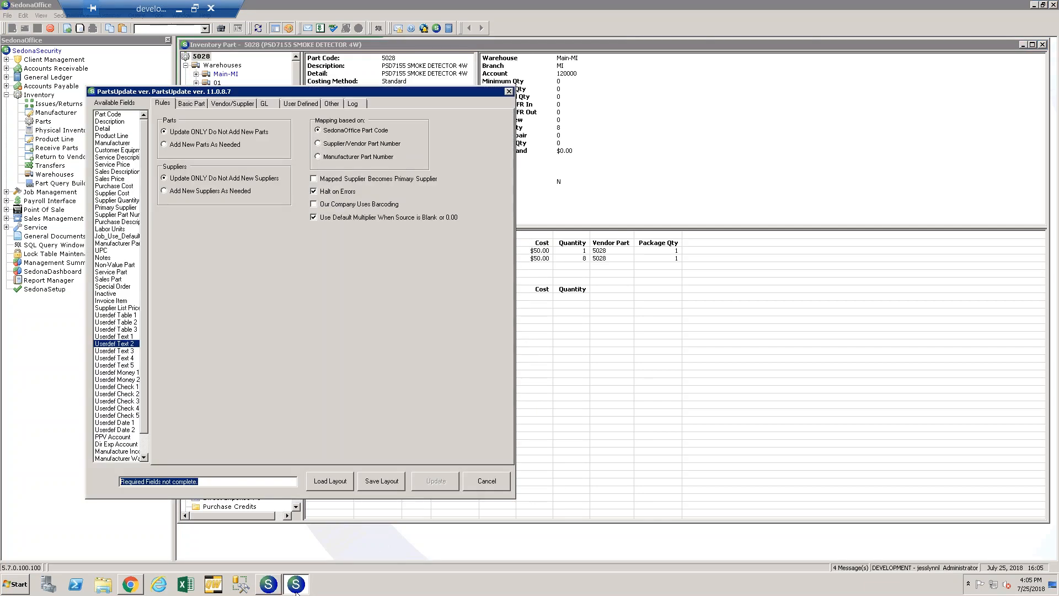
pyautogui.click(1033, 5)
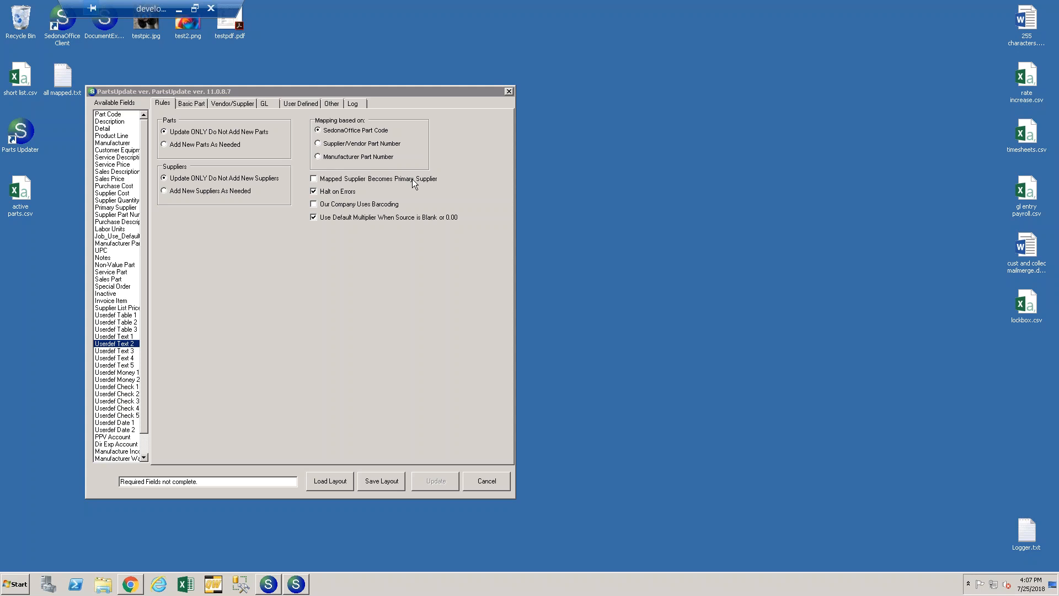
# - Map the required Part Code destination field to the Part Code source field in the basic part mappings
pyautogui.click(190, 102)
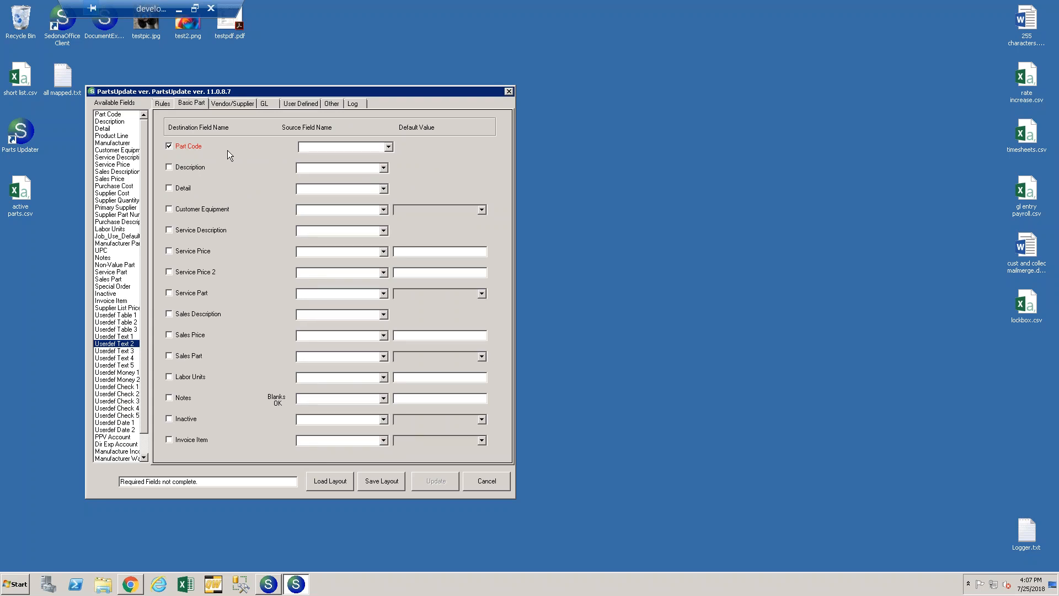
pyautogui.click(388, 147)
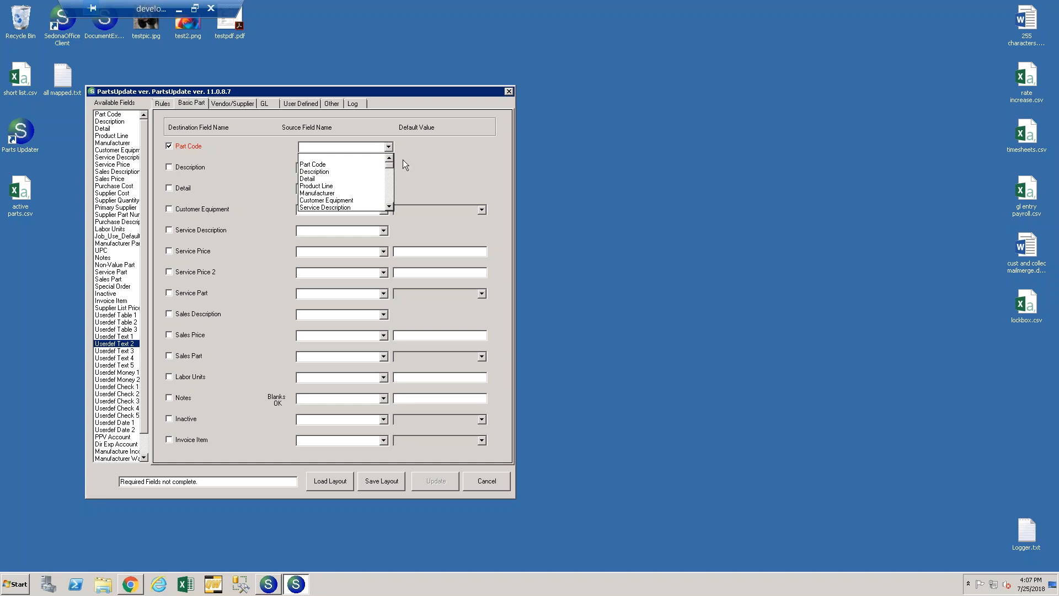
pyautogui.click(325, 163)
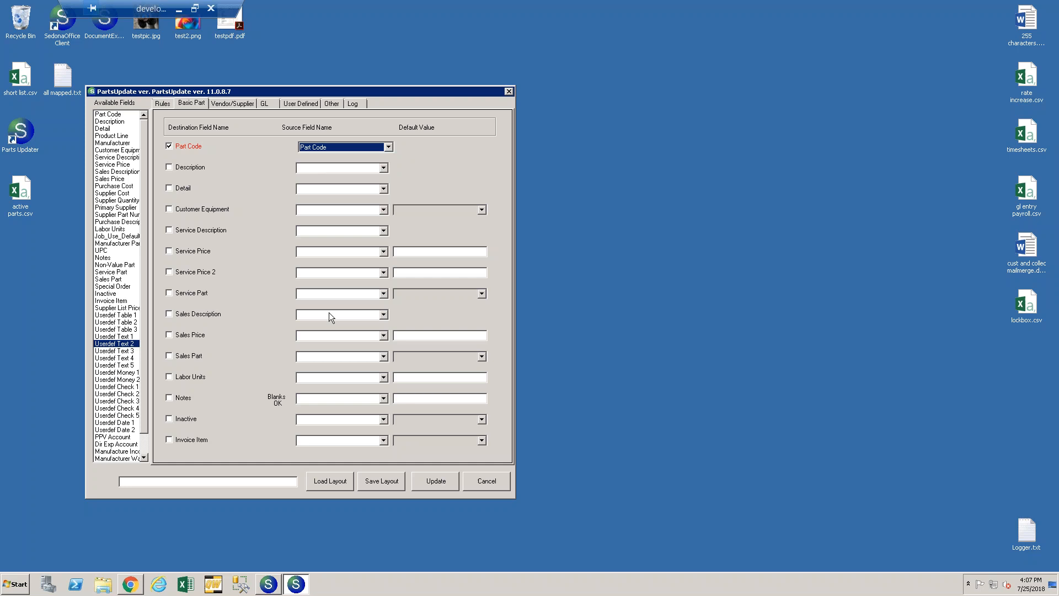
# - Map the Notes destination field to the Notes source field, with "Default Note" as its default value
pyautogui.click(383, 398)
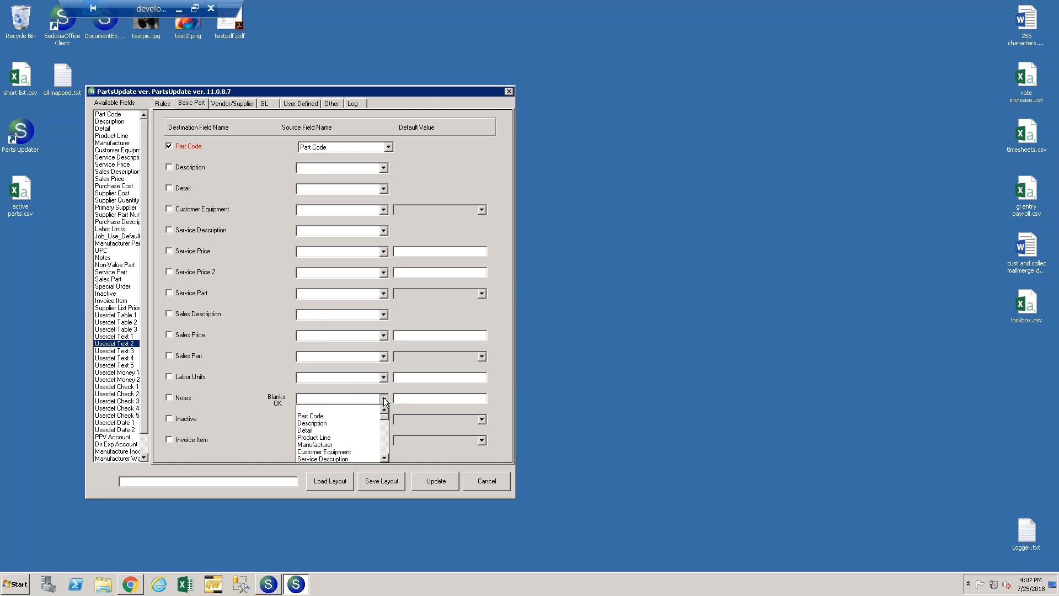
pyautogui.scroll(-2, 358, 419)
pyautogui.scroll(-4, 337, 440)
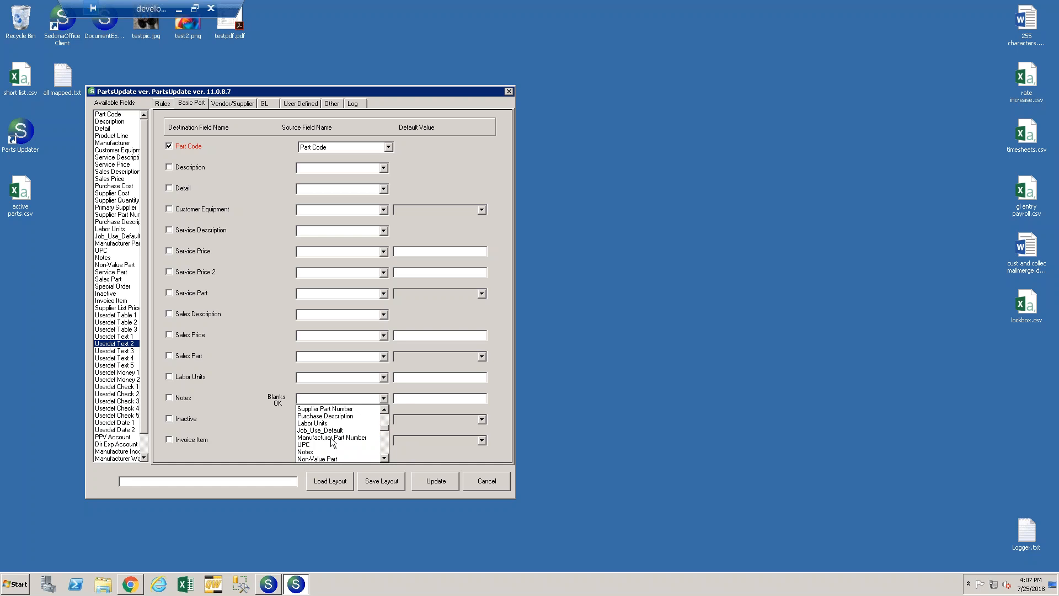
pyautogui.click(302, 451)
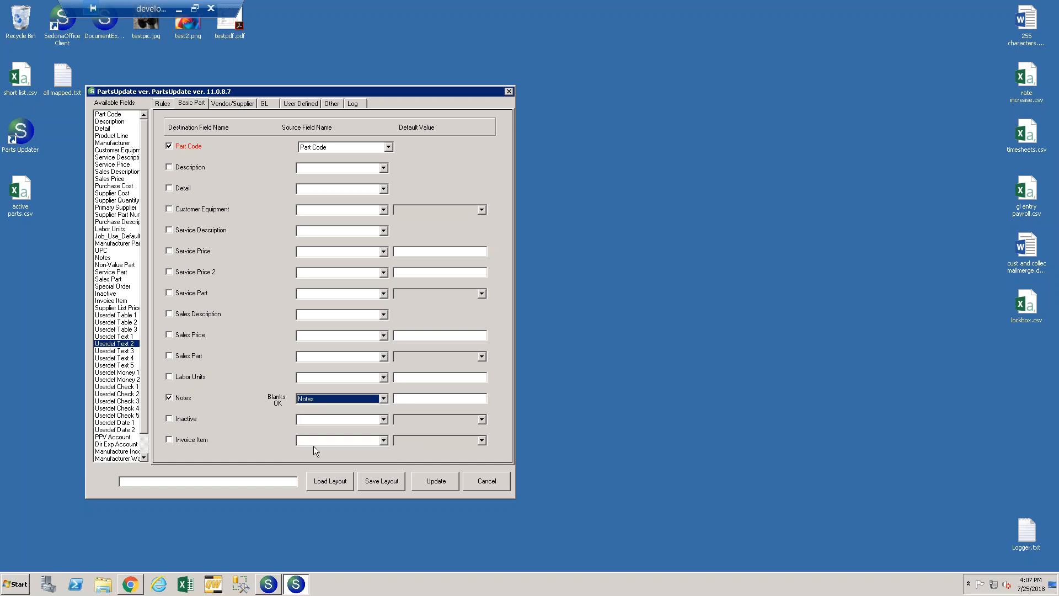
pyautogui.click(414, 398)
pyautogui.write('Default Note')
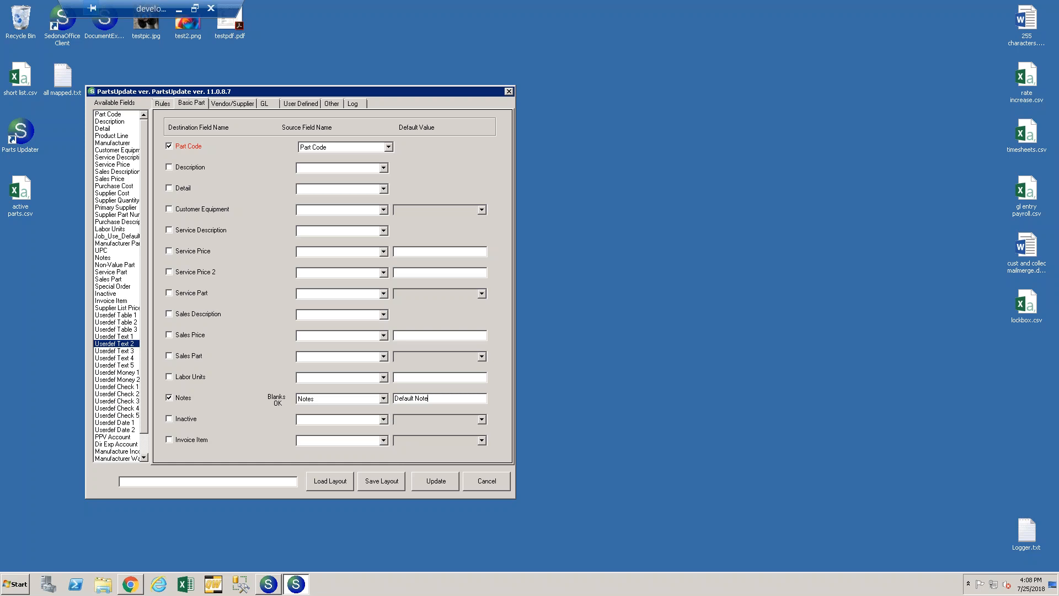
pyautogui.press('Tab')
# - Review the Vendor/Supplier, GL, User Defined and Other mapping fields, and the application log
pyautogui.click(228, 106)
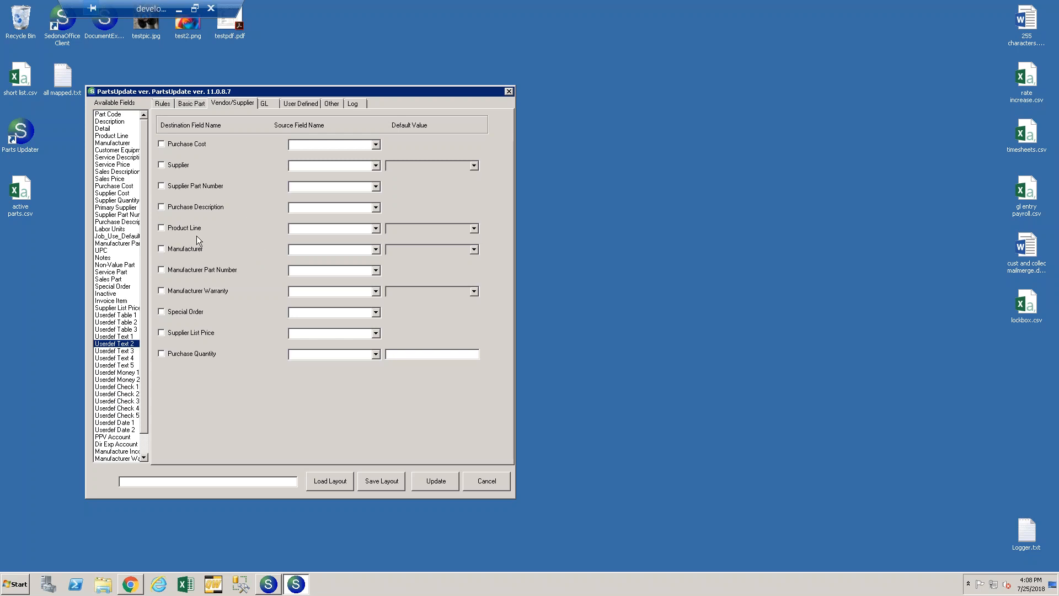
pyautogui.click(266, 102)
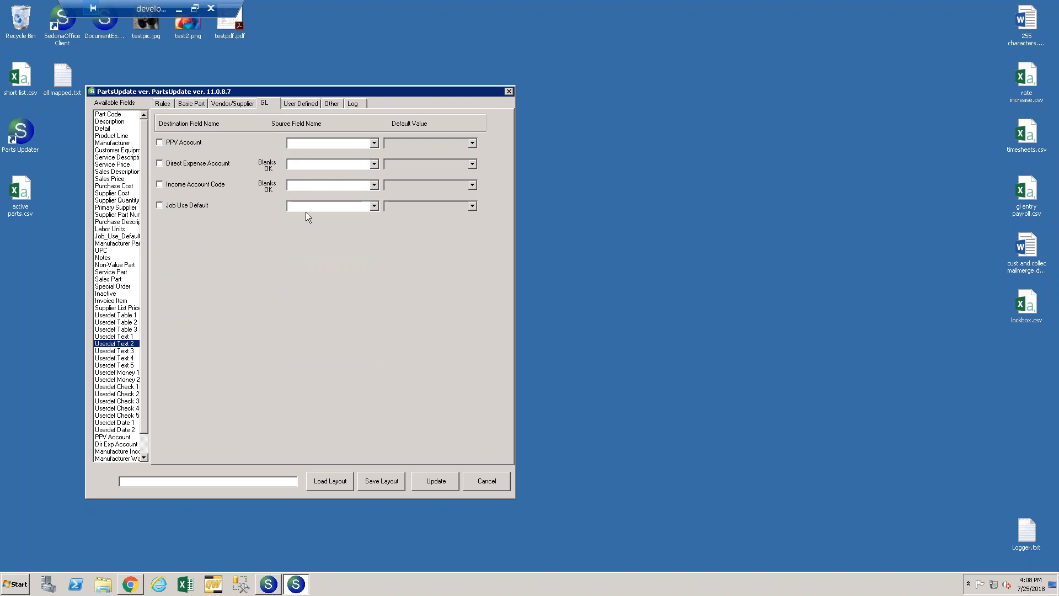
pyautogui.click(303, 105)
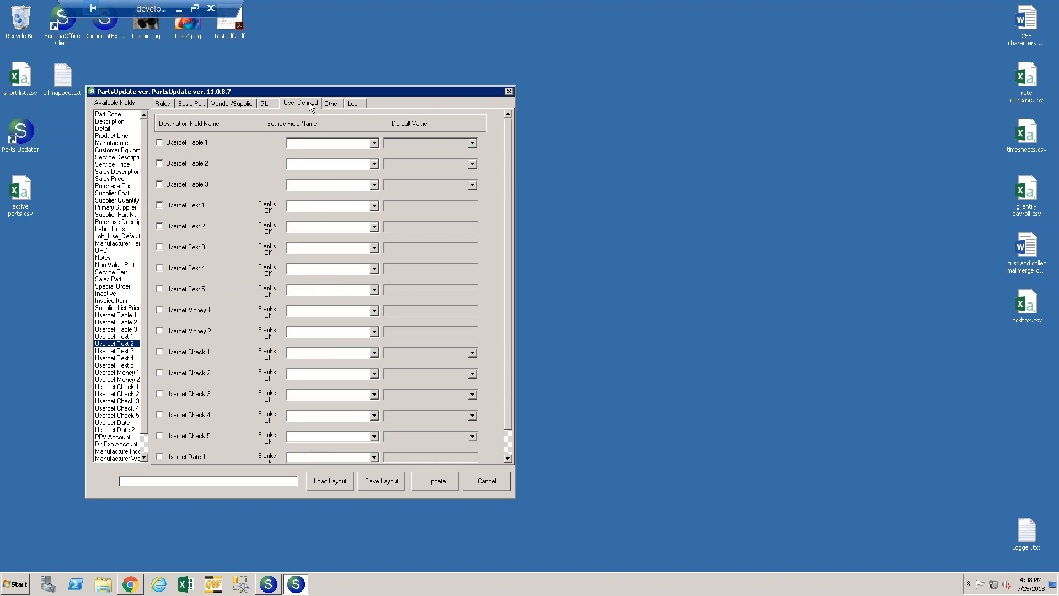
pyautogui.click(334, 104)
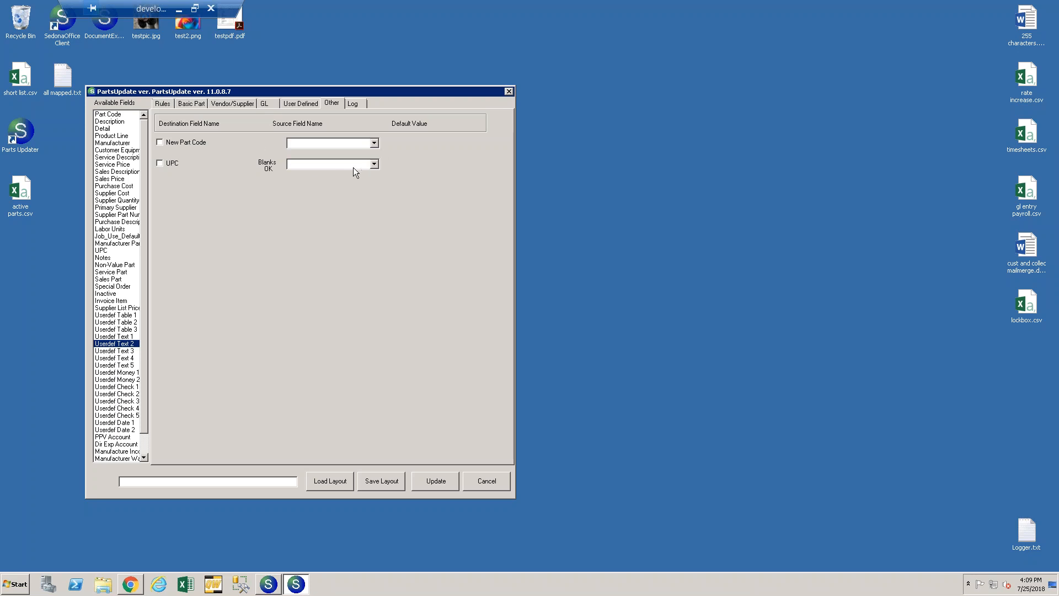
pyautogui.click(357, 99)
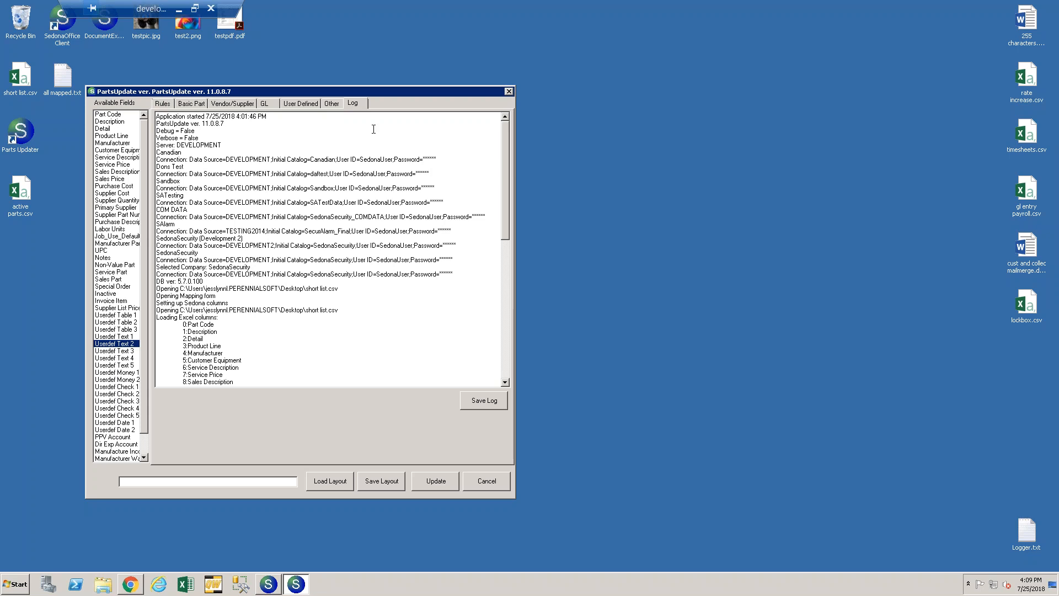
pyautogui.moveTo(508, 156); pyautogui.dragTo(515, 131)
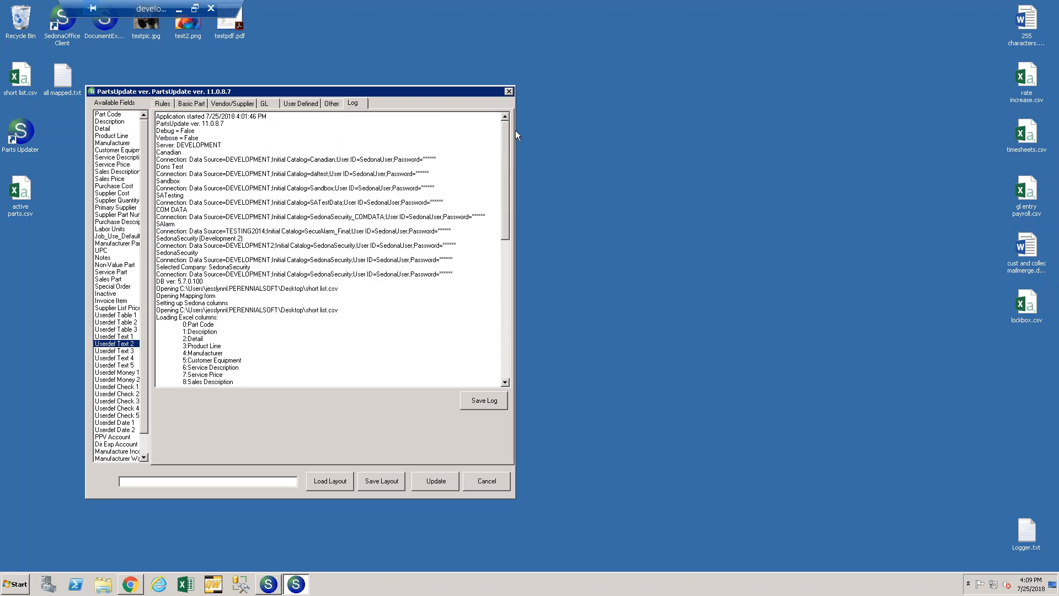
# - Check the Part Code and Notes mappings, run the parts update, and dismiss its completion message
pyautogui.click(187, 104)
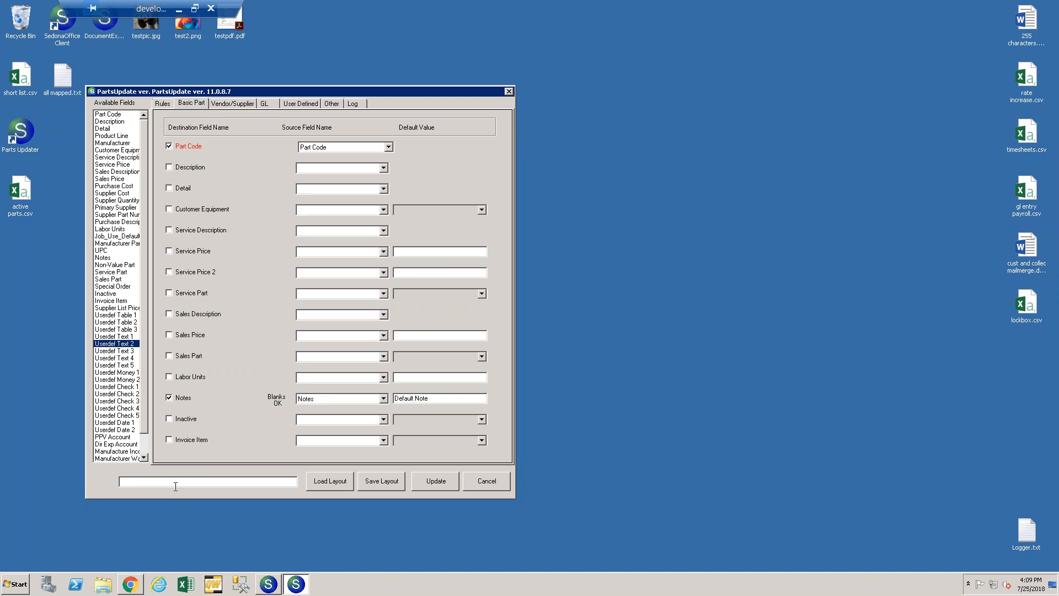
pyautogui.click(429, 481)
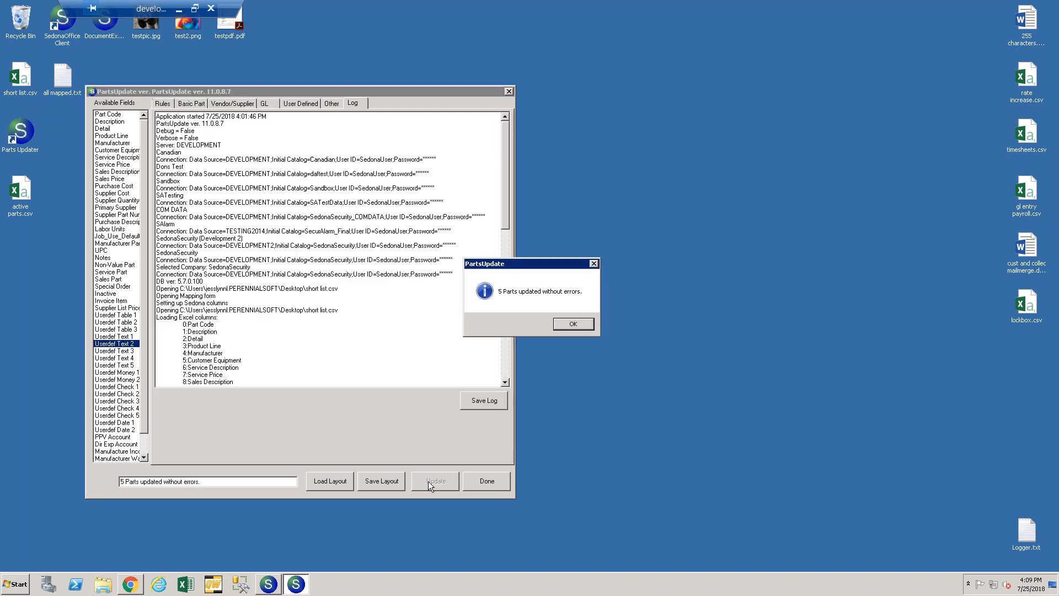
pyautogui.click(573, 326)
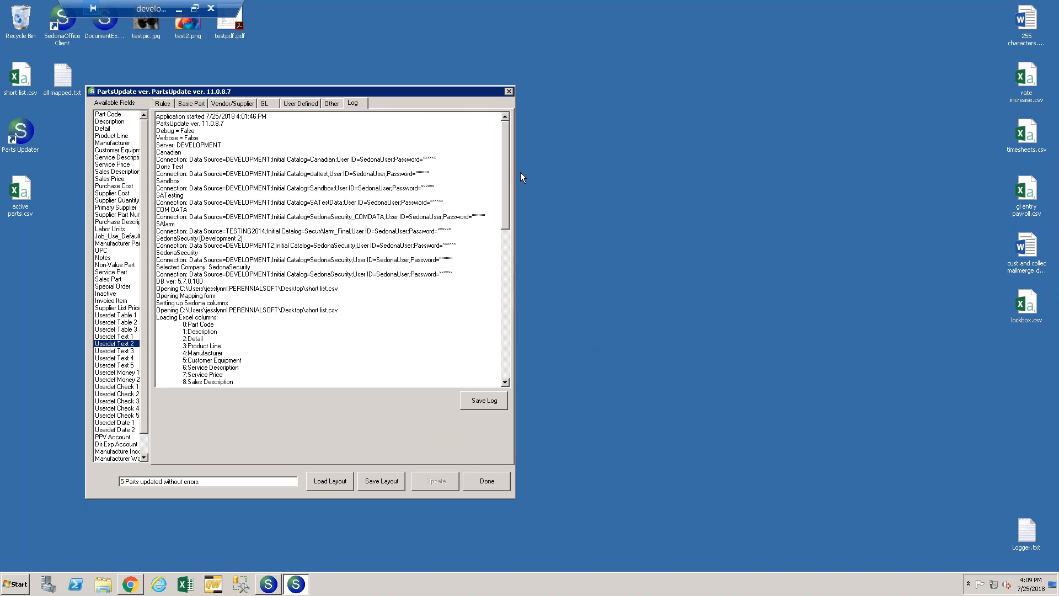
# - Examine the per-part update results and the final entry in the log, and switch back to SedonaOffice
pyautogui.scroll(-2, 505, 225)
pyautogui.moveTo(504, 225); pyautogui.dragTo(508, 363)
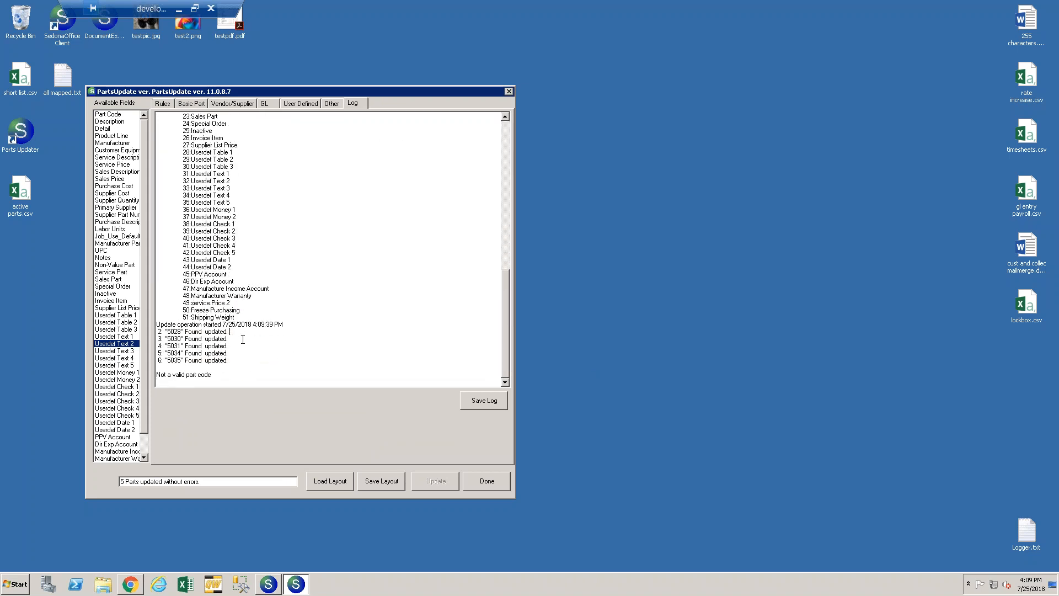
pyautogui.click(246, 360)
pyautogui.moveTo(238, 375); pyautogui.dragTo(150, 375)
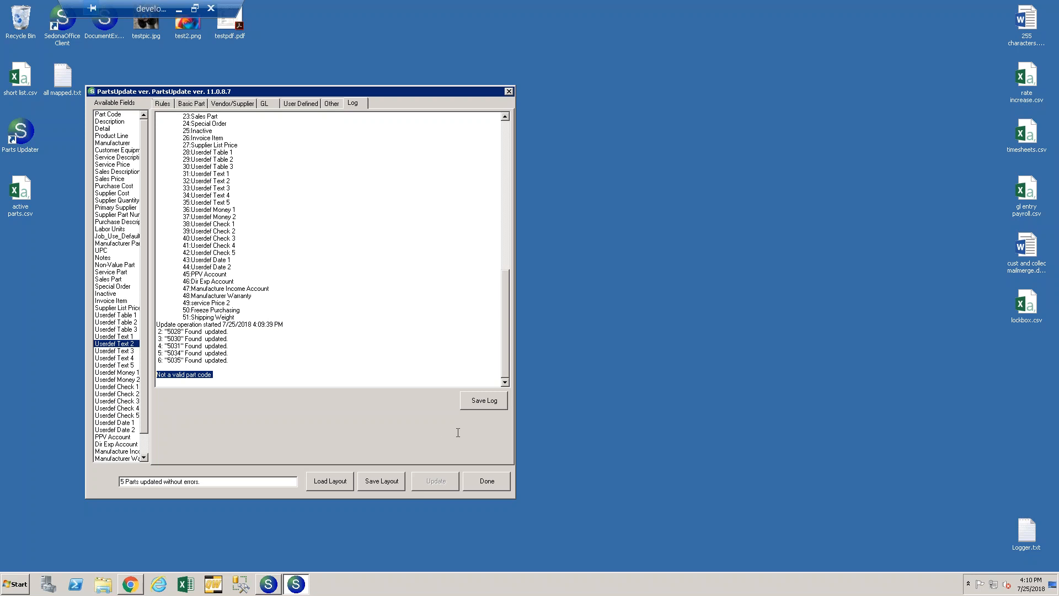
pyautogui.click(275, 589)
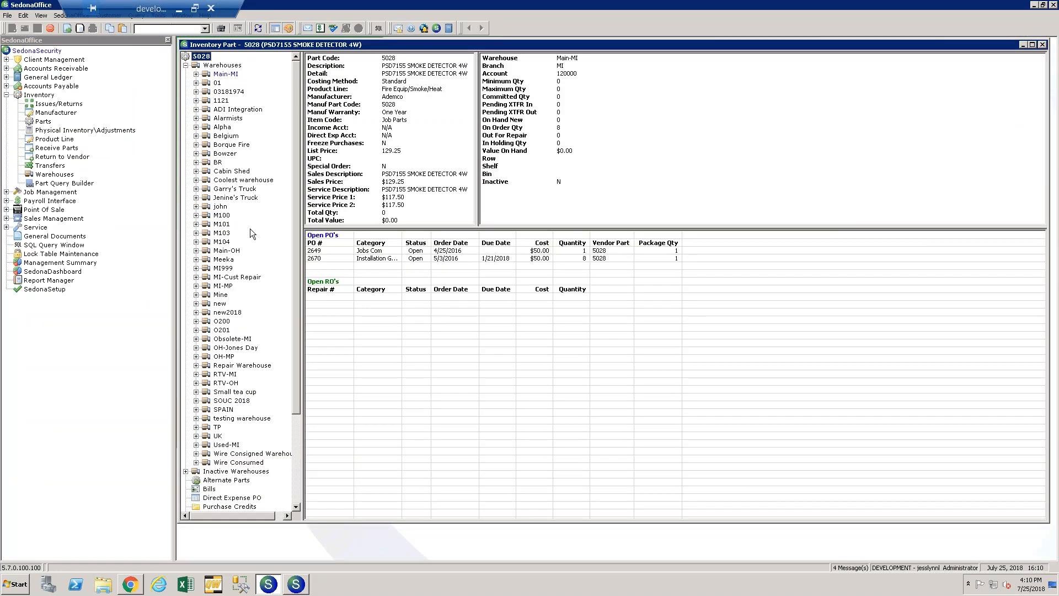
# - Open part 5028 for editing to check its Notes field, close it, and minimize SedonaOffice
pyautogui.rightClick(200, 56)
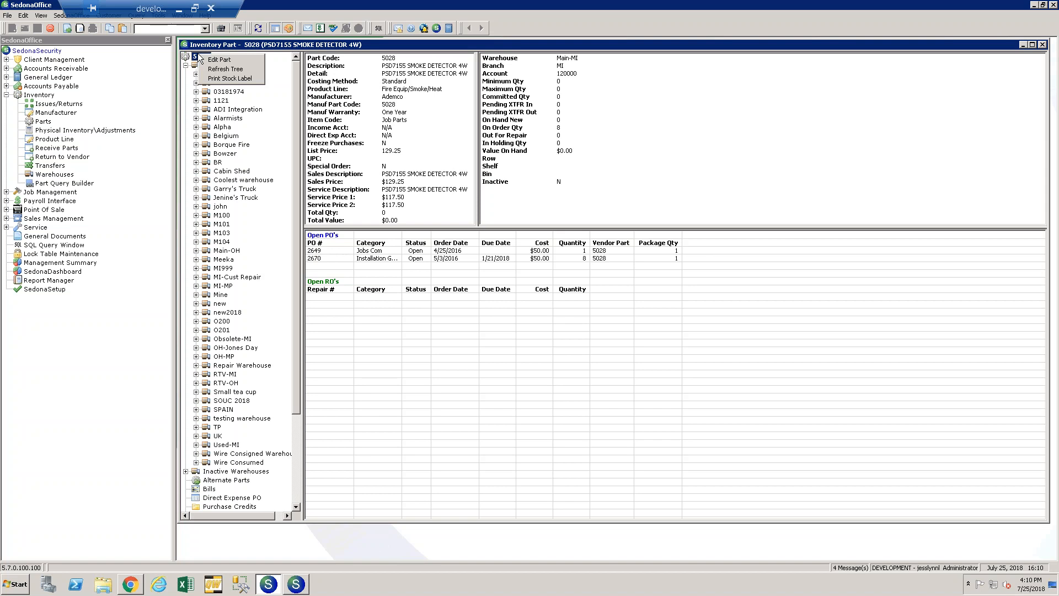
pyautogui.click(232, 60)
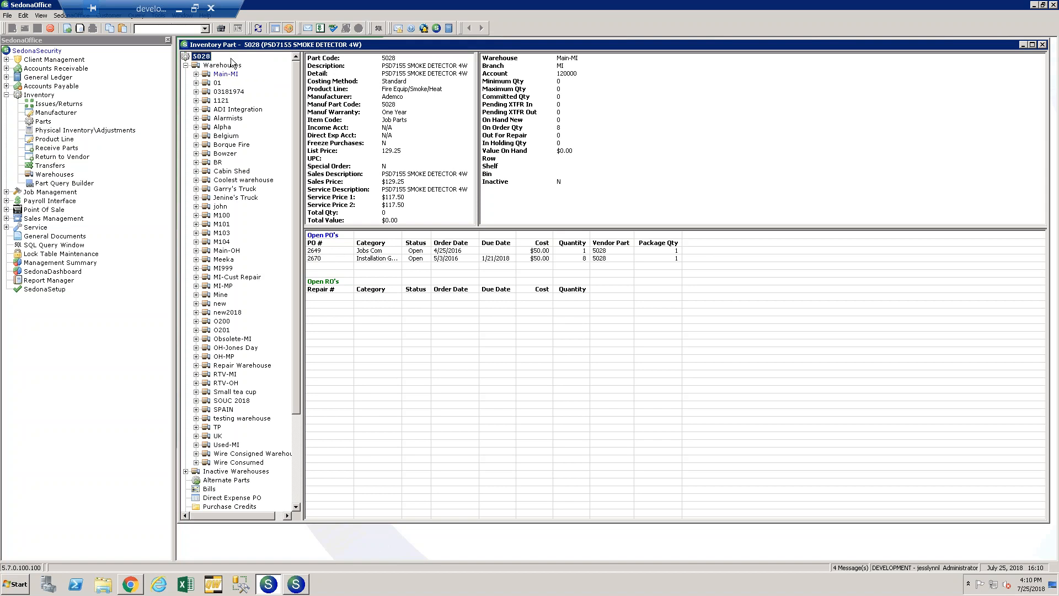
pyautogui.click(350, 204)
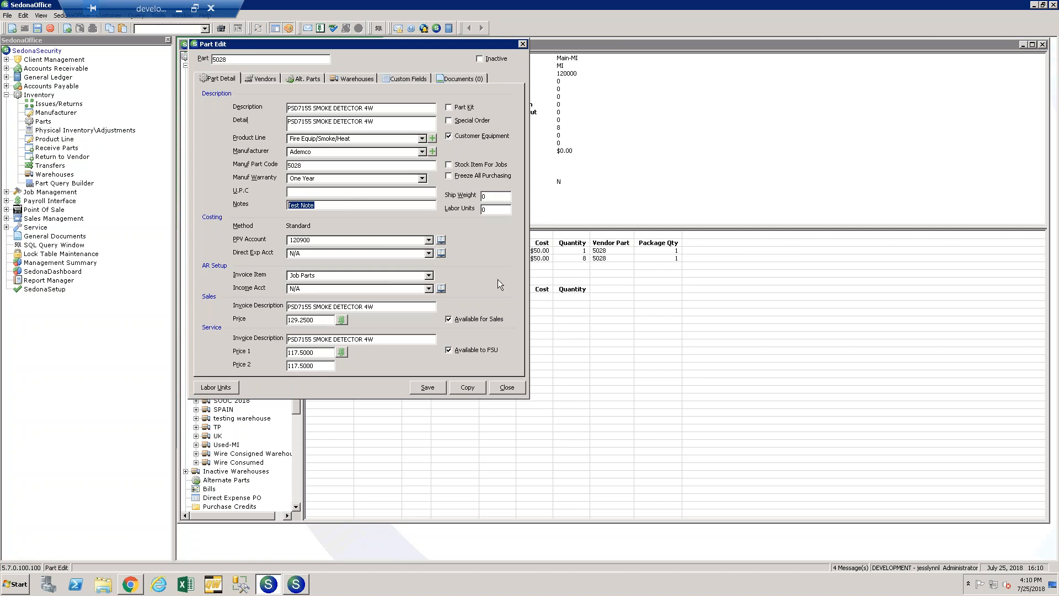
pyautogui.click(523, 44)
pyautogui.click(1034, 5)
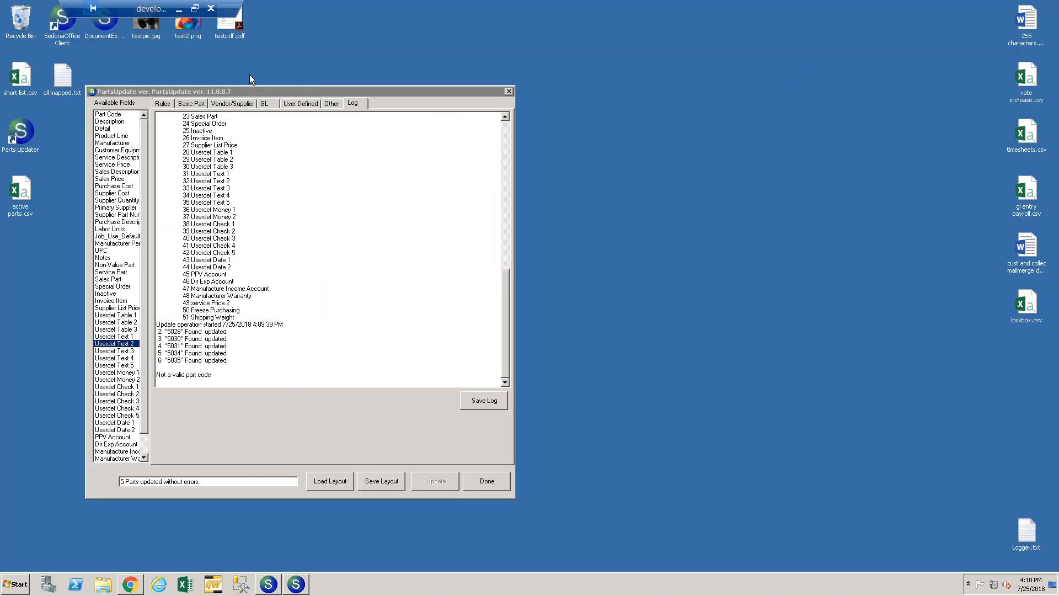
# - Open short list.csv read-only in Excel and examine the Notes column for parts 5030 and 5031
pyautogui.click(24, 82)
pyautogui.doubleClick(24, 70)
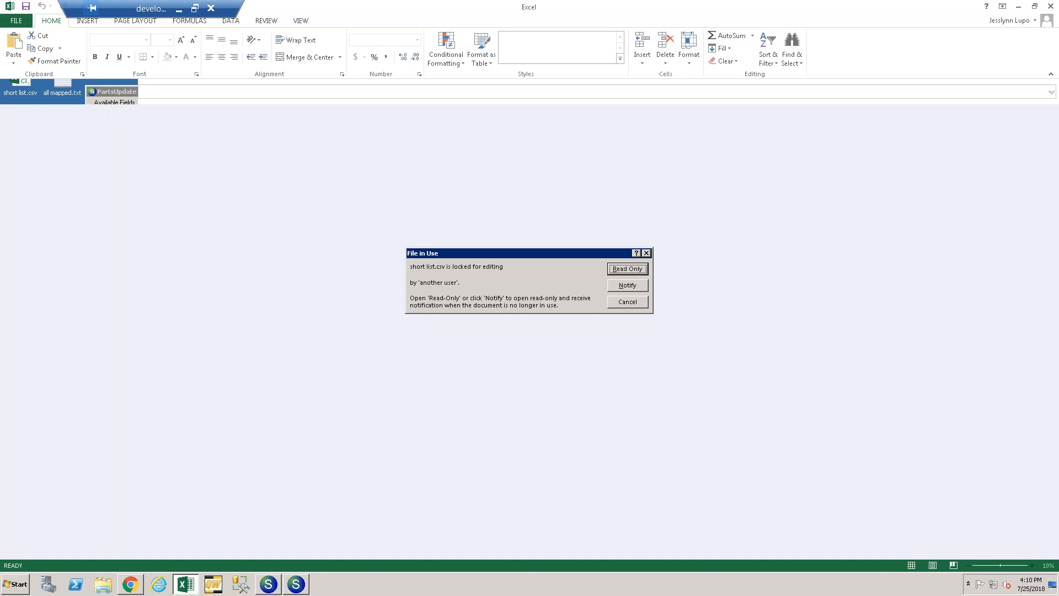
pyautogui.click(644, 271)
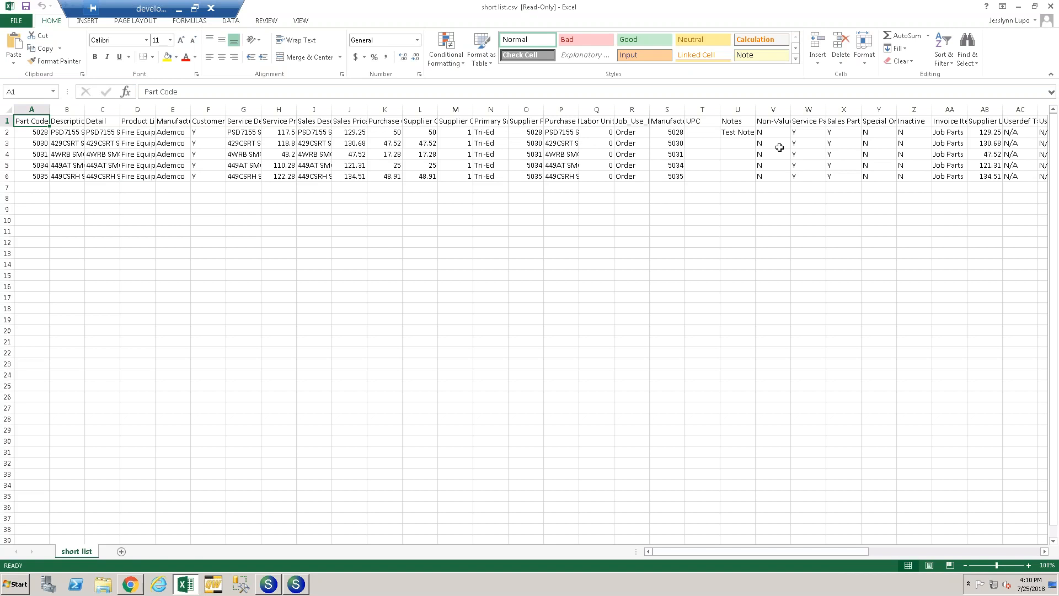
pyautogui.click(741, 143)
pyautogui.press('Down')
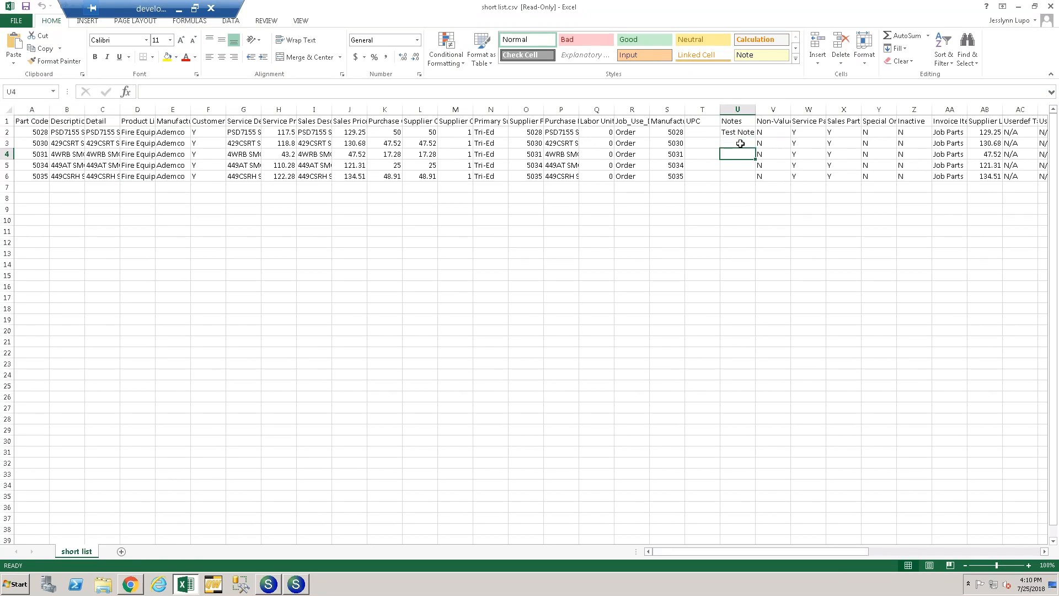
pyautogui.click(741, 143)
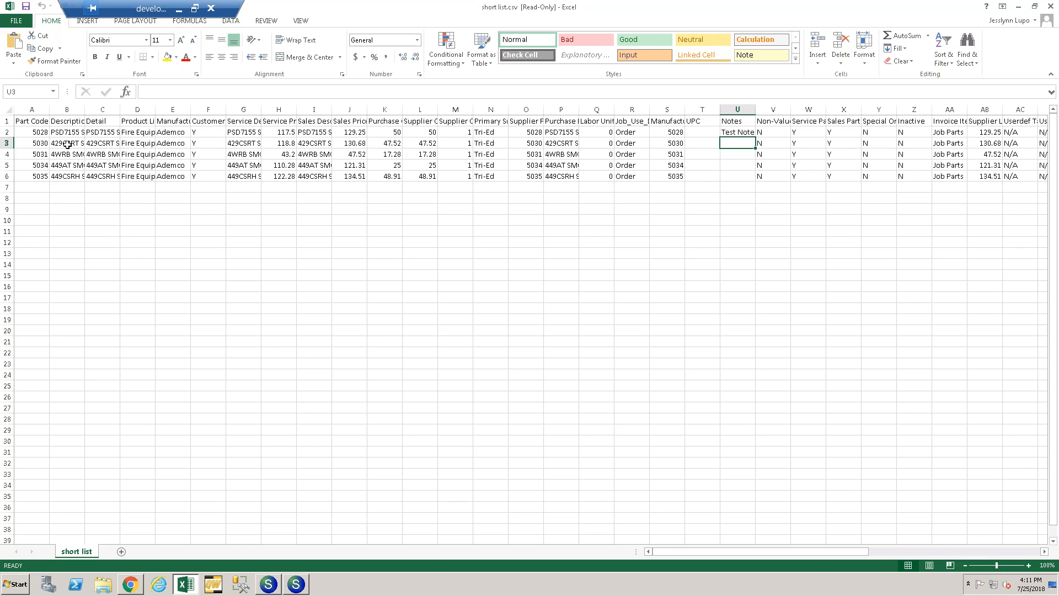
# - Switch to SedonaOffice, find inventory part 5030, and open it for editing to check its Notes field
pyautogui.click(273, 588)
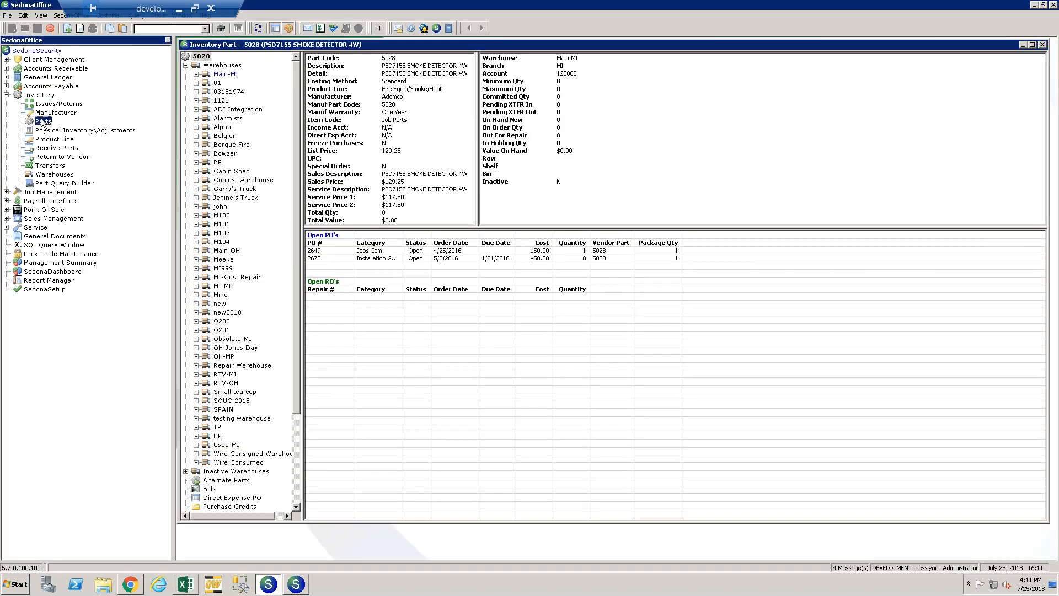
pyautogui.doubleClick(42, 121)
pyautogui.write('5030')
pyautogui.doubleClick(356, 212)
pyautogui.rightClick(208, 57)
pyautogui.click(226, 60)
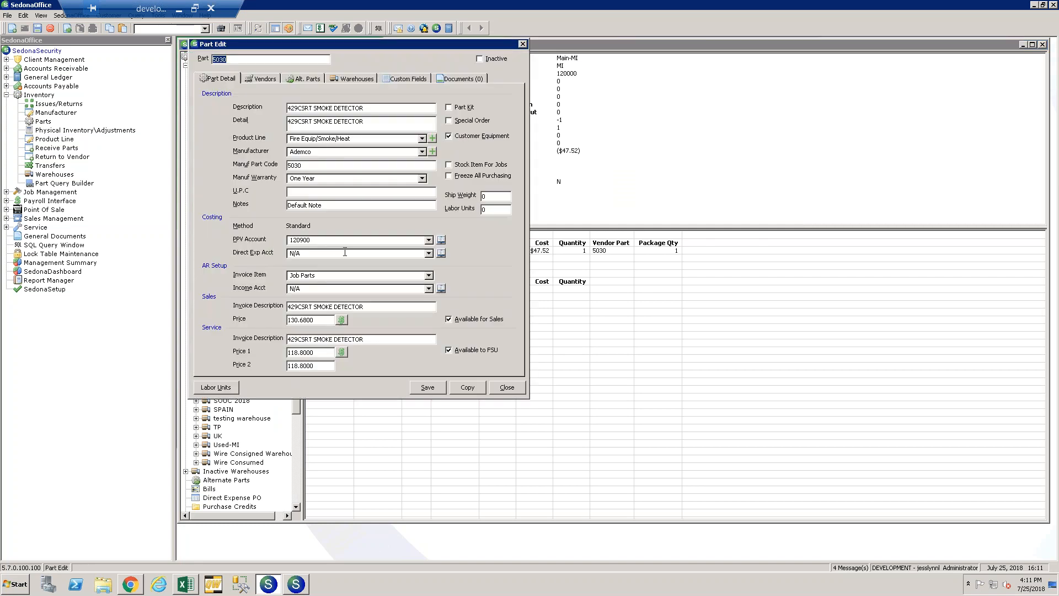
pyautogui.click(354, 205)
pyautogui.moveTo(322, 205); pyautogui.dragTo(261, 211)
# - Check the default value mapped for Notes in the Parts Updater, and close the updater and the short list.csv workbook
pyautogui.click(296, 585)
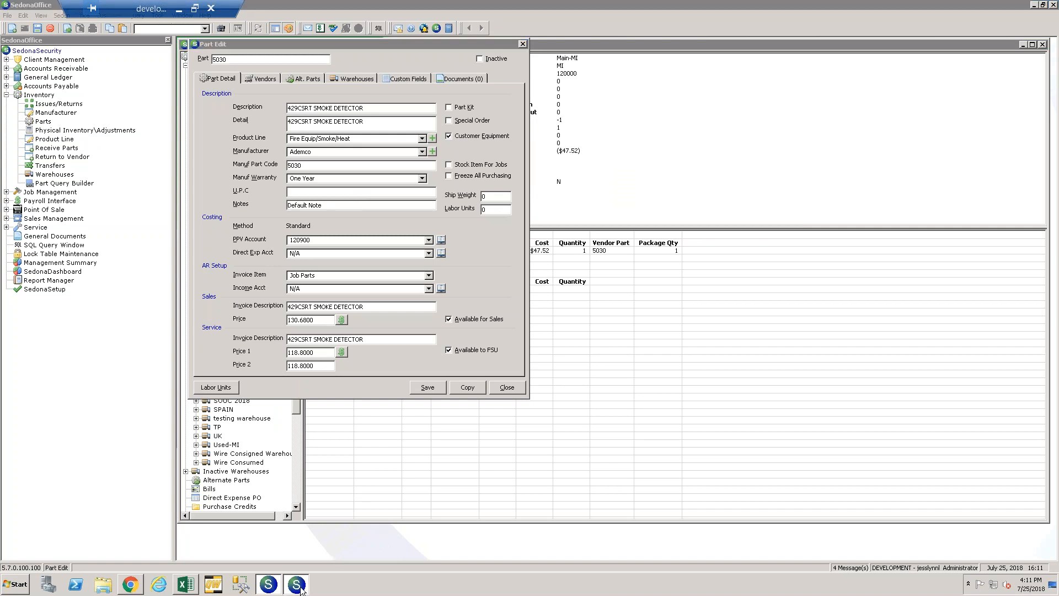
pyautogui.click(191, 104)
pyautogui.moveTo(448, 399); pyautogui.dragTo(394, 399)
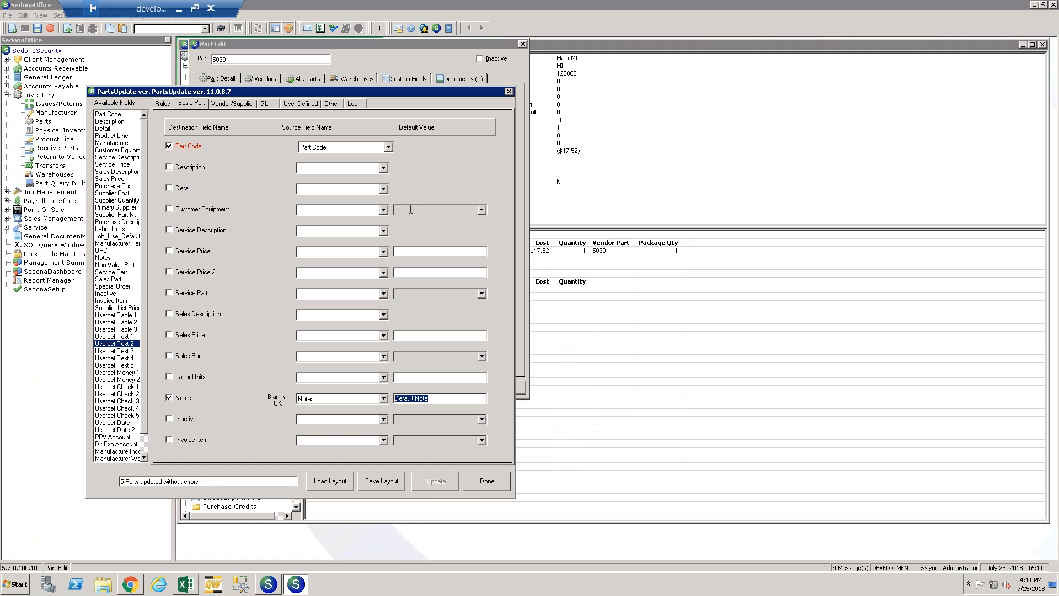
pyautogui.click(509, 91)
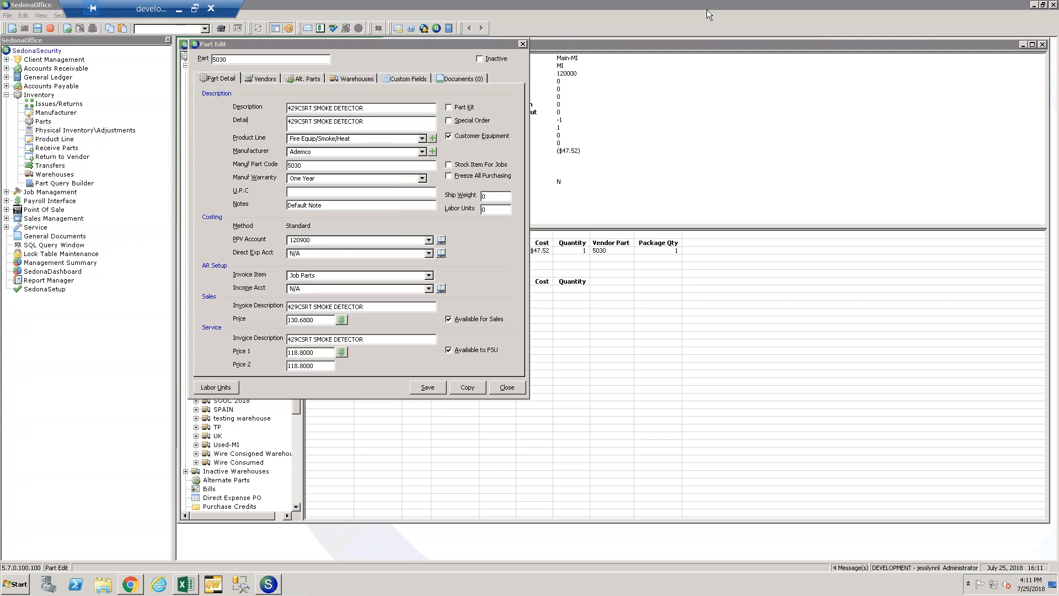
pyautogui.click(1036, 5)
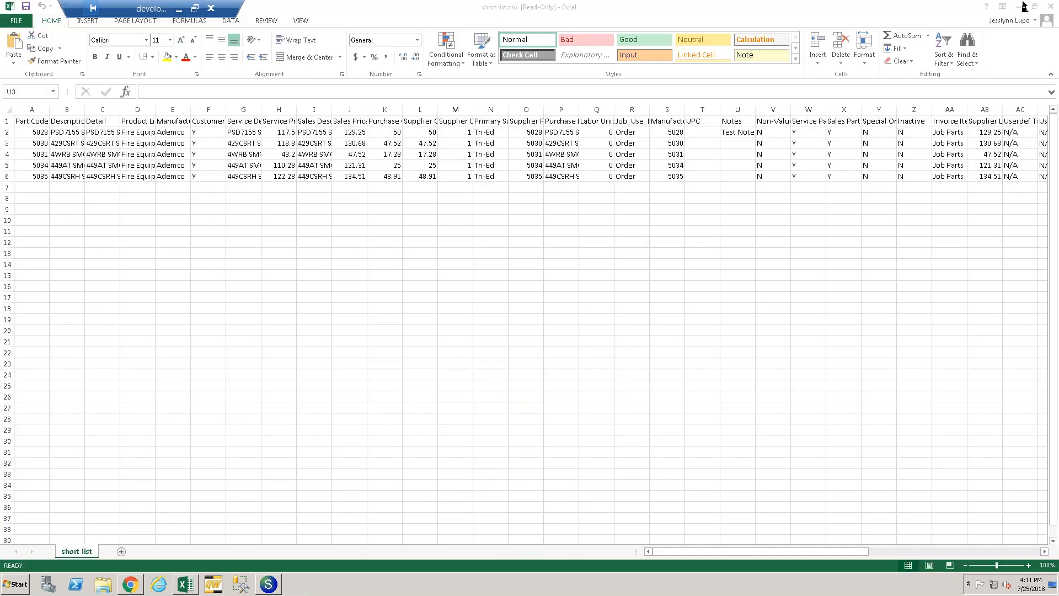
pyautogui.click(1051, 7)
# - Relaunch the Parts Updater, accept its terms, select the SedonaSecurity database, and load an Excel or CSV source file
pyautogui.doubleClick(24, 123)
pyautogui.click(178, 157)
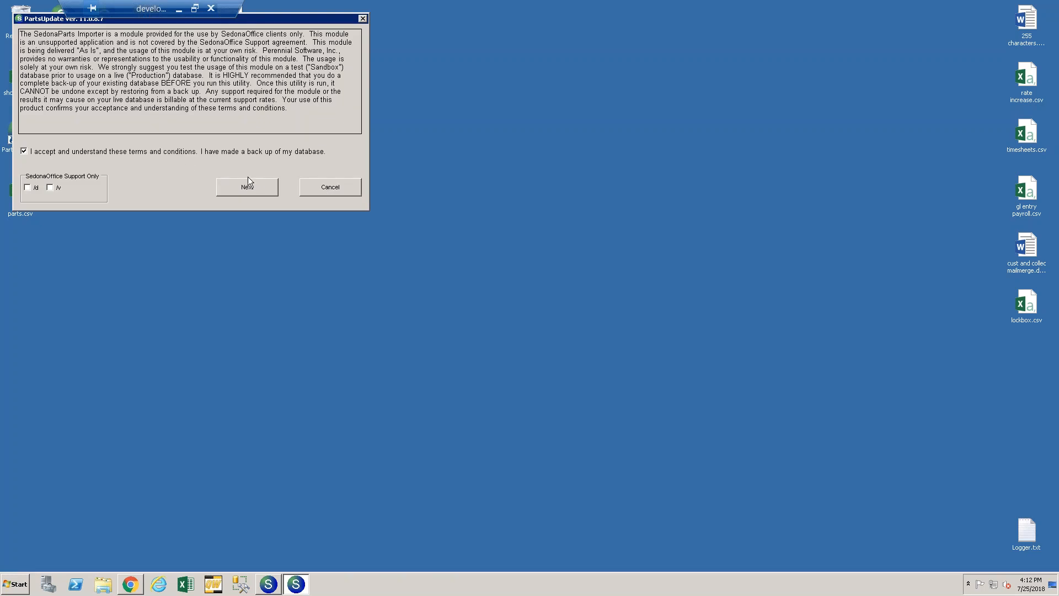
pyautogui.click(254, 185)
pyautogui.click(230, 147)
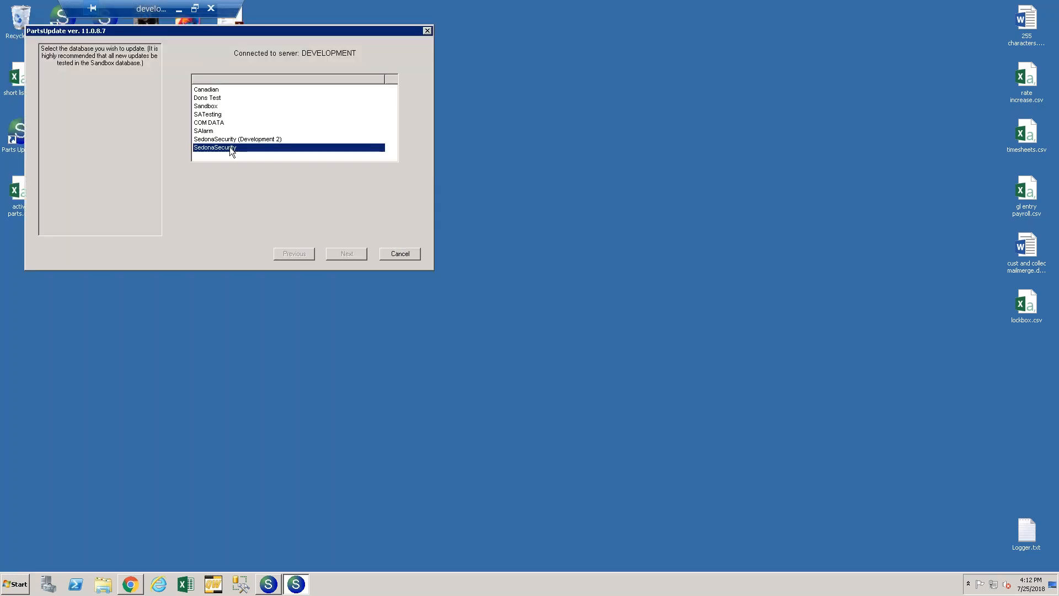
pyautogui.click(353, 253)
pyautogui.click(348, 253)
pyautogui.doubleClick(450, 168)
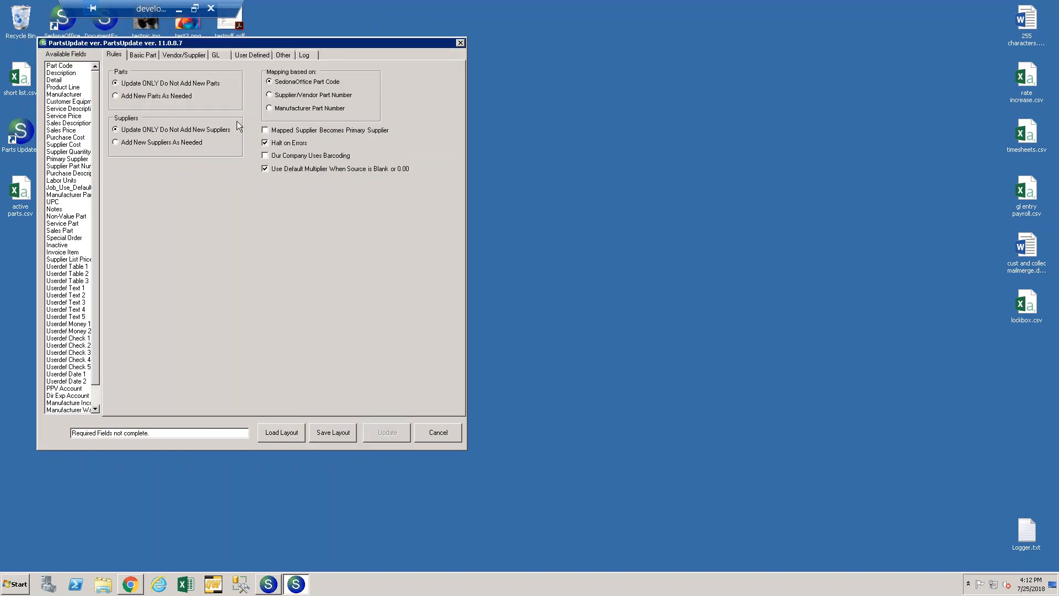
# - Set the parts rule to Add New Parts As Needed, and review the required Basic Part and Vendor/Supplier fields
pyautogui.click(137, 98)
pyautogui.click(152, 55)
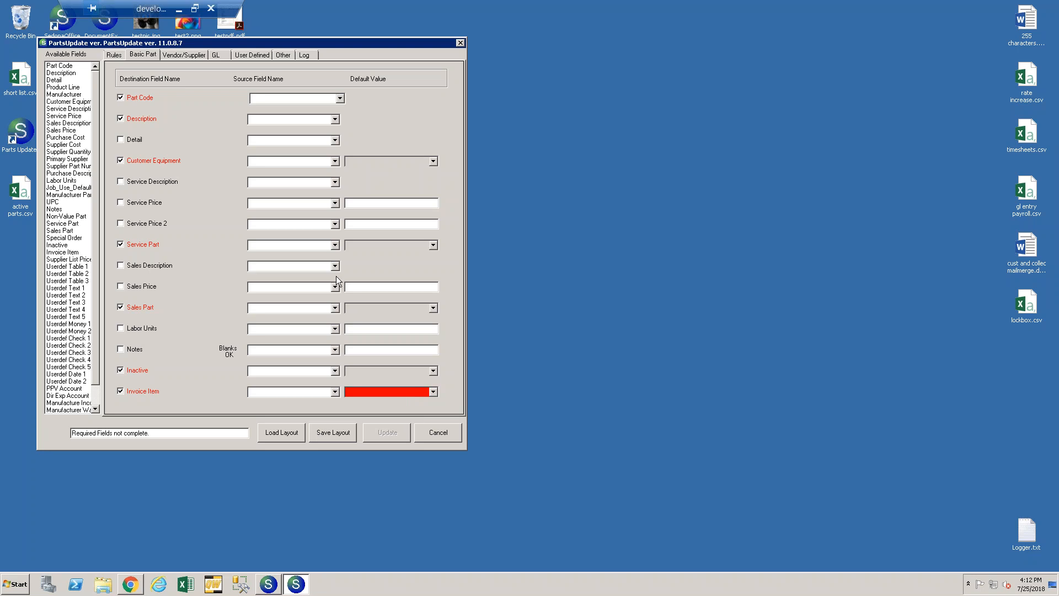
pyautogui.click(193, 55)
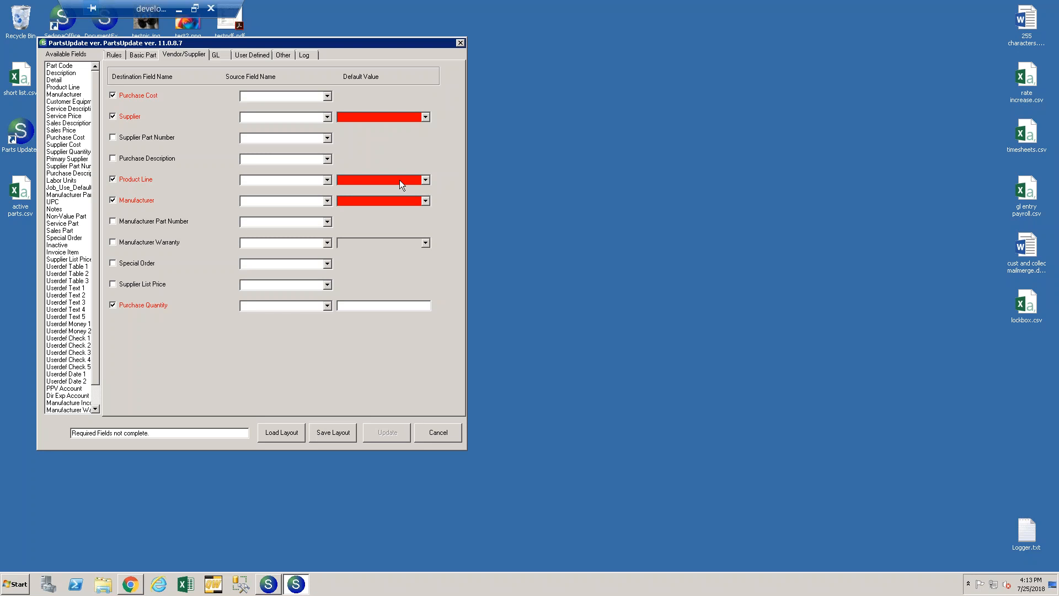
pyautogui.click(145, 55)
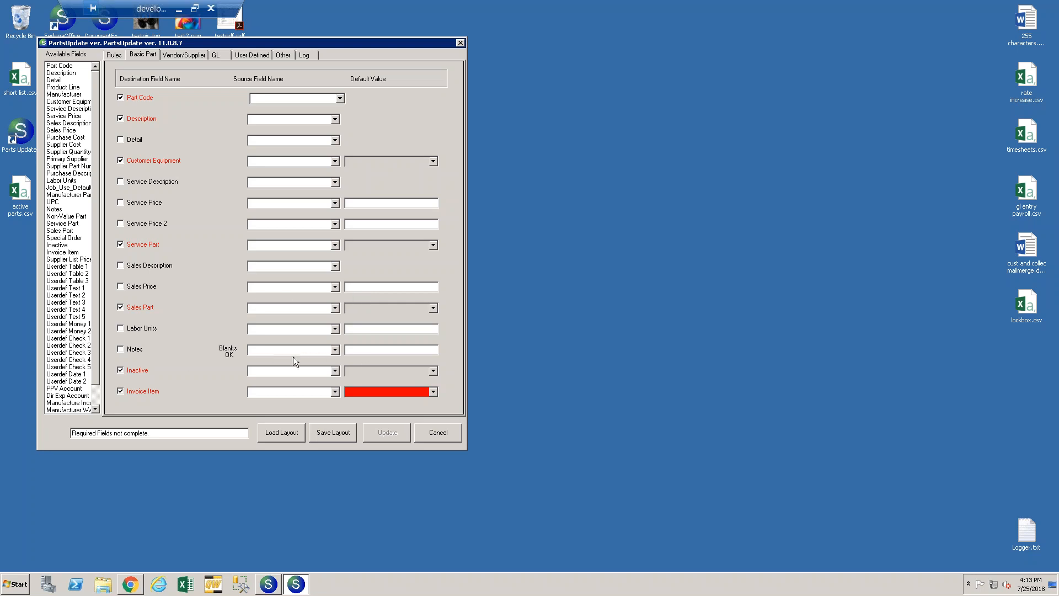
# - Enter "last updated 7/25" as the default value for Notes among the Basic Part fields
pyautogui.write('la')
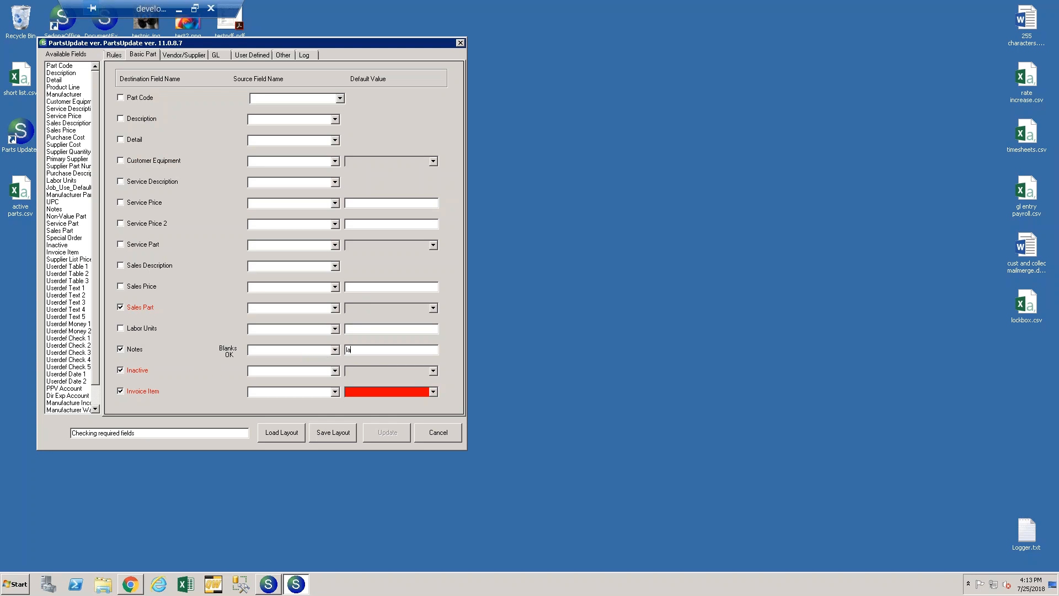
pyautogui.write('st updat')
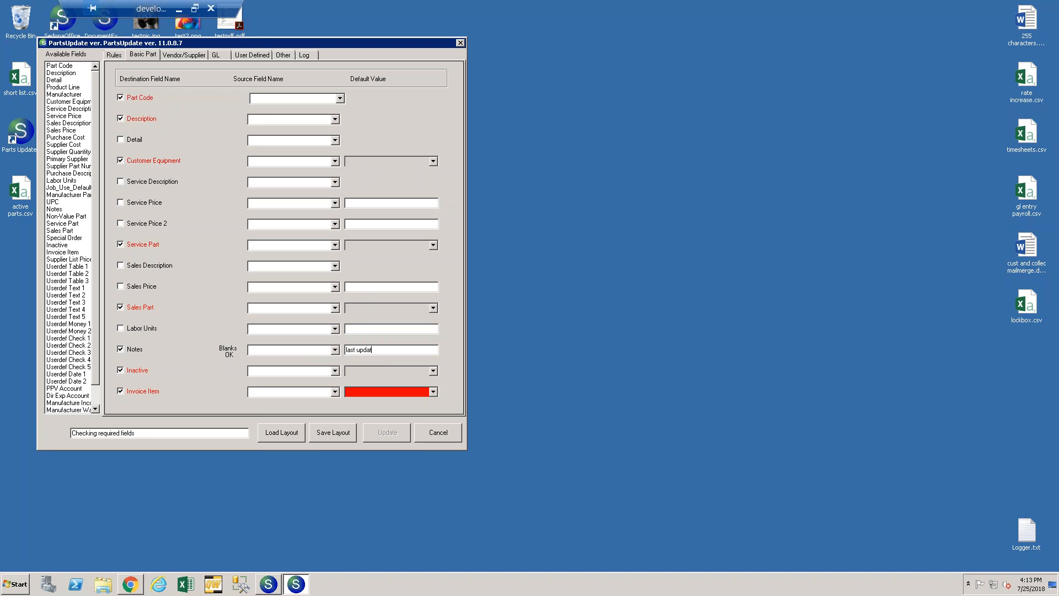
pyautogui.write('ed 7/25')
pyautogui.moveTo(405, 354); pyautogui.dragTo(271, 197)
# - Examine the source field and default value choices for Product Line, and close the Parts Updater
pyautogui.click(176, 55)
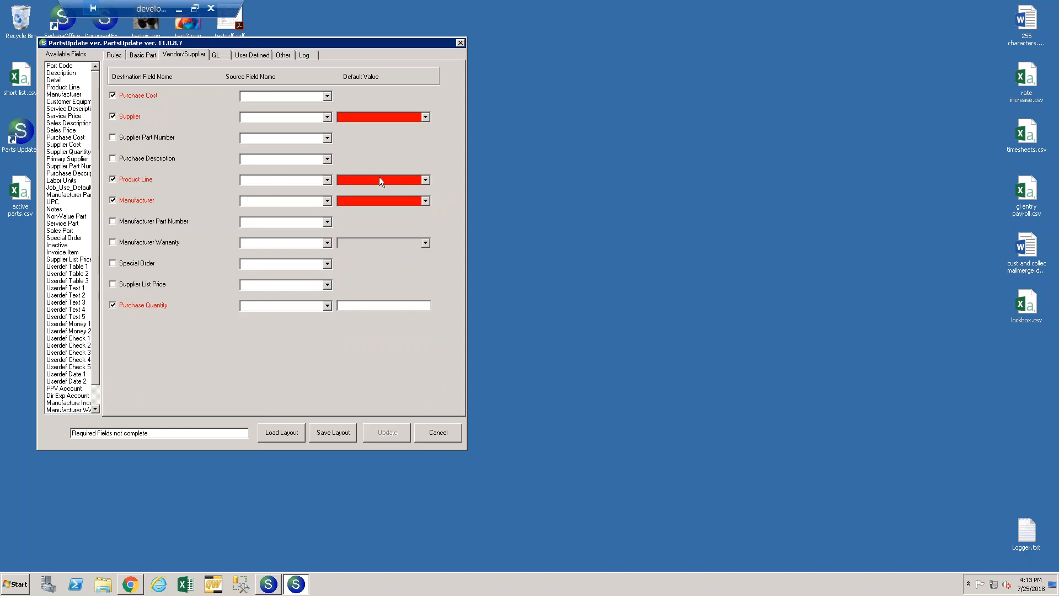
pyautogui.click(328, 180)
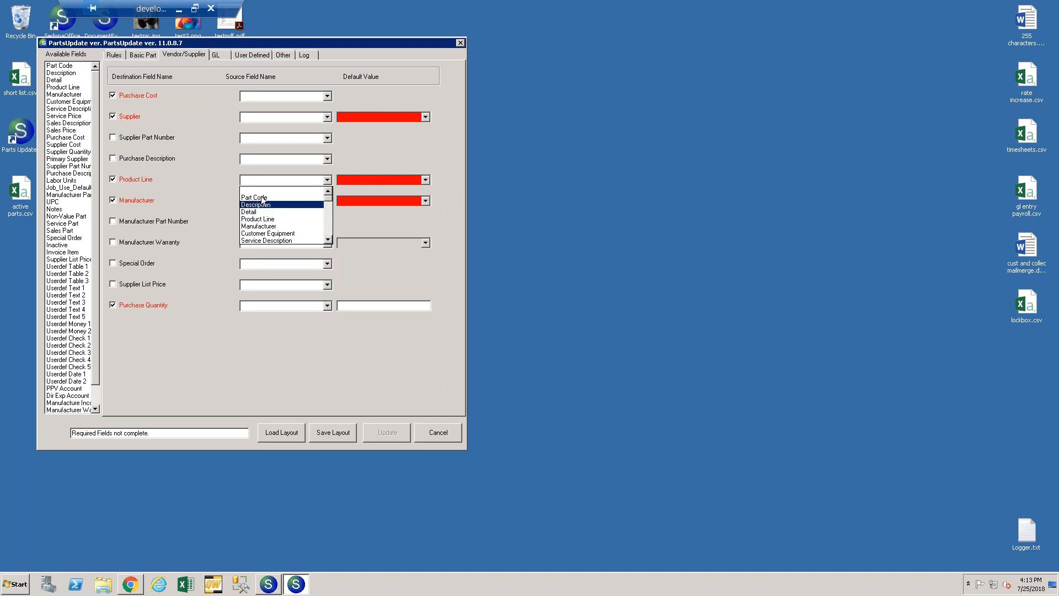
pyautogui.click(287, 191)
pyautogui.click(425, 179)
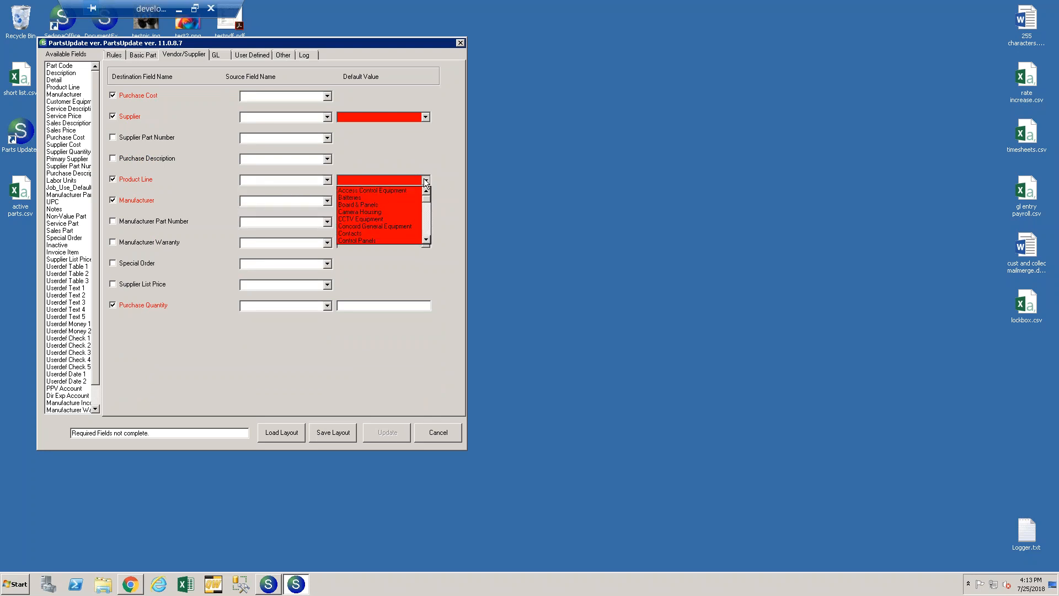
pyautogui.click(413, 181)
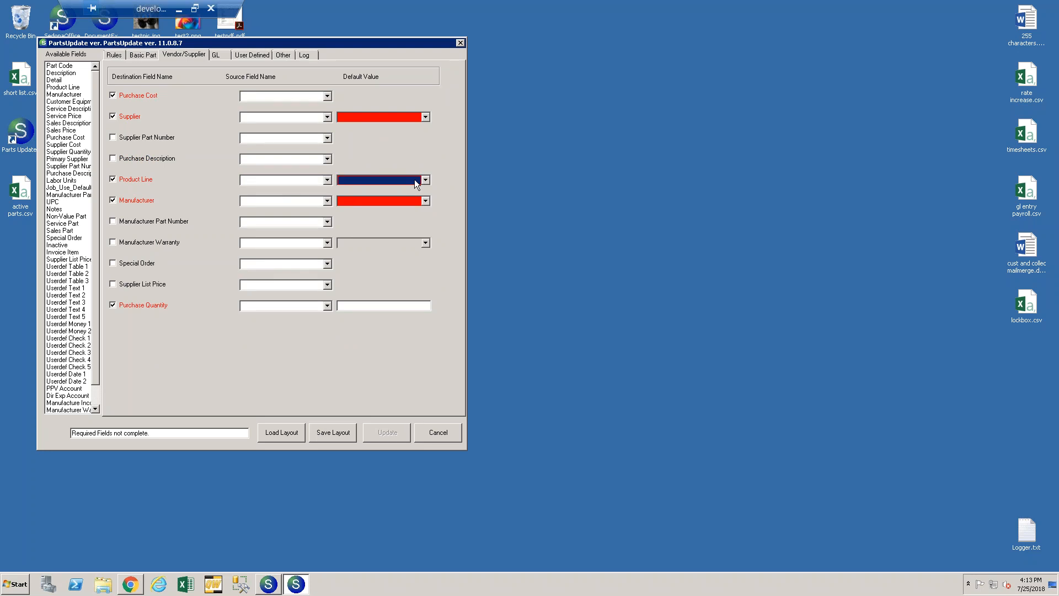
pyautogui.click(461, 43)
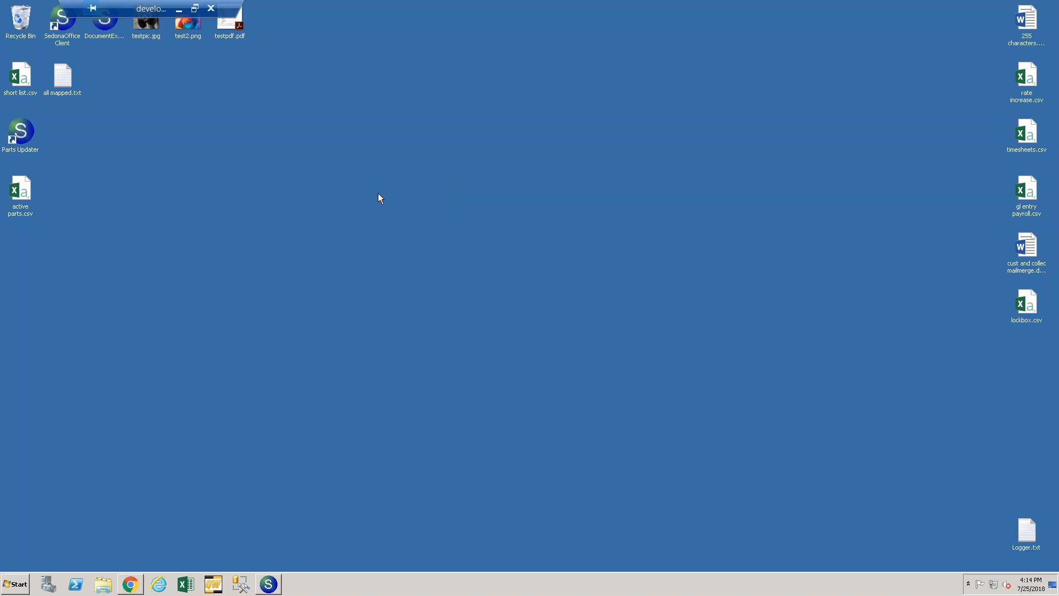
# - Relaunch the Parts Updater, accept its terms, choose the SedonaSecurity database, and load an Excel or CSV source file
pyautogui.doubleClick(22, 135)
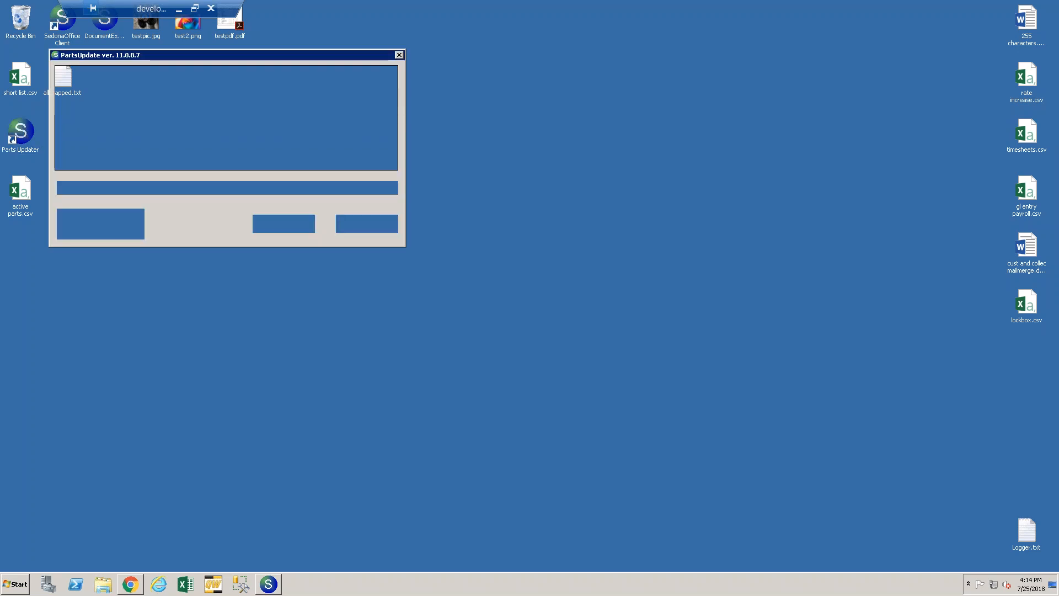
pyautogui.click(267, 189)
pyautogui.click(283, 223)
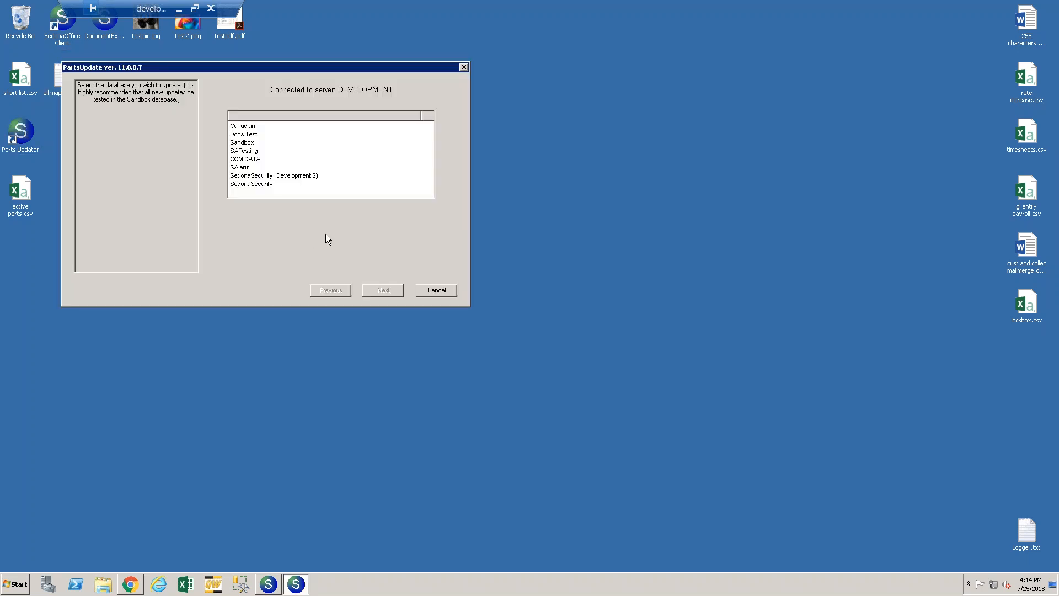
pyautogui.click(259, 185)
pyautogui.click(386, 291)
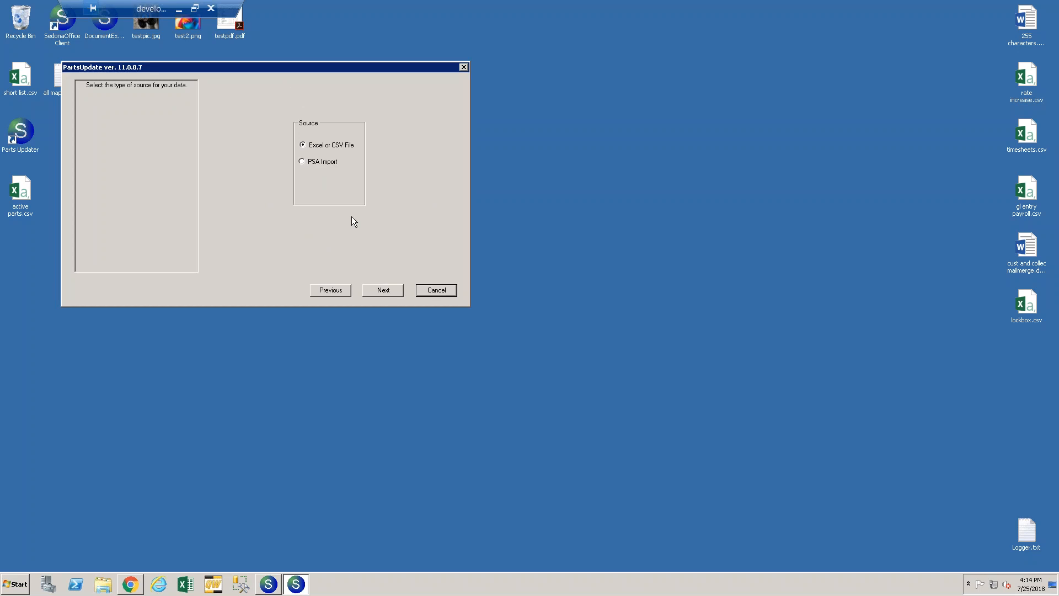
pyautogui.click(387, 290)
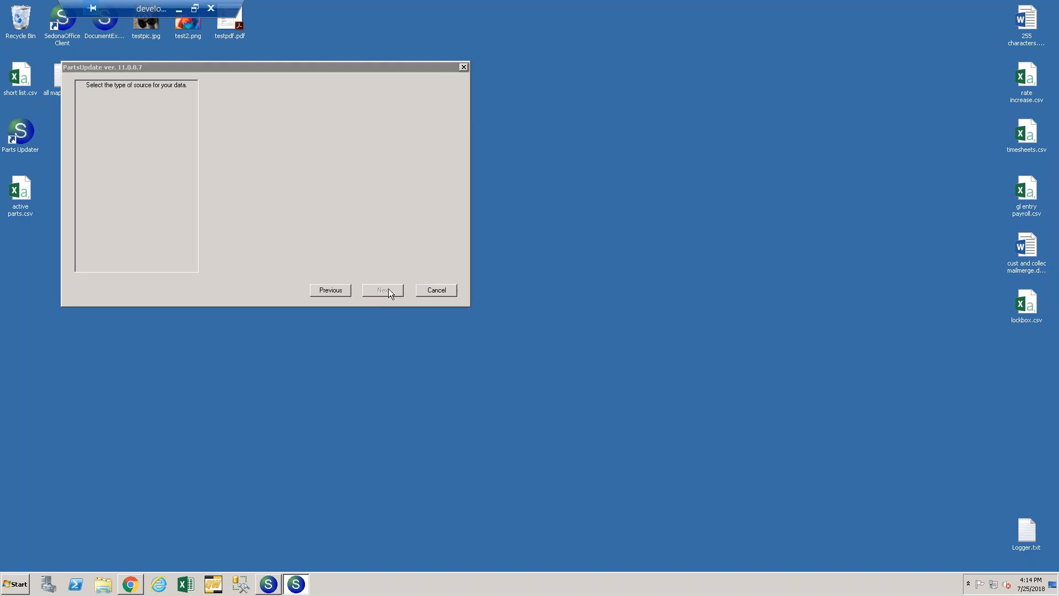
pyautogui.click(491, 204)
pyautogui.doubleClick(490, 204)
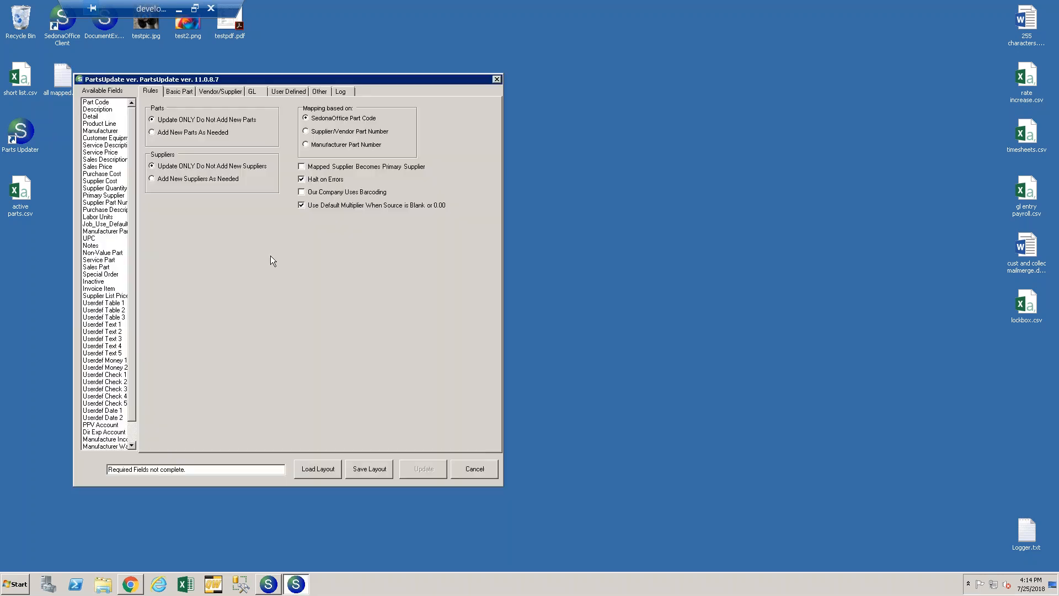
# - Look over the Basic Part, Vendor/Supplier and GL mapping fields, and load the saved layout all mapped.txt
pyautogui.click(179, 91)
pyautogui.click(230, 91)
pyautogui.click(252, 92)
pyautogui.click(151, 91)
pyautogui.click(316, 472)
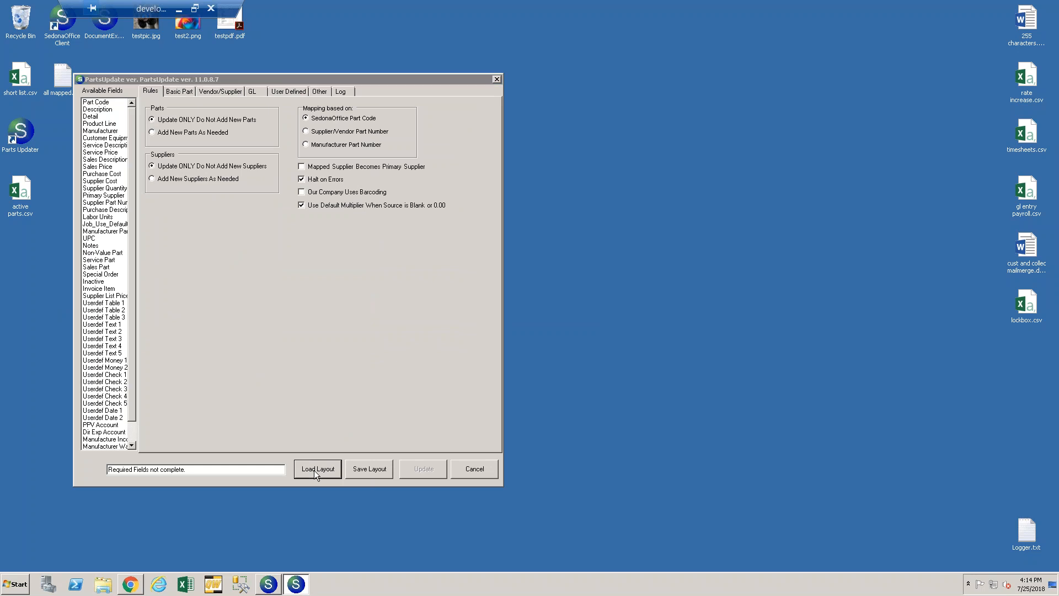
pyautogui.click(365, 187)
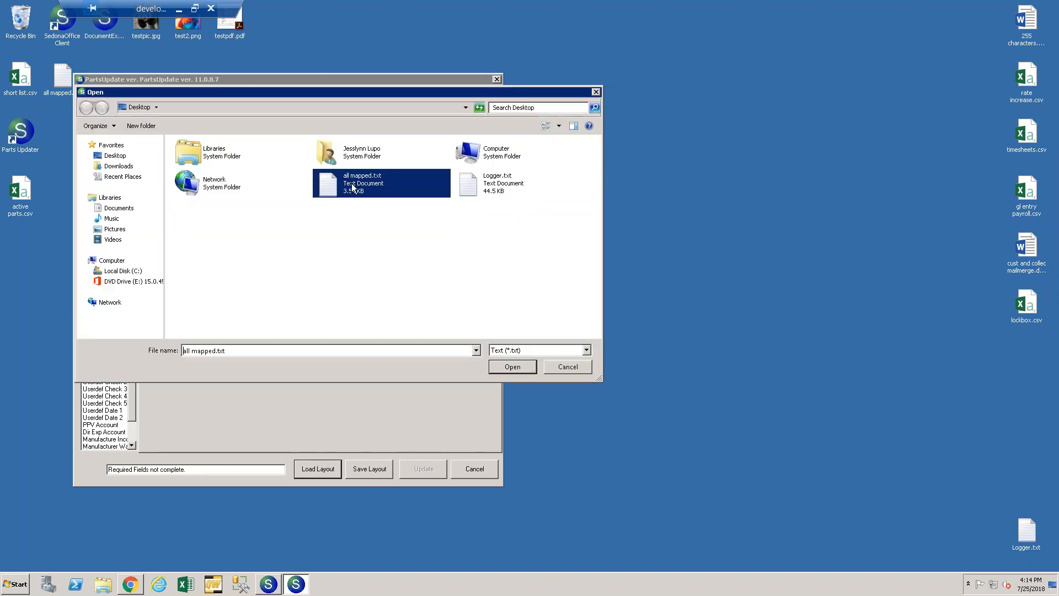
pyautogui.doubleClick(363, 184)
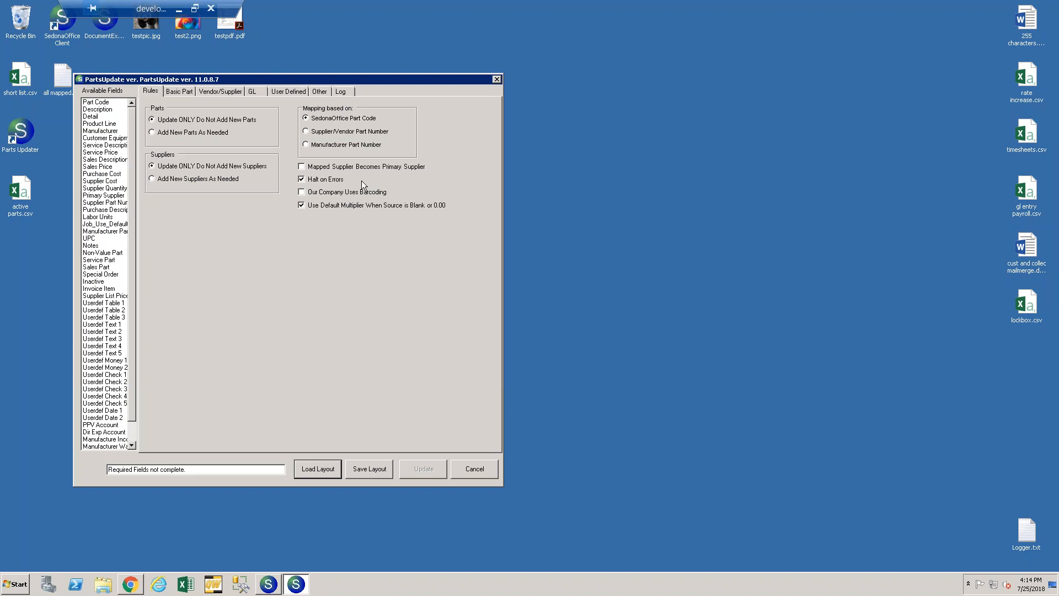
# - Clear the source field mapped to Inactive among the Basic Part fields
pyautogui.click(191, 92)
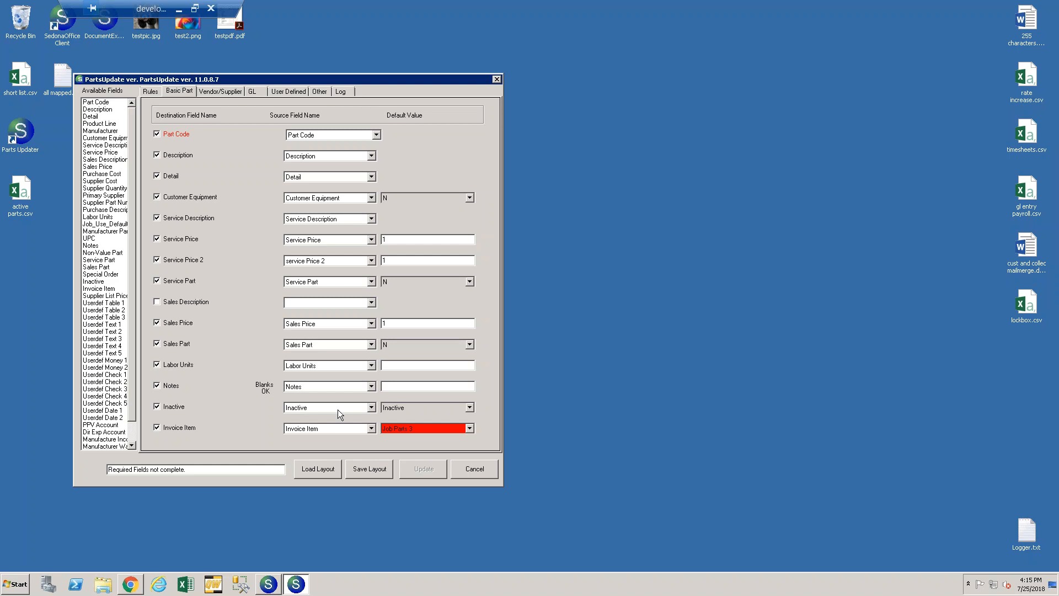
pyautogui.click(372, 407)
pyautogui.scroll(5, 352, 422)
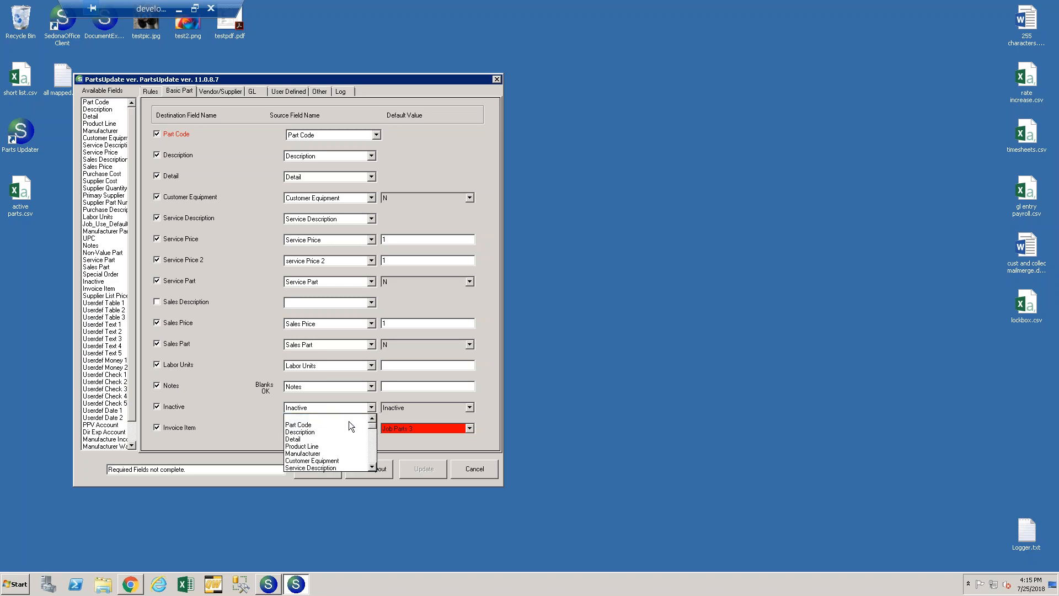
pyautogui.click(338, 417)
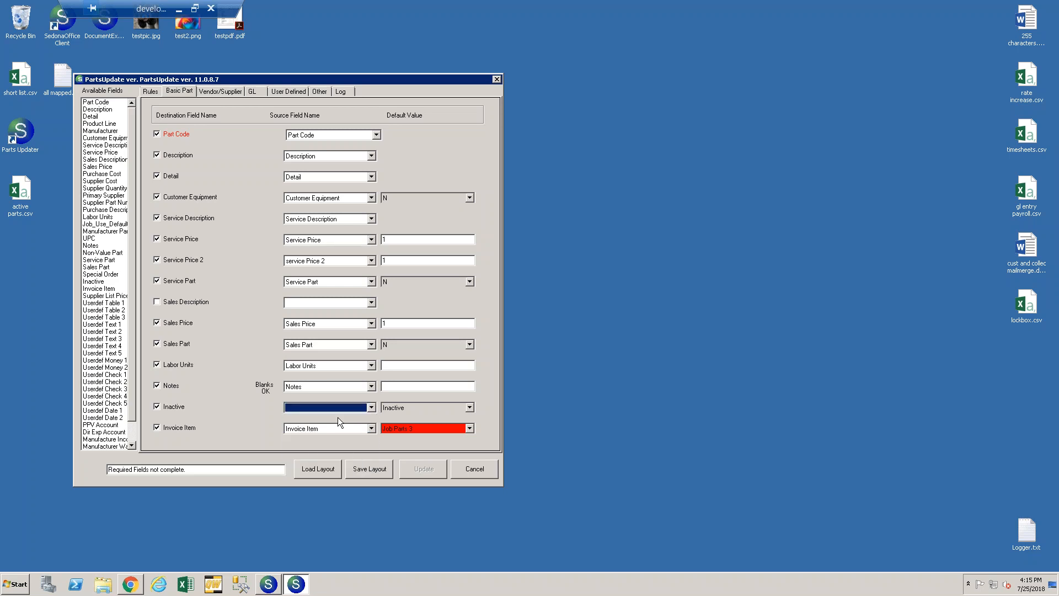
# - Try Inactive, Active and No Change as the default value for the Inactive field, and close the Parts Updater without updating
pyautogui.click(470, 408)
pyautogui.click(409, 424)
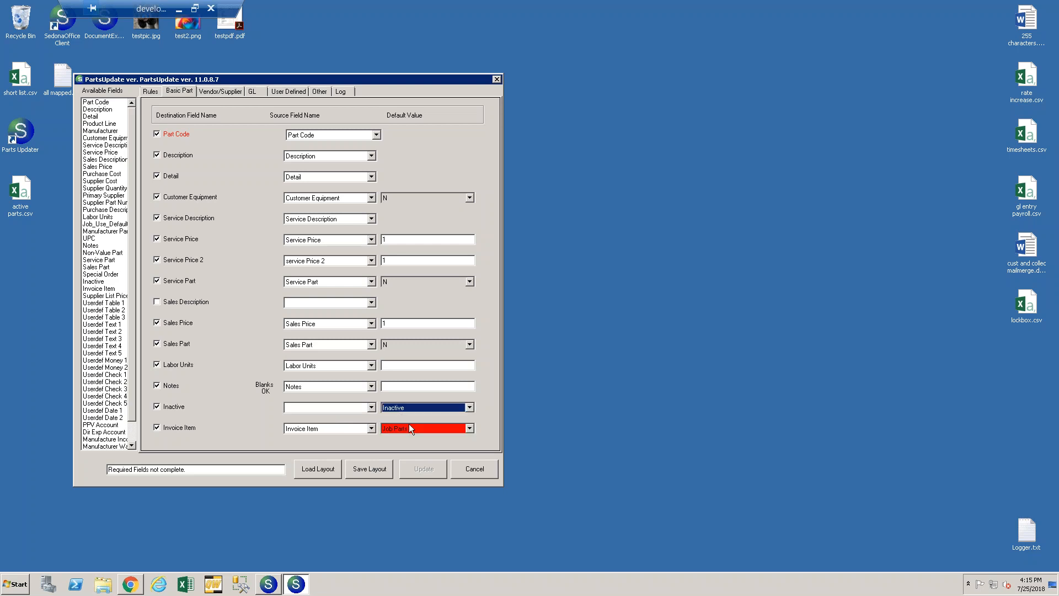
pyautogui.click(470, 409)
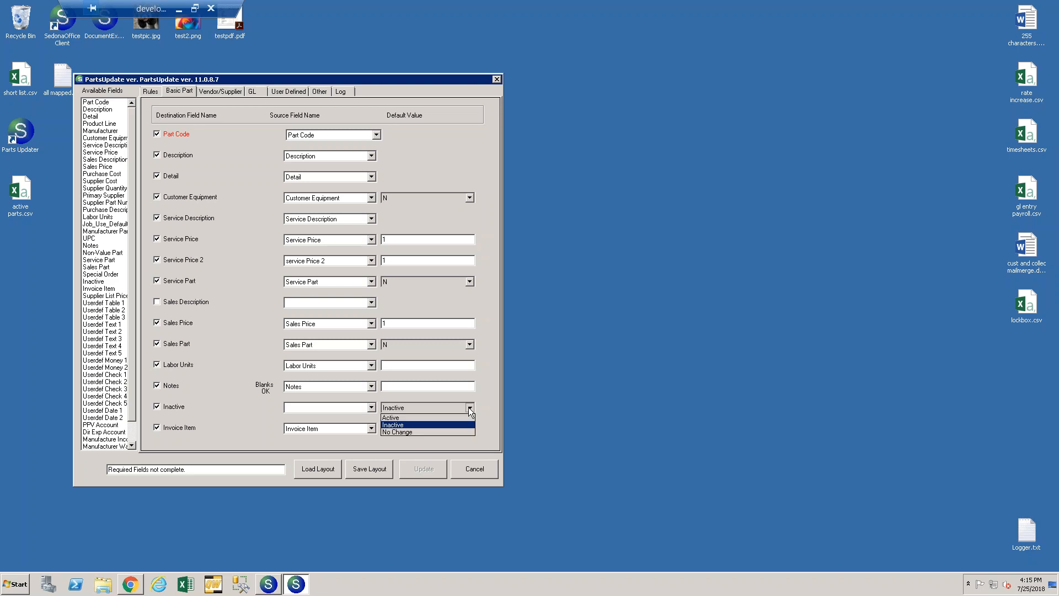
pyautogui.click(401, 418)
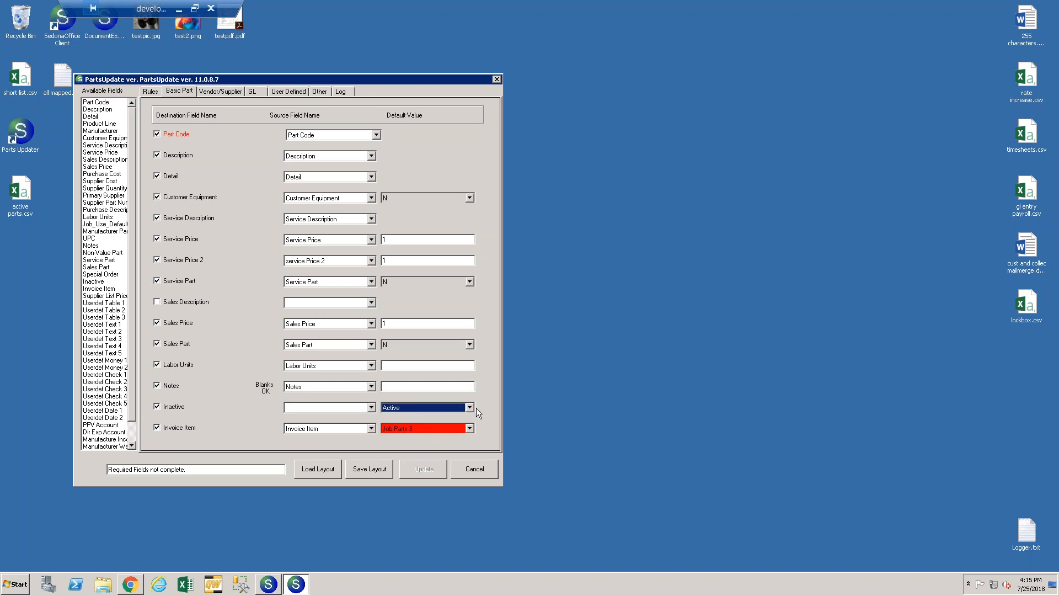
pyautogui.click(470, 408)
pyautogui.click(421, 434)
pyautogui.click(497, 79)
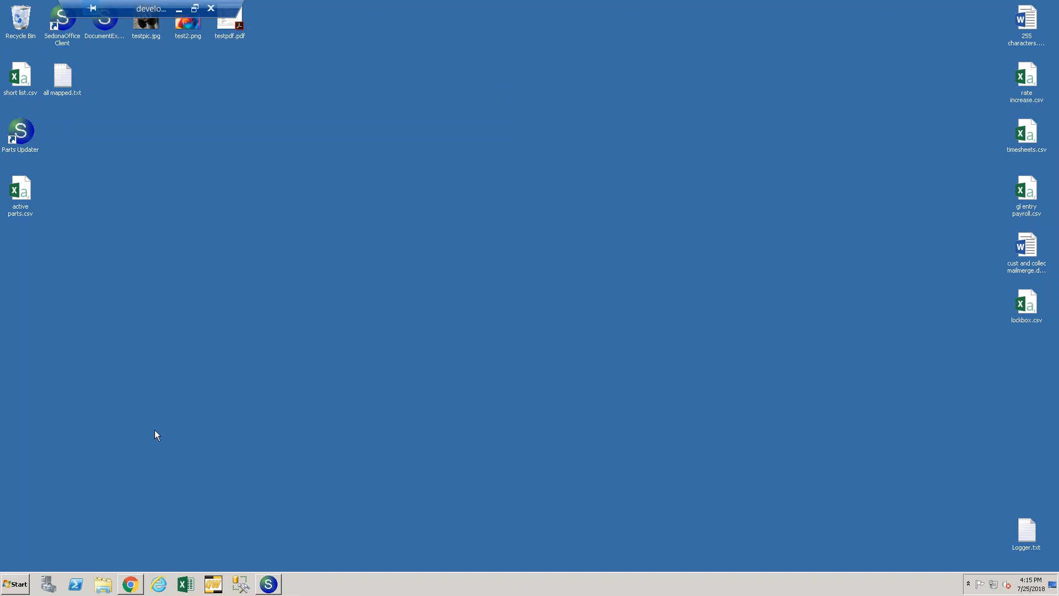
# - Switch to SedonaOffice, close part 5030, open part 5028 to examine its sales and service prices, and minimize the program
pyautogui.click(268, 584)
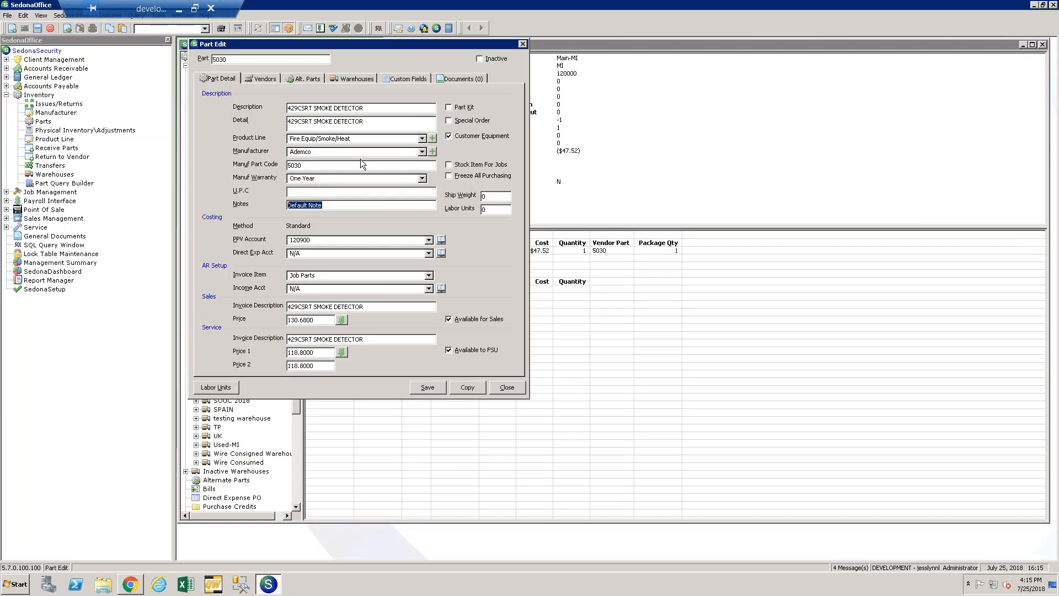
pyautogui.click(523, 45)
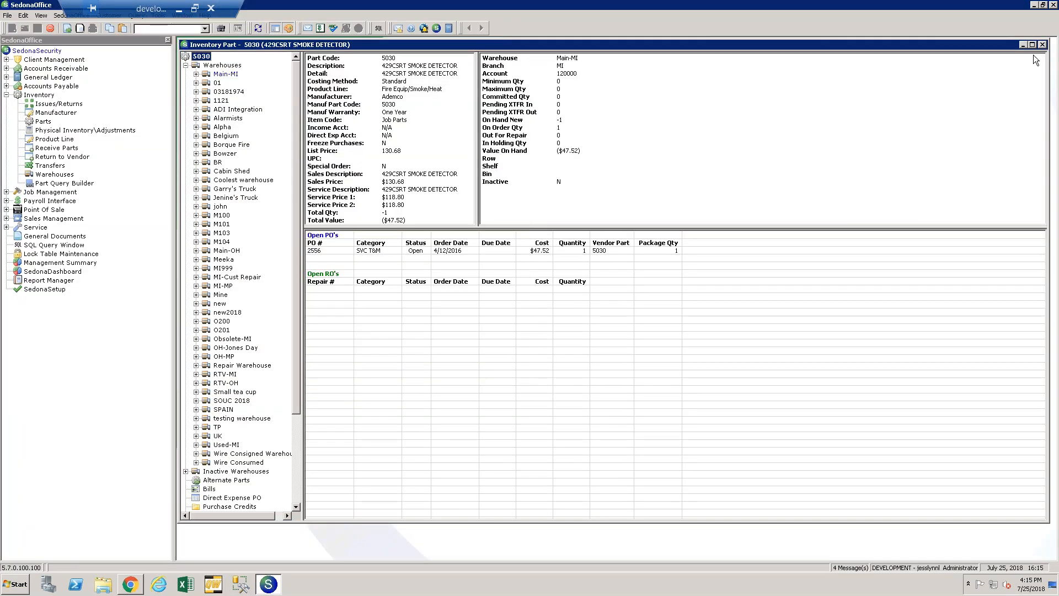
pyautogui.rightClick(209, 56)
pyautogui.click(229, 62)
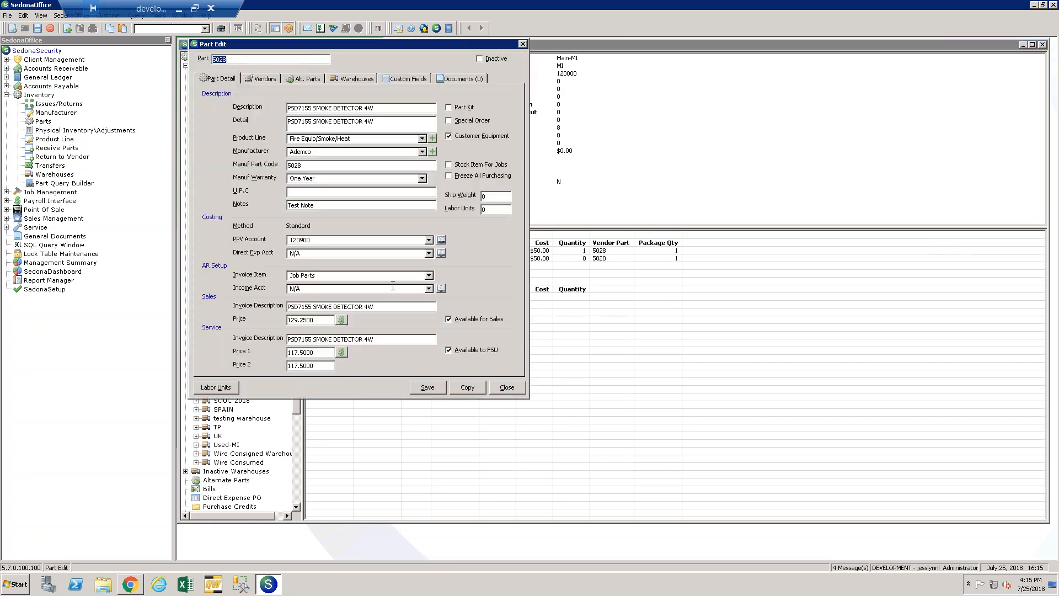
pyautogui.click(328, 324)
pyautogui.click(324, 353)
pyautogui.click(524, 45)
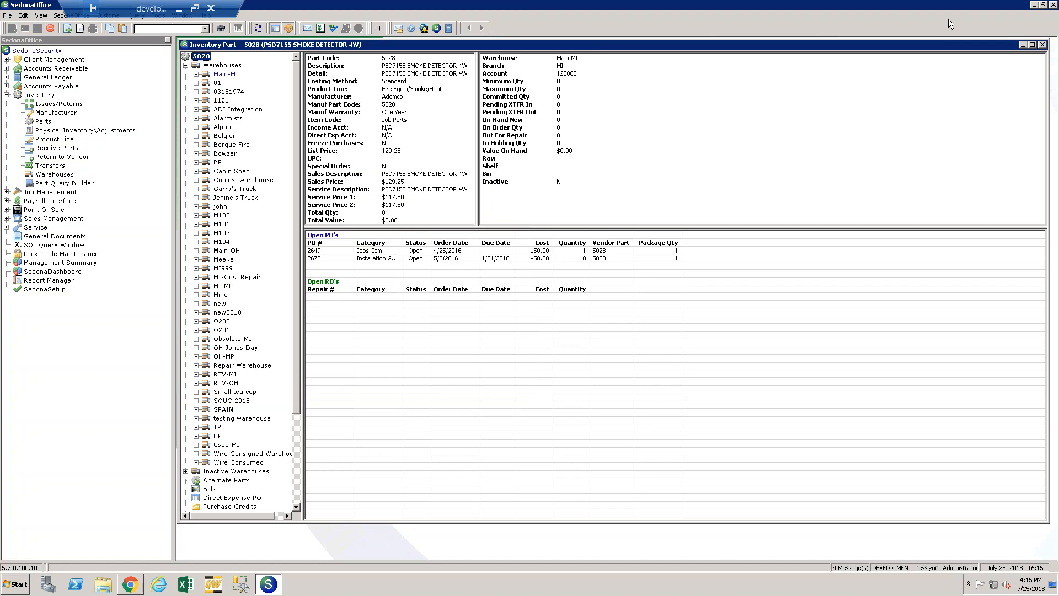
pyautogui.click(1034, 5)
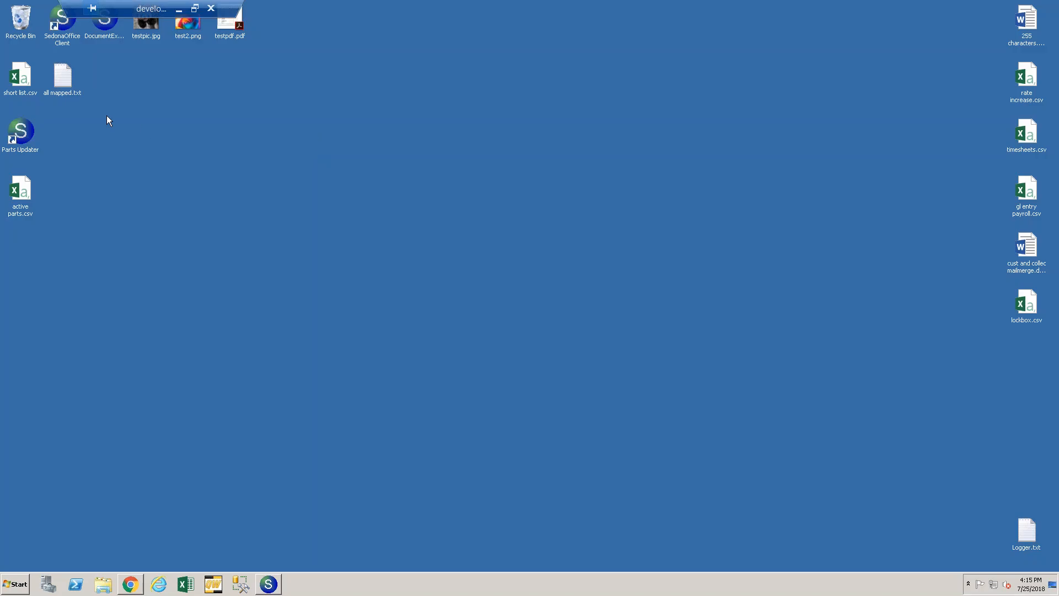
# - Open short list.csv in Excel and set part 5028's Sales Price to 130 and Service Price to 120
pyautogui.doubleClick(36, 86)
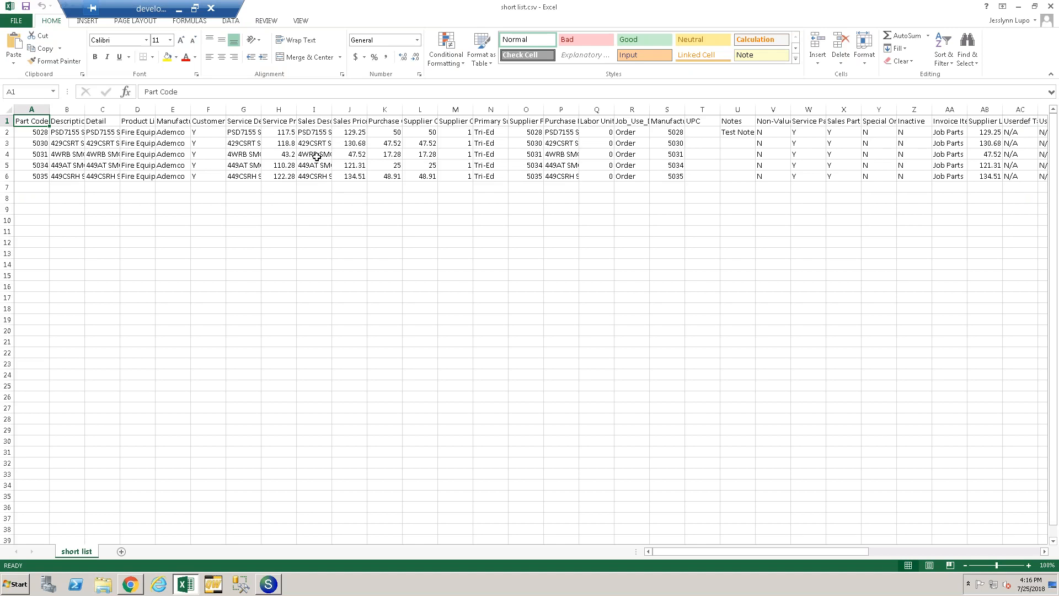
pyautogui.click(359, 134)
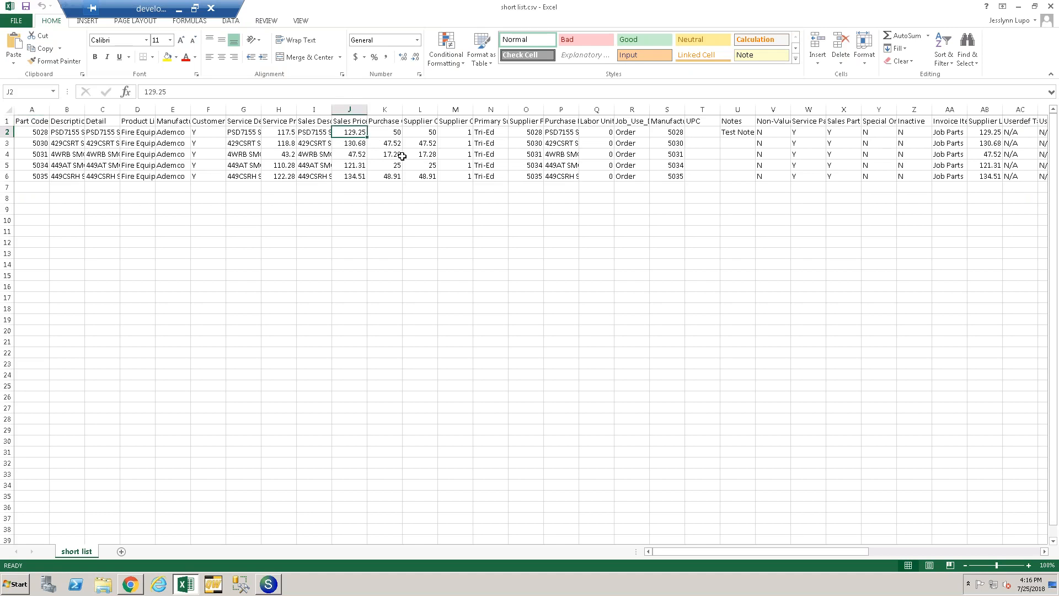
pyautogui.write('1')
pyautogui.write('130')
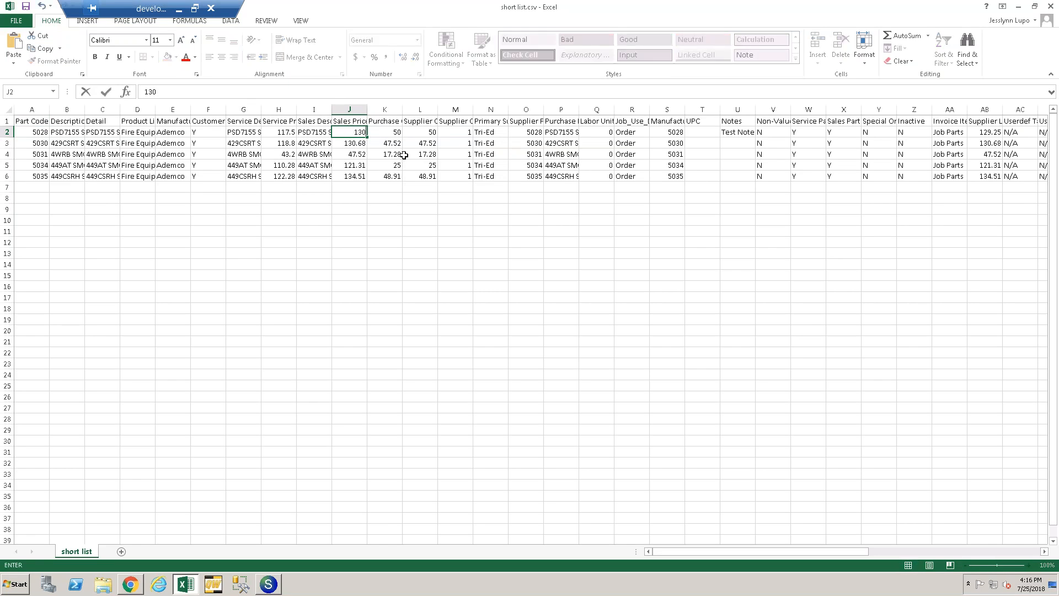
pyautogui.click(282, 131)
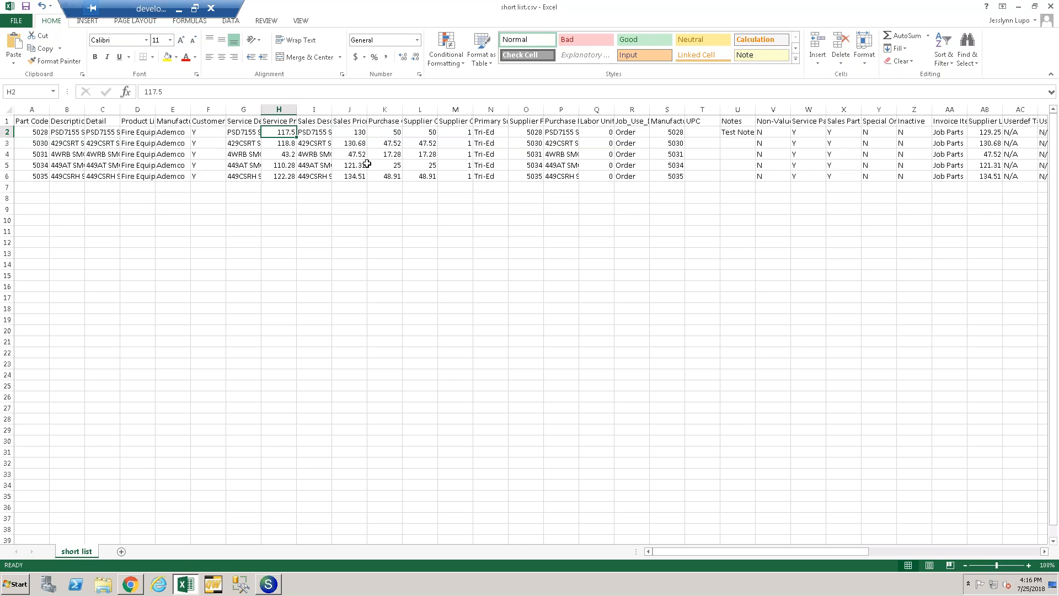
pyautogui.write('120')
pyautogui.press('Tab')
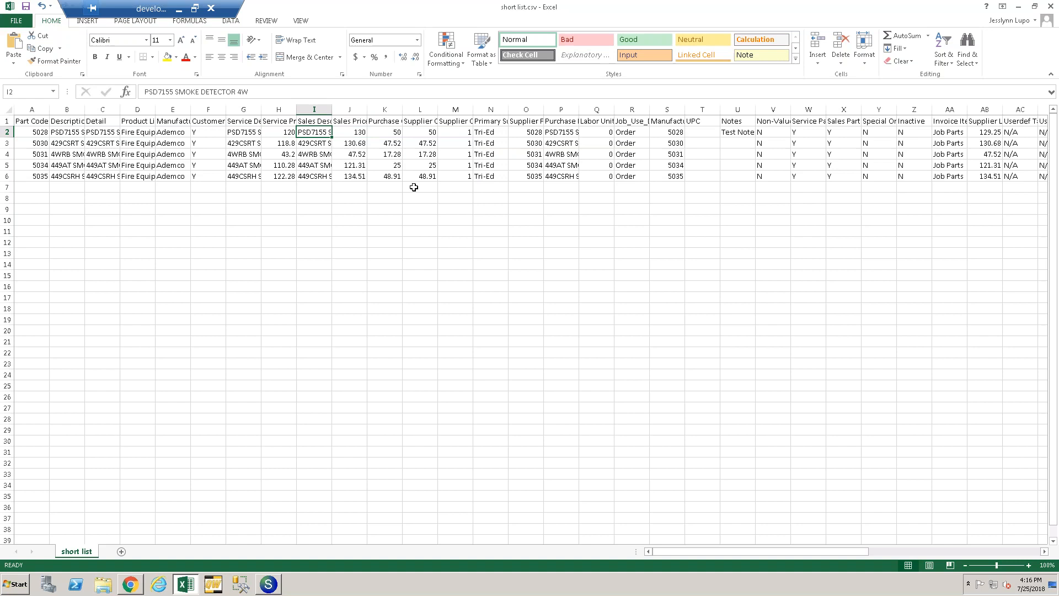
pyautogui.click(456, 155)
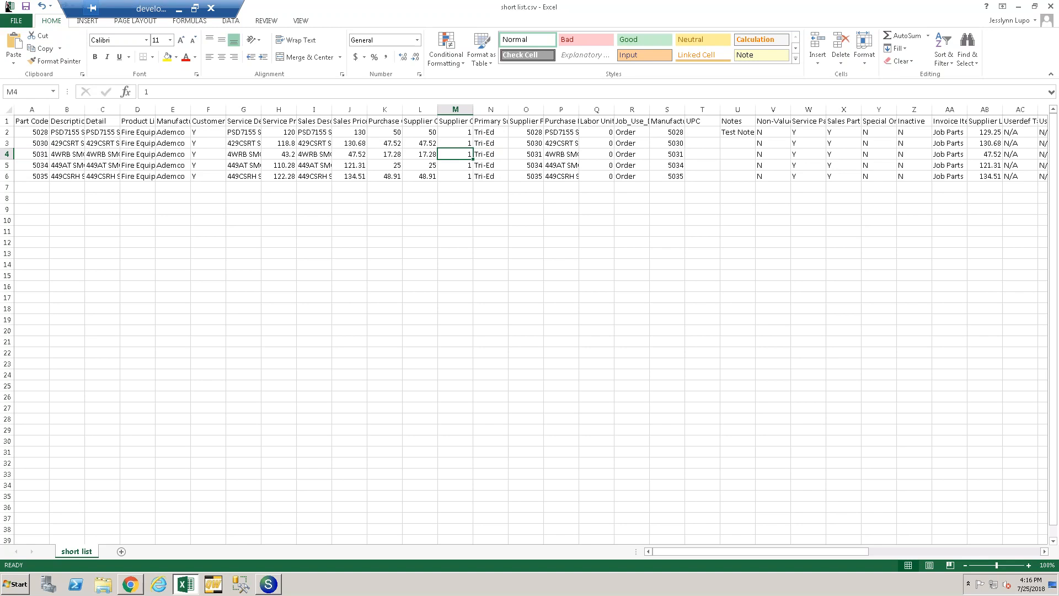
# - Save short list.csv, keeping the CSV format, and close Excel
pyautogui.click(25, 6)
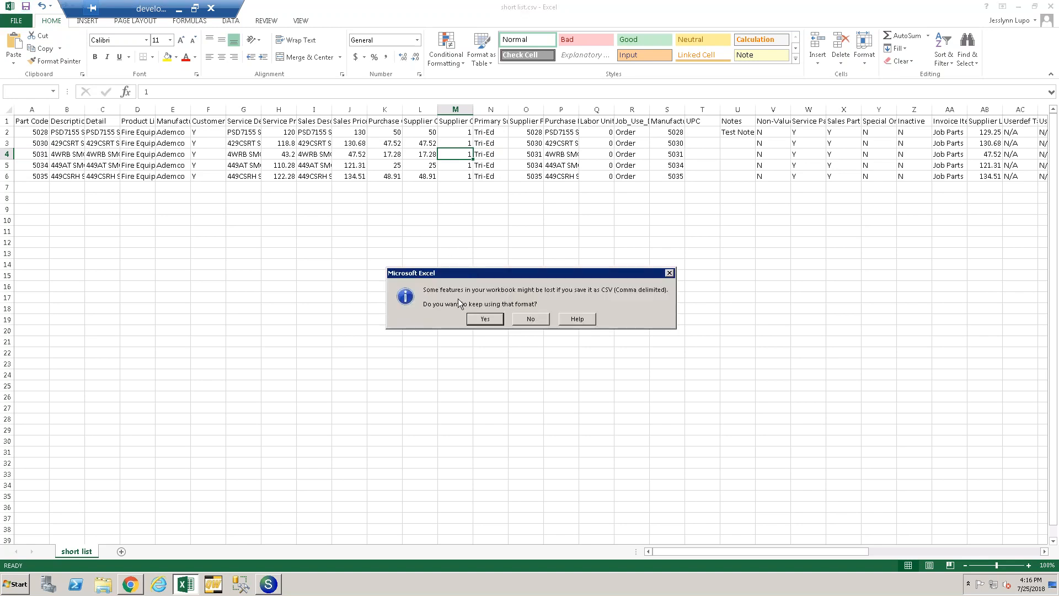
pyautogui.click(486, 319)
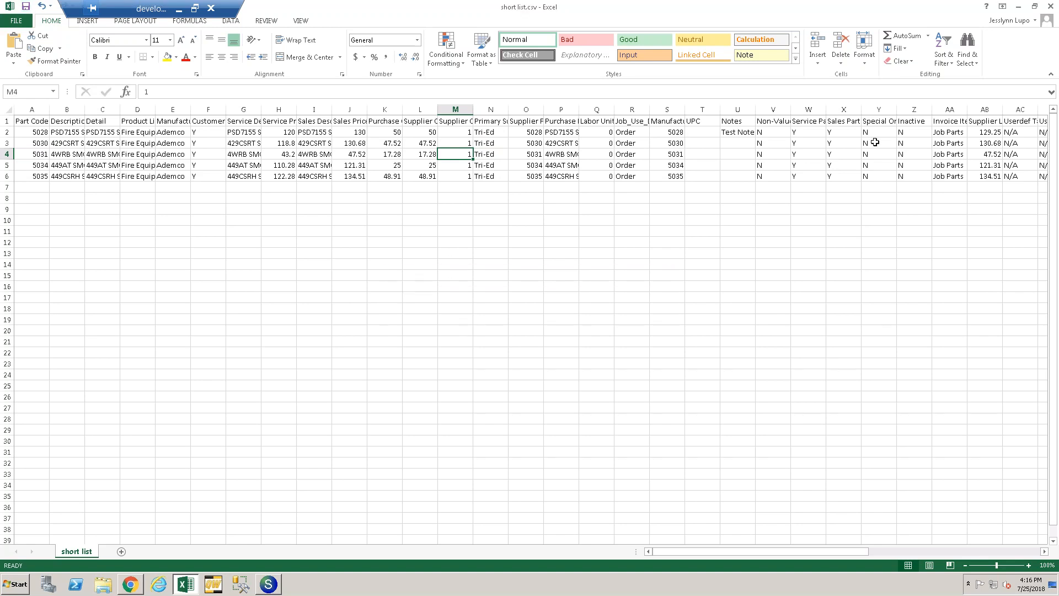
pyautogui.click(1051, 6)
pyautogui.click(528, 303)
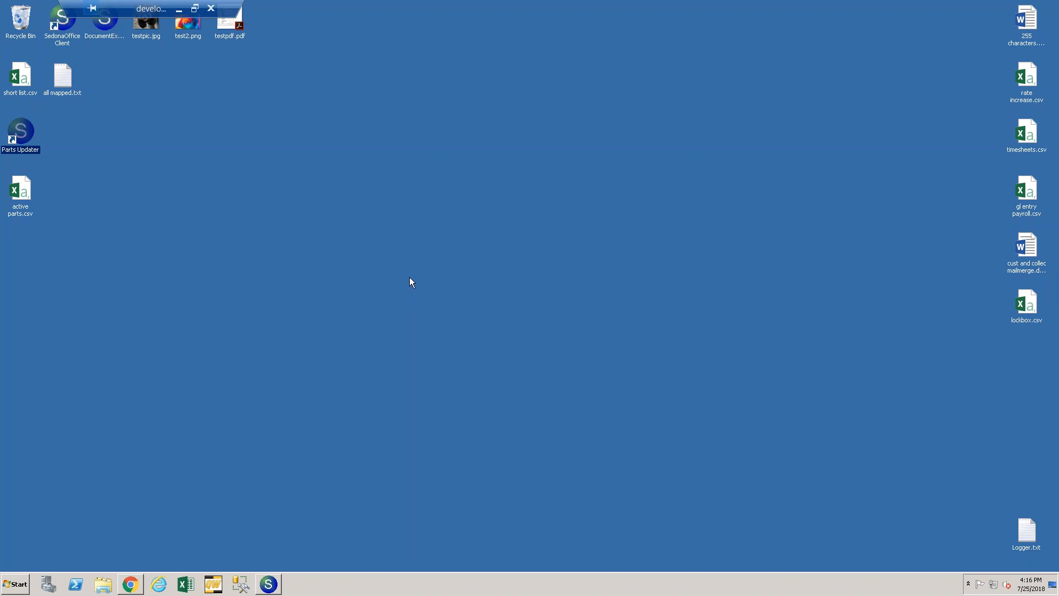
# - Relaunch the Parts Updater, accept its terms, choose the SedonaSecurity database, and load short list.csv as the source file
pyautogui.doubleClick(20, 133)
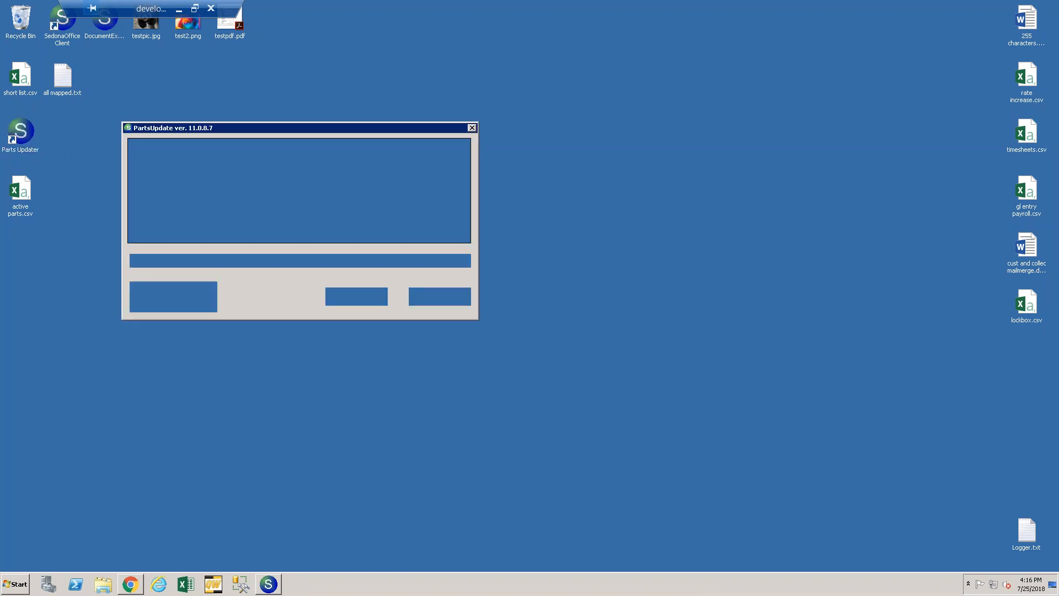
pyautogui.click(270, 263)
pyautogui.click(357, 297)
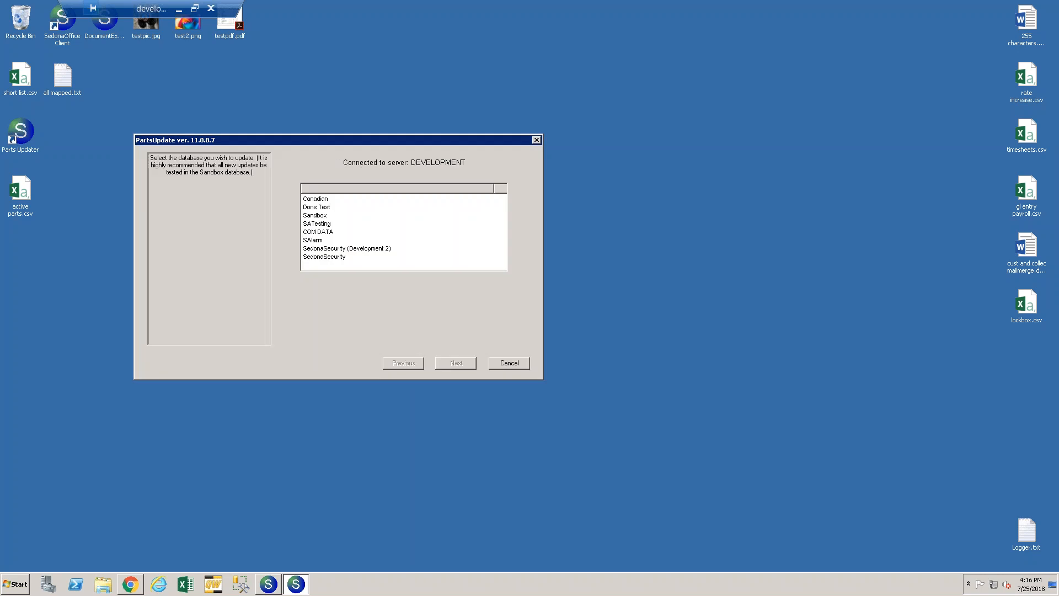
pyautogui.click(326, 258)
pyautogui.click(452, 364)
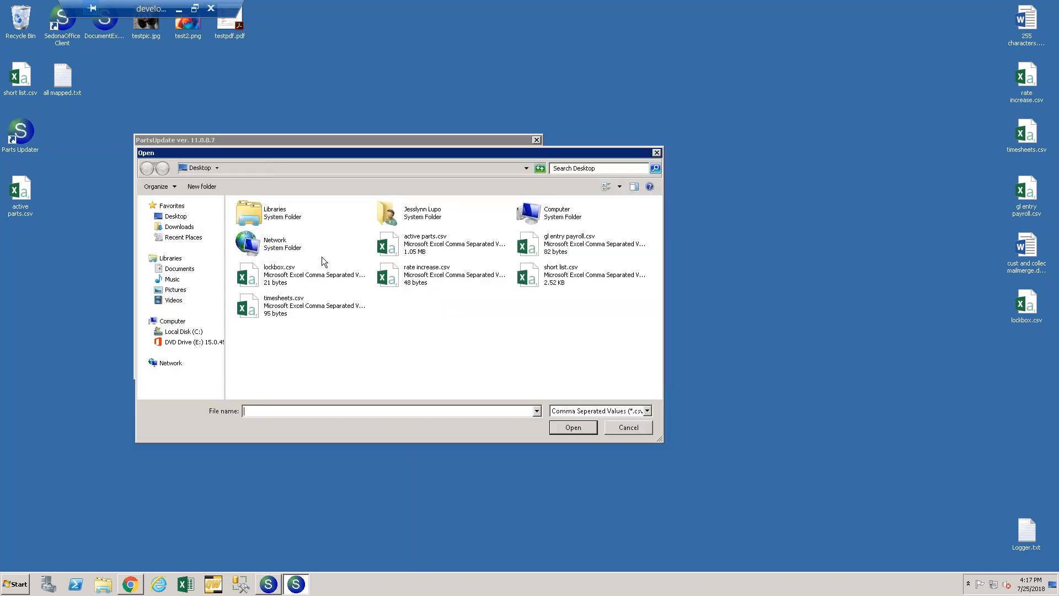
pyautogui.doubleClick(568, 272)
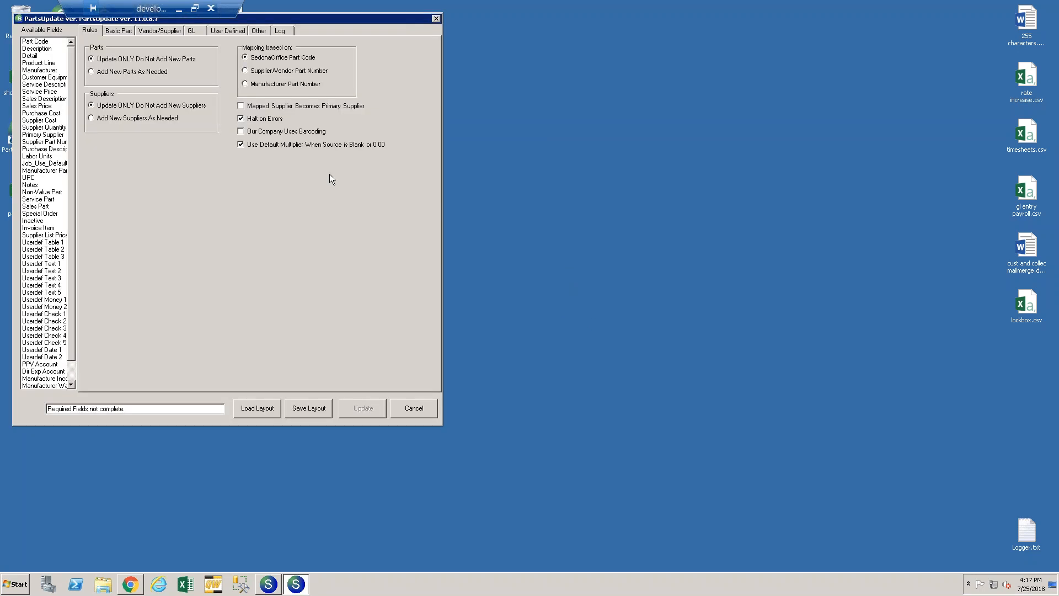
# - Map the Basic Part fields Part Code, Service Price and Sales Price to the source fields of the same names
pyautogui.click(132, 31)
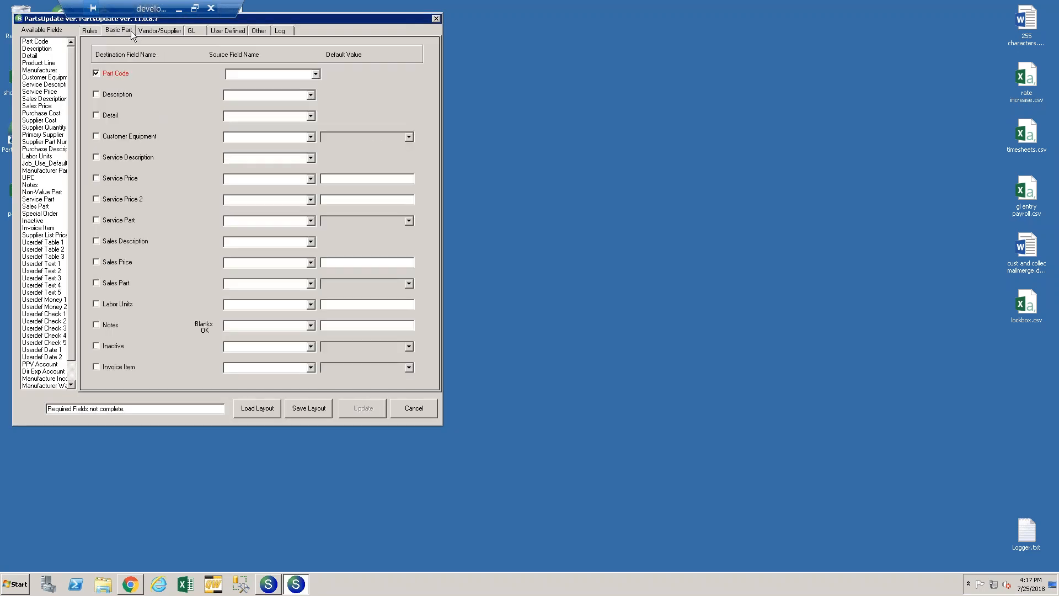
pyautogui.click(303, 74)
pyautogui.click(262, 86)
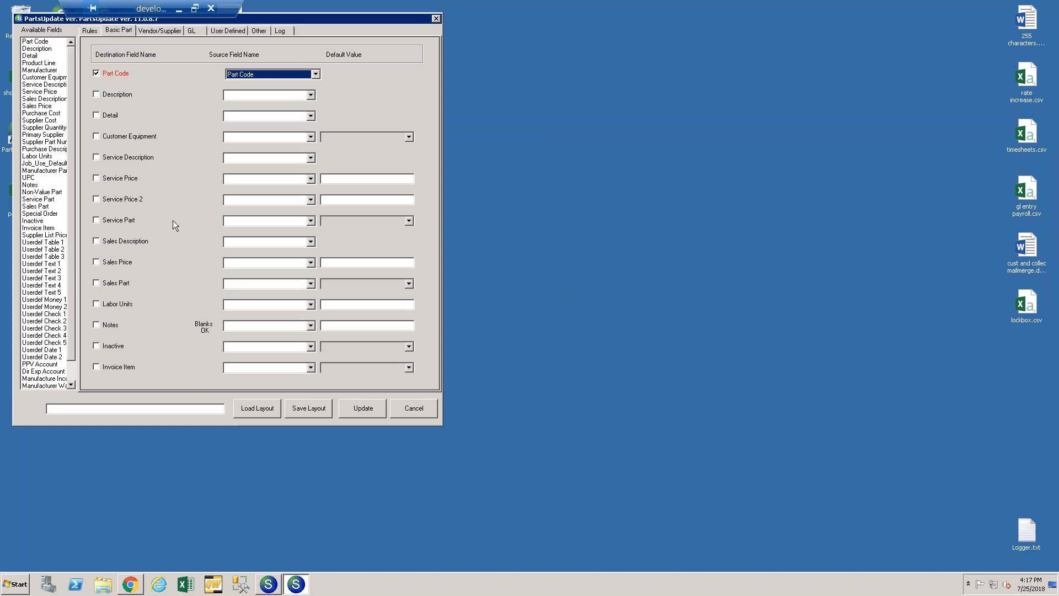
pyautogui.click(312, 179)
pyautogui.scroll(-1, 300, 214)
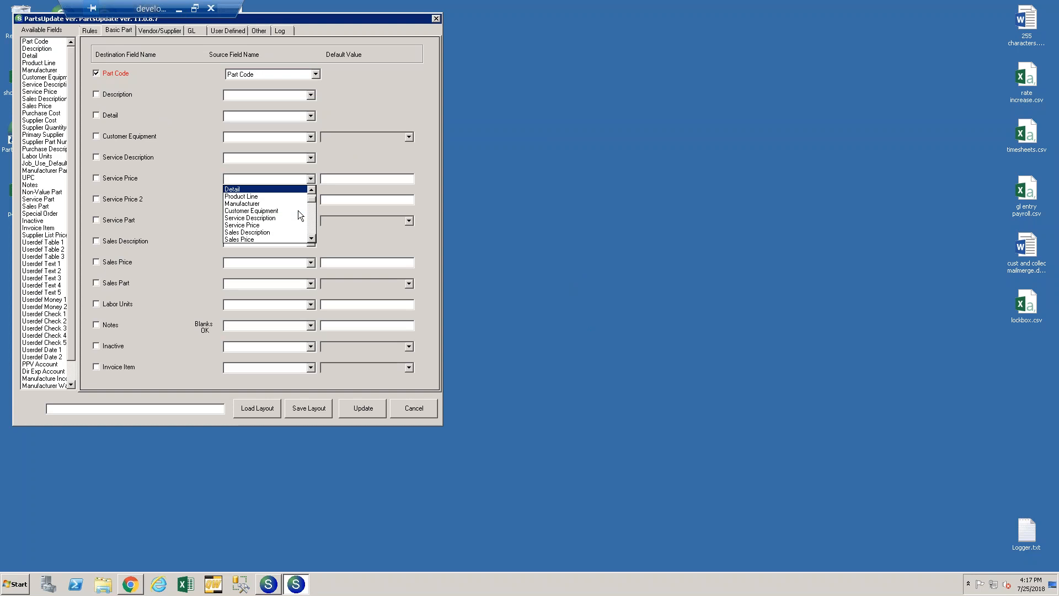
pyautogui.click(256, 225)
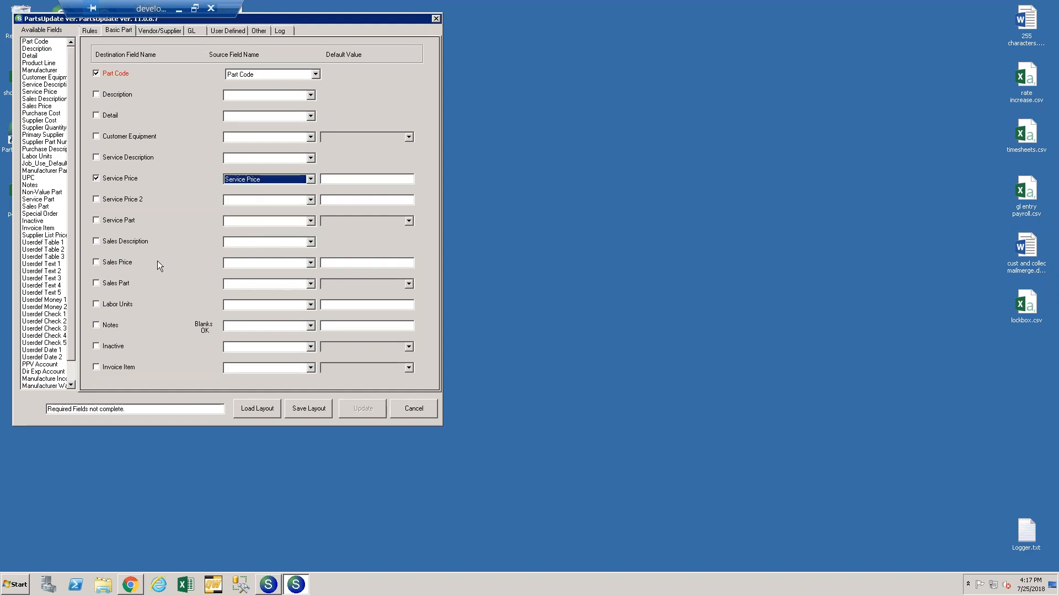
pyautogui.click(313, 263)
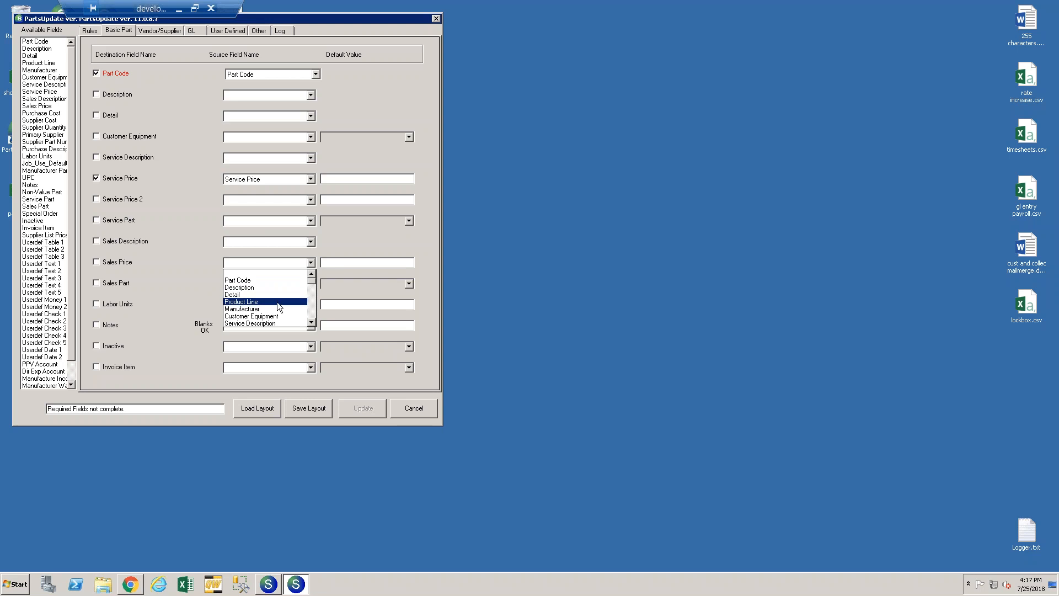
pyautogui.scroll(-1, 277, 303)
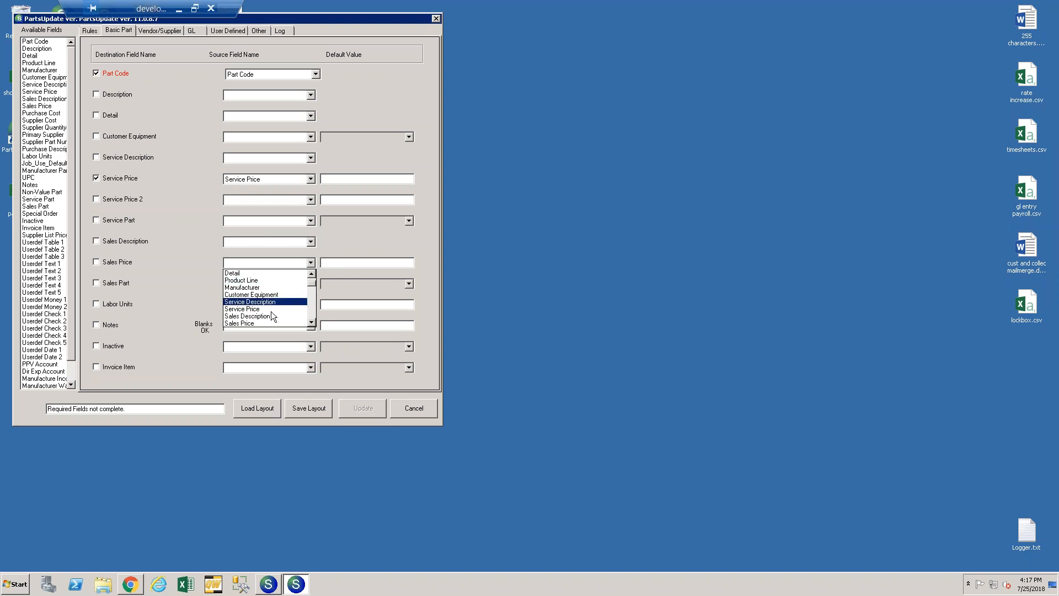
pyautogui.click(266, 323)
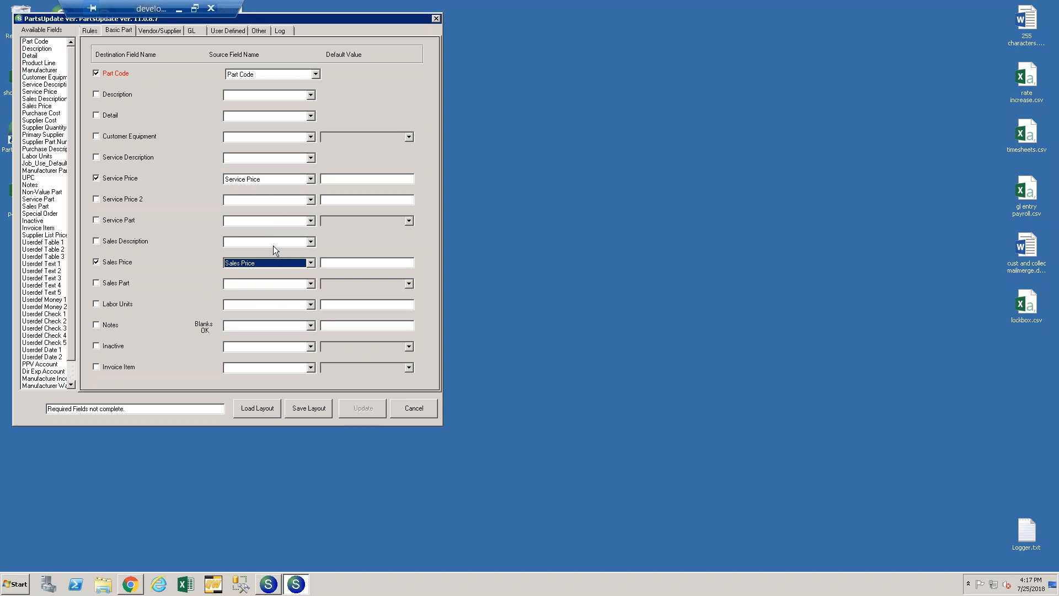
# - Map the required Purchase Cost among the Vendor/Supplier fields to the Purchase Cost source field
pyautogui.click(152, 30)
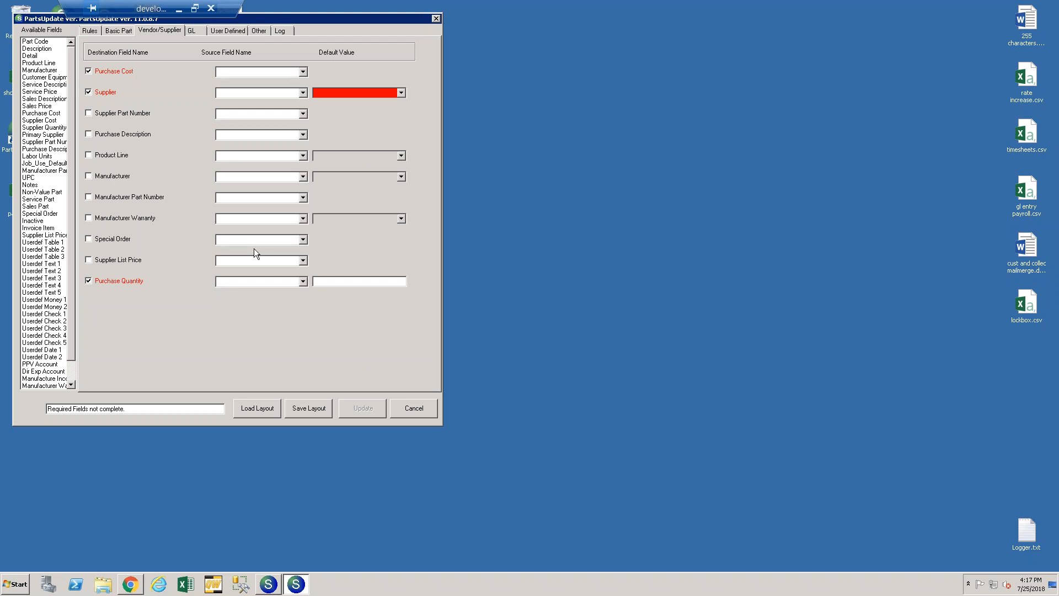
pyautogui.click(303, 72)
pyautogui.scroll(-4, 270, 118)
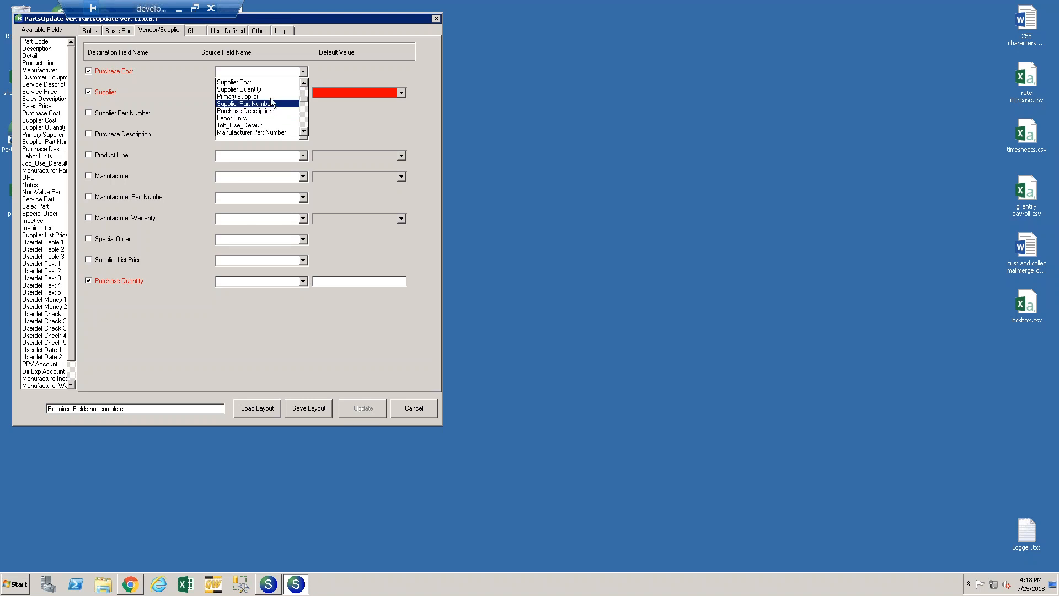
pyautogui.scroll(1, 270, 93)
pyautogui.click(305, 82)
pyautogui.click(305, 82)
pyautogui.click(306, 82)
pyautogui.click(259, 118)
# - Map the required Supplier field to the Primary Supplier source field and set its default value to ADI
pyautogui.click(303, 93)
pyautogui.scroll(-3, 279, 142)
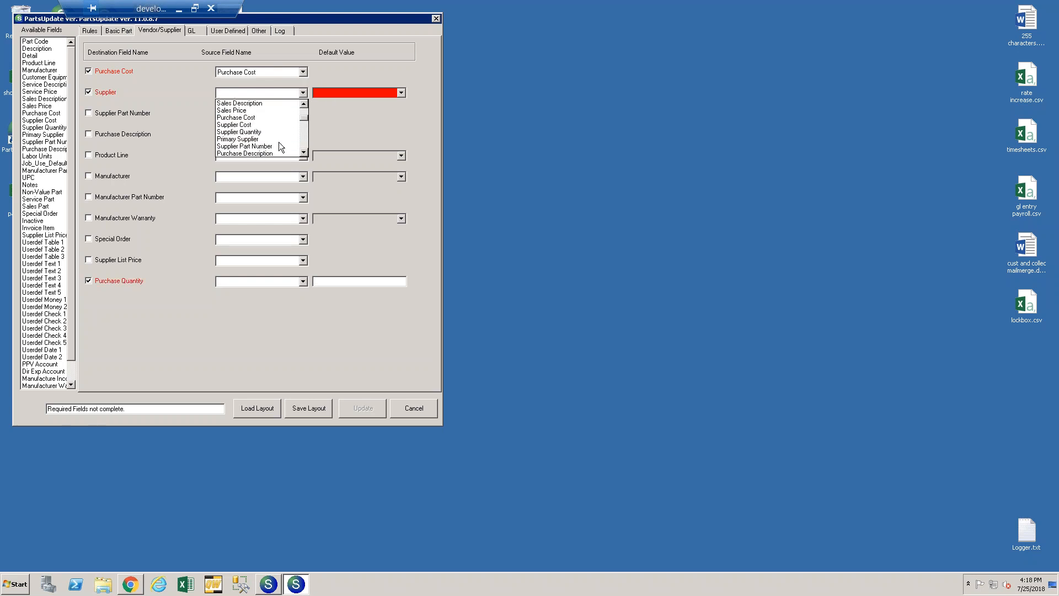
pyautogui.scroll(-1, 280, 143)
pyautogui.click(252, 116)
pyautogui.click(402, 94)
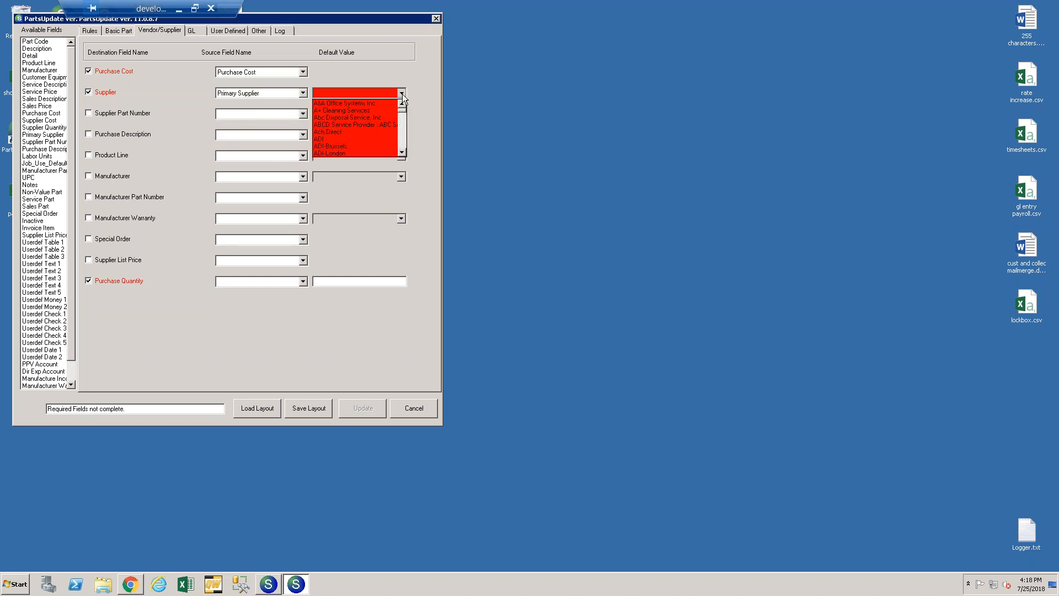
pyautogui.click(326, 139)
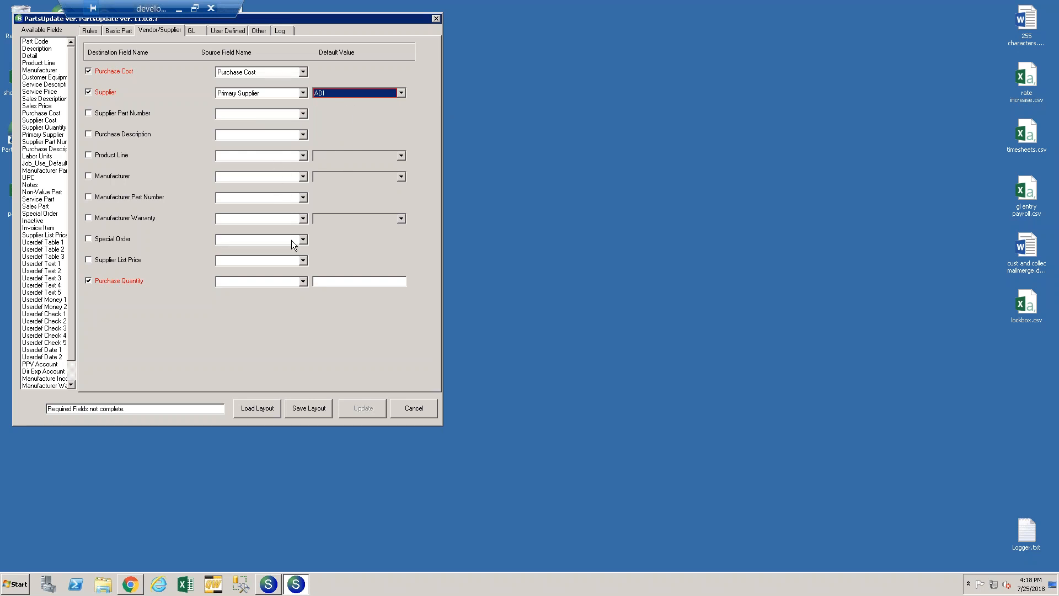
# - Map Purchase Quantity to the Supplier Quantity source field, run the parts update and dismiss its completion notice
pyautogui.click(302, 281)
pyautogui.scroll(-1, 283, 329)
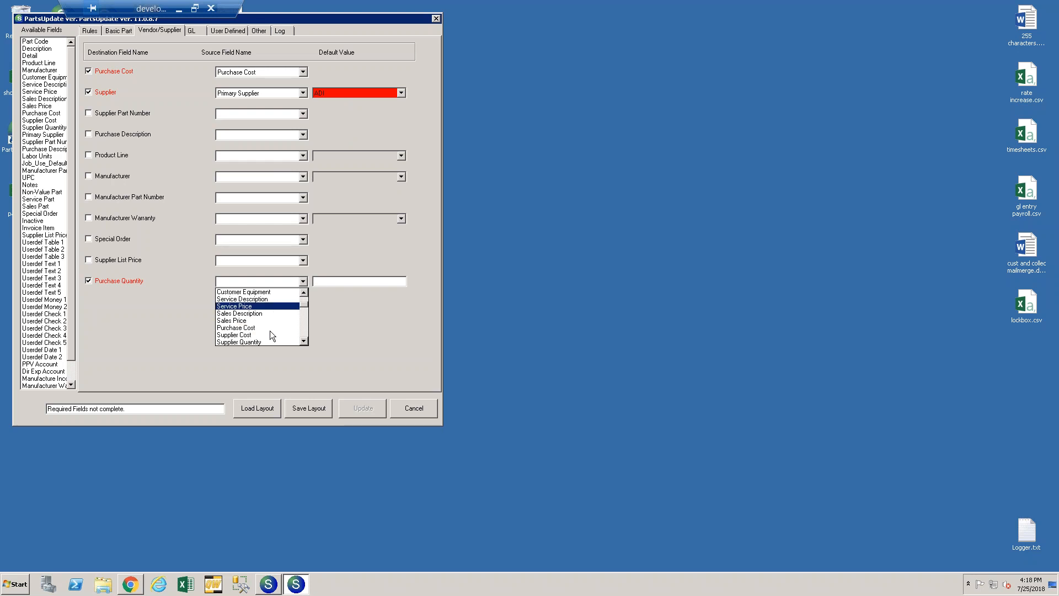
pyautogui.click(258, 341)
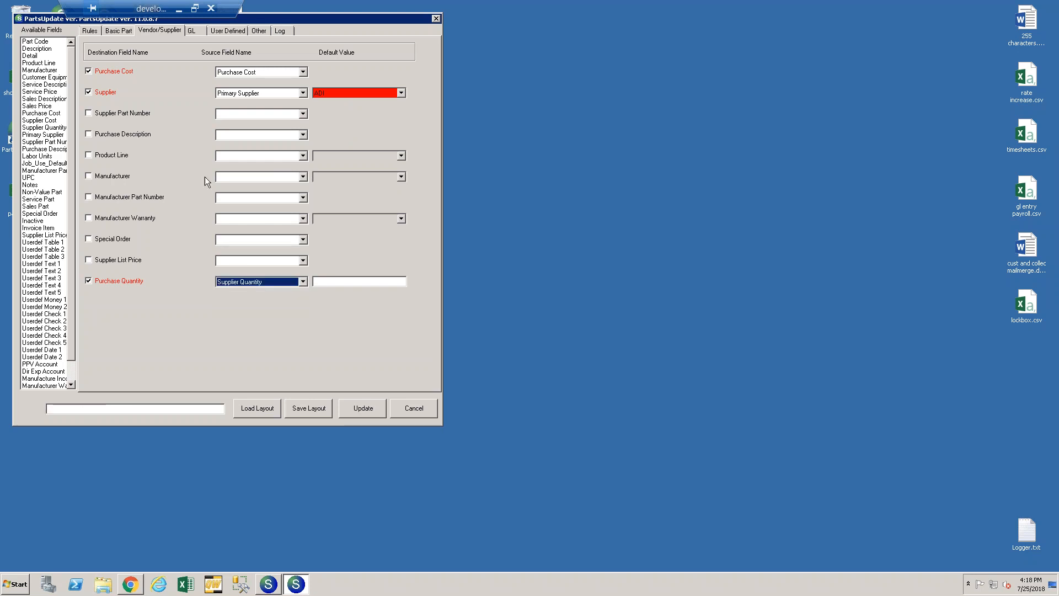
pyautogui.click(360, 407)
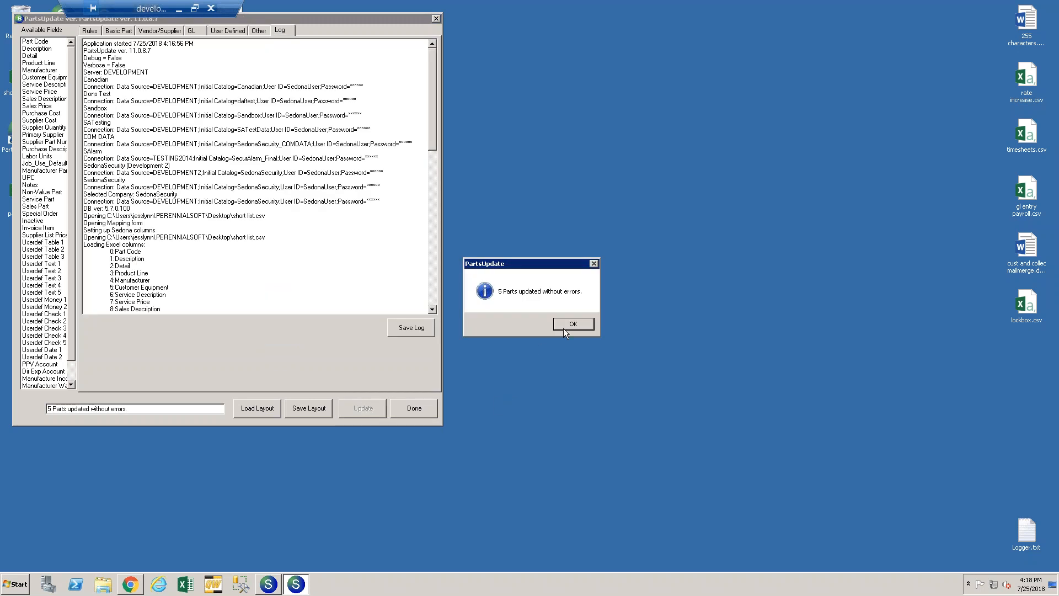
pyautogui.click(572, 324)
# - Examine the update log for the service and sales price changes on part 5028
pyautogui.scroll(-12, 305, 221)
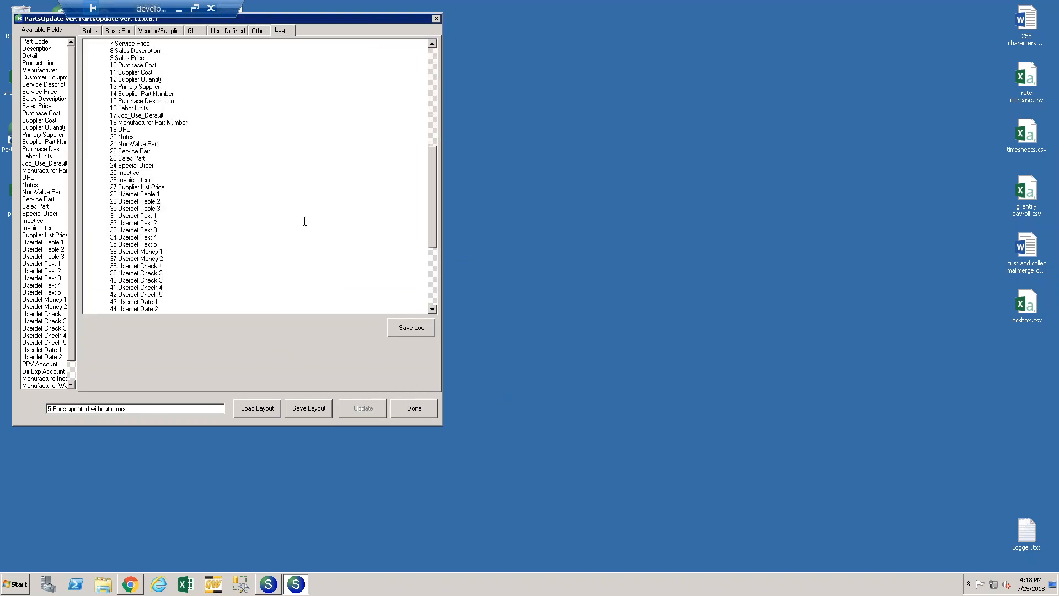
pyautogui.scroll(-7, 304, 222)
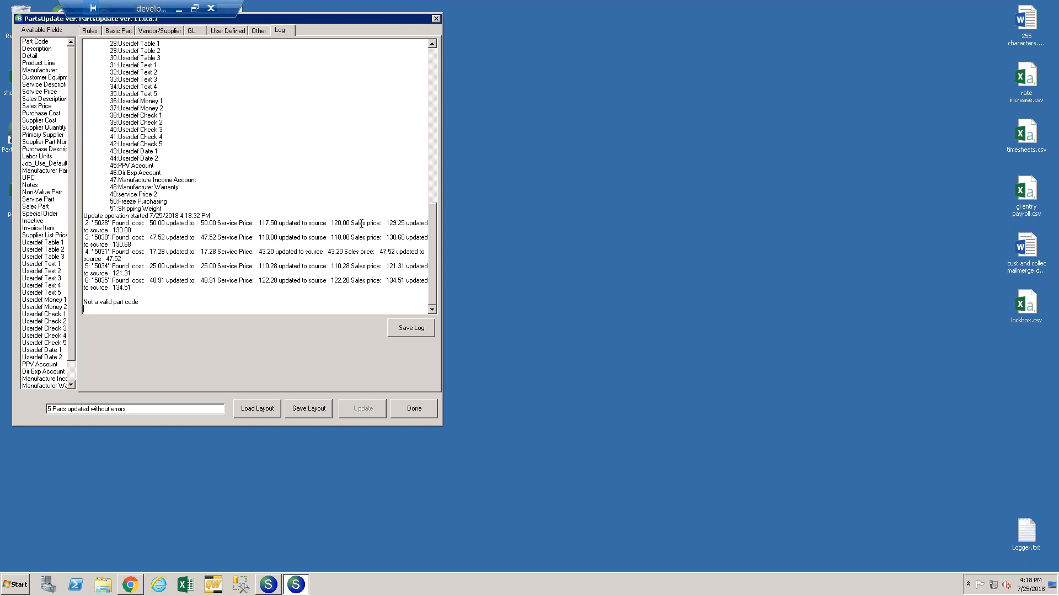
pyautogui.moveTo(350, 224); pyautogui.dragTo(329, 223)
pyautogui.moveTo(149, 234); pyautogui.dragTo(113, 230)
pyautogui.click(116, 230)
# - Switch to SedonaOffice, check part 5028's sales and service prices in its edit form, then close the form and minimize the program
pyautogui.click(274, 583)
pyautogui.rightClick(198, 57)
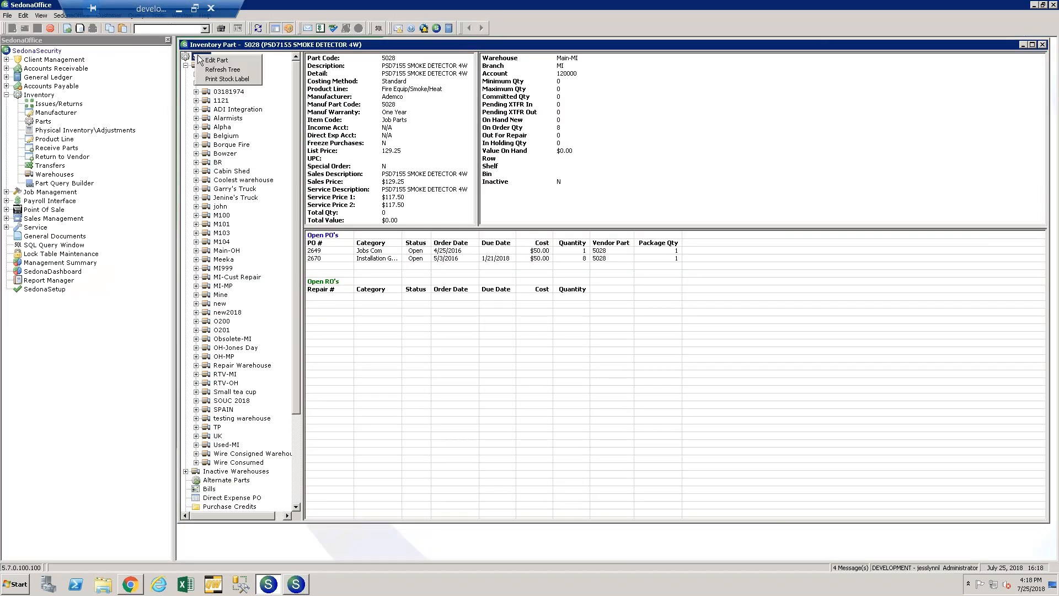
pyautogui.click(221, 60)
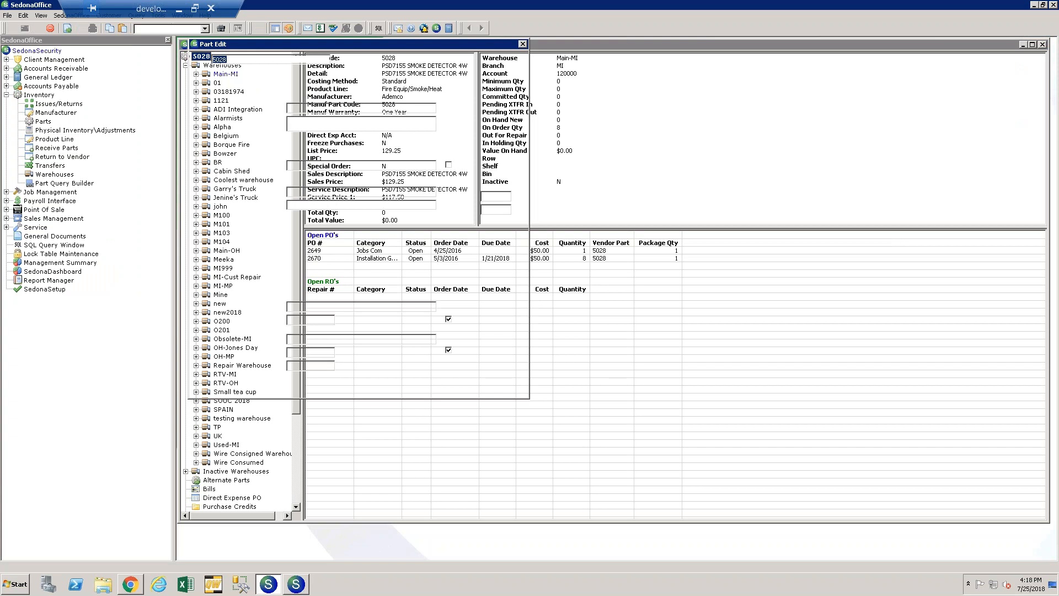
pyautogui.click(300, 320)
pyautogui.press('Tab')
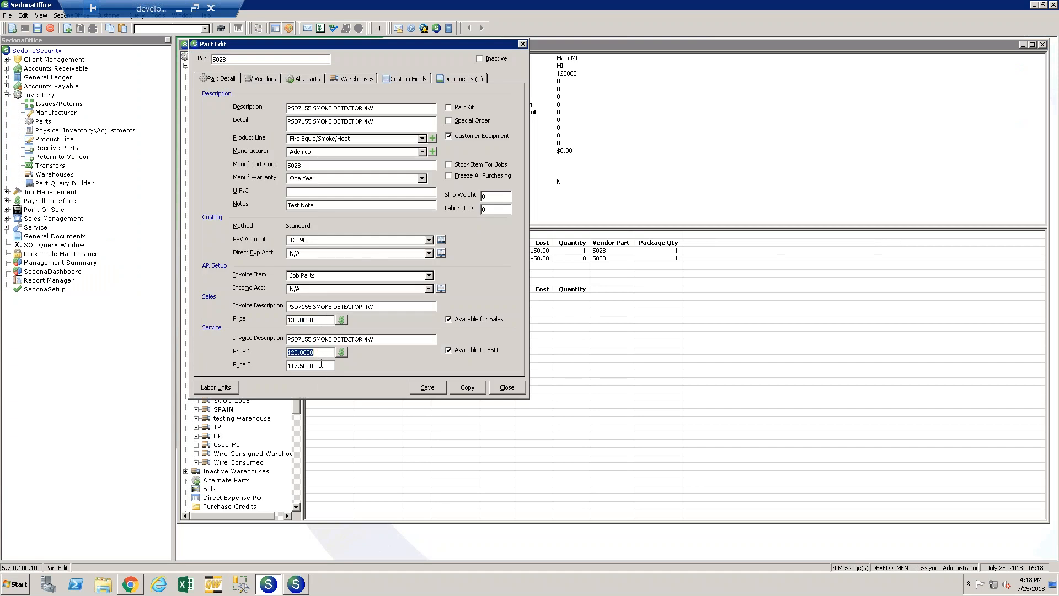
pyautogui.click(325, 366)
pyautogui.click(508, 389)
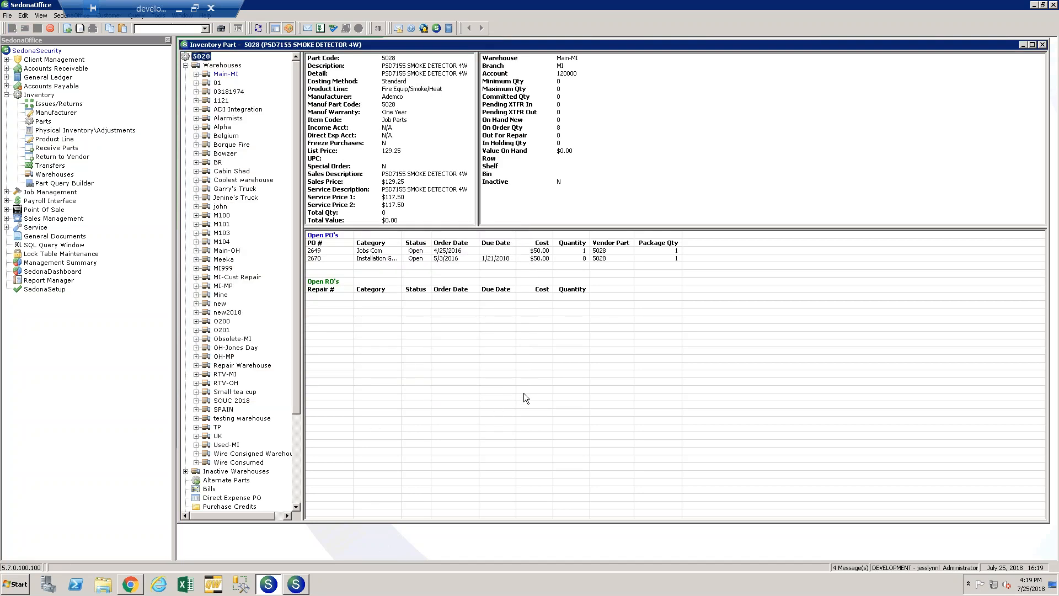
pyautogui.click(1036, 5)
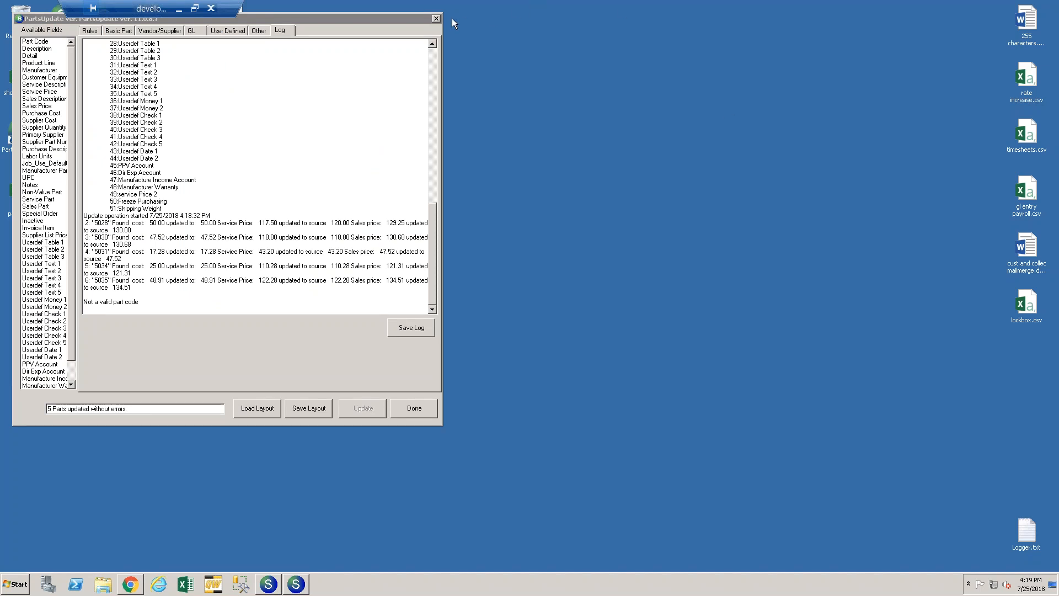
# - Close and relaunch the Parts Updater, accept its terms, choose the SedonaSecurity database and load short list.csv as the source file
pyautogui.click(436, 18)
pyautogui.click(15, 144)
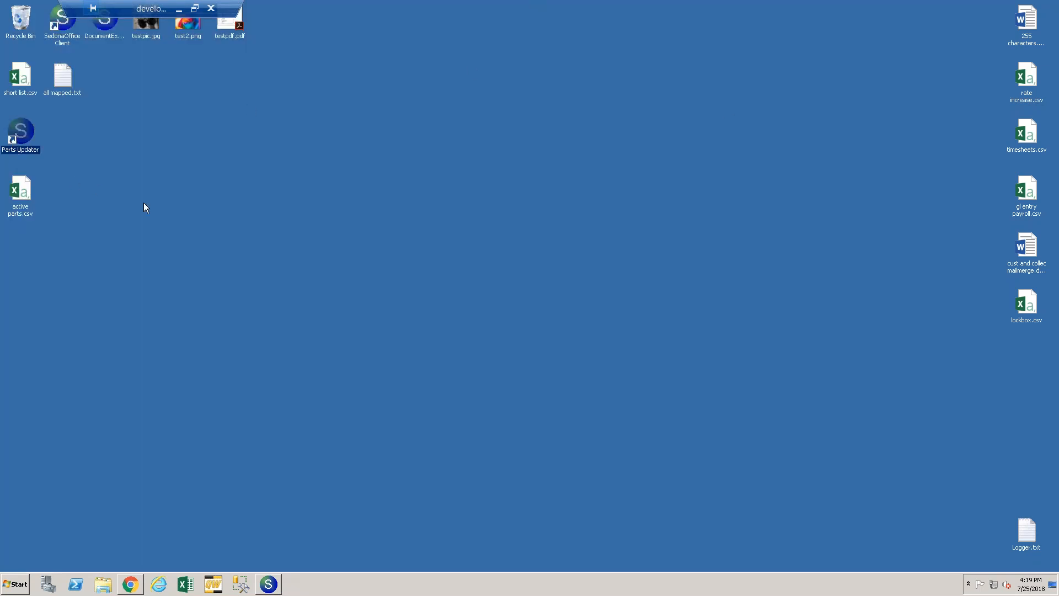
pyautogui.click(209, 175)
pyautogui.click(293, 216)
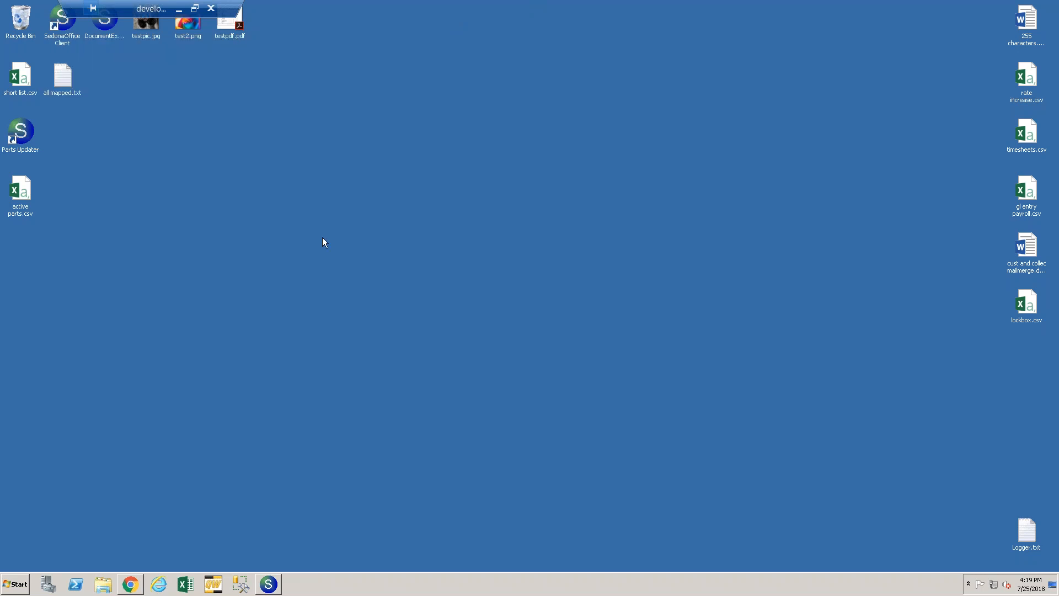
pyautogui.click(261, 174)
pyautogui.click(377, 280)
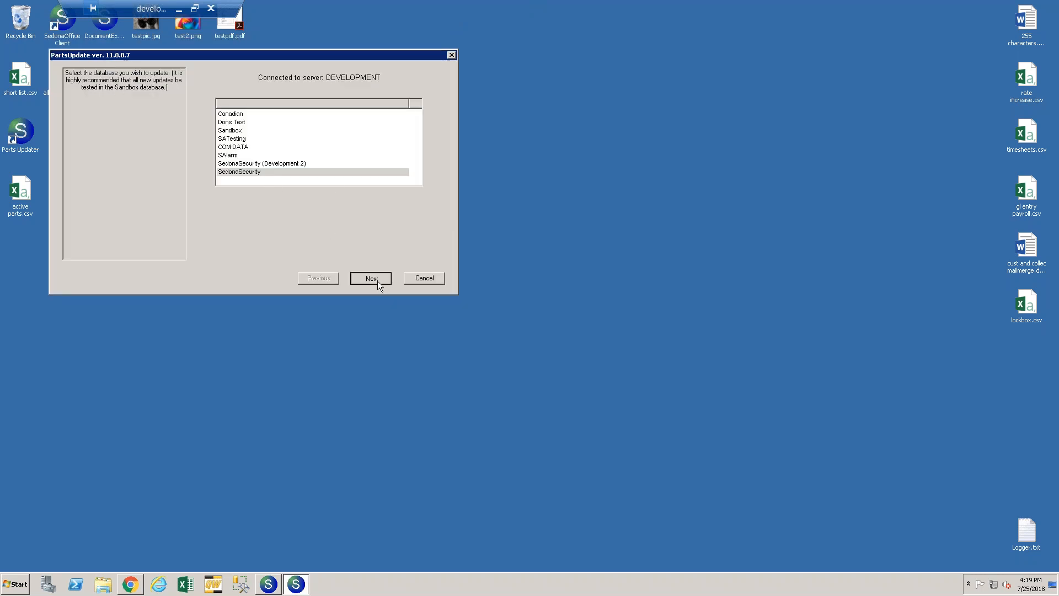
pyautogui.click(373, 281)
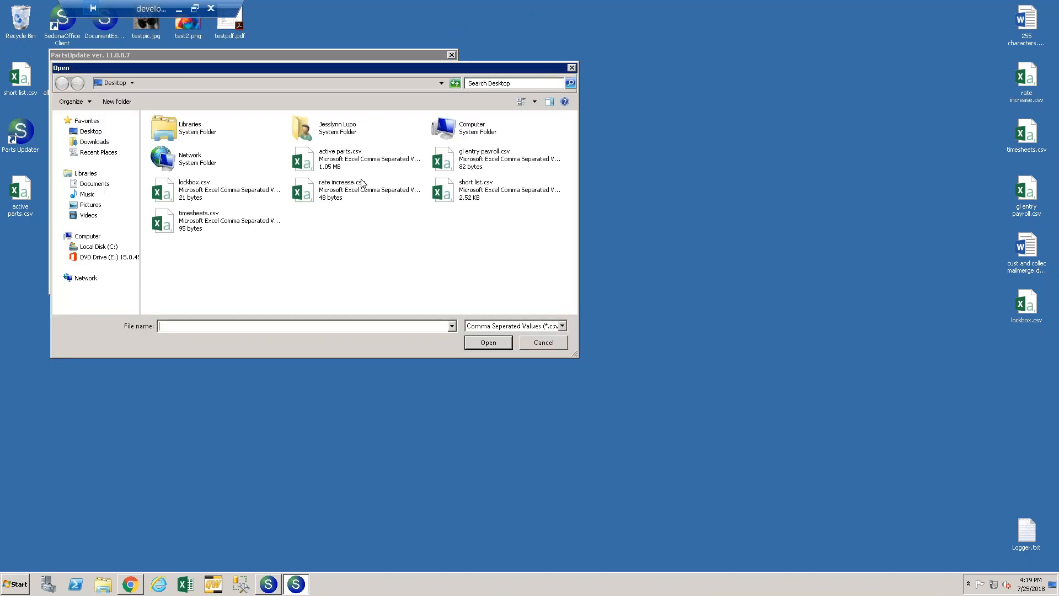
pyautogui.doubleClick(469, 186)
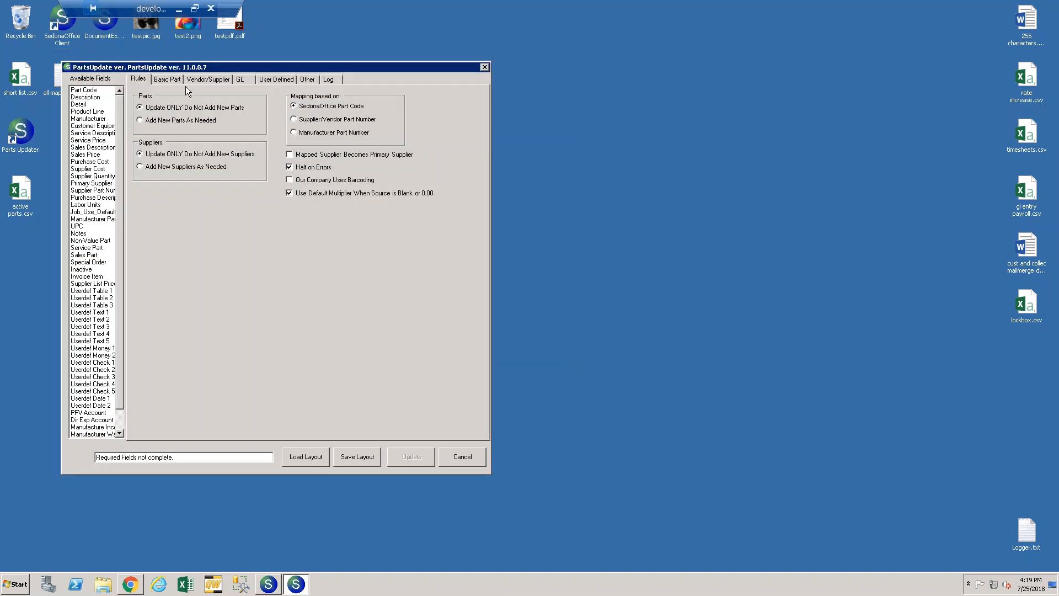
# - Map Part Code to its source field and enter default multipliers of 2 for Service Price and 3 for Sales Price
pyautogui.click(169, 80)
pyautogui.click(364, 122)
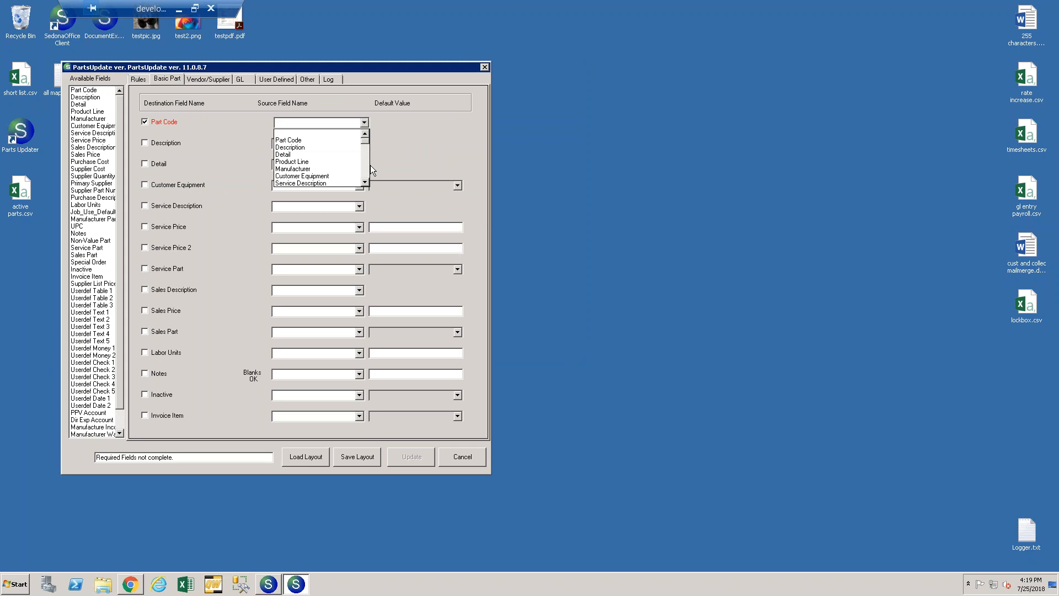
pyautogui.click(332, 140)
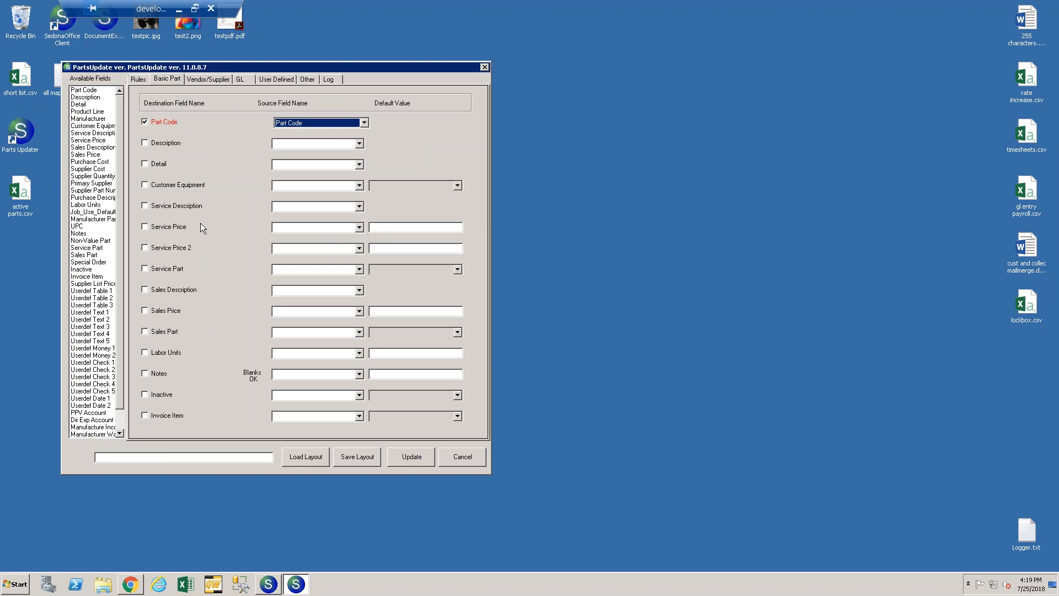
pyautogui.click(383, 229)
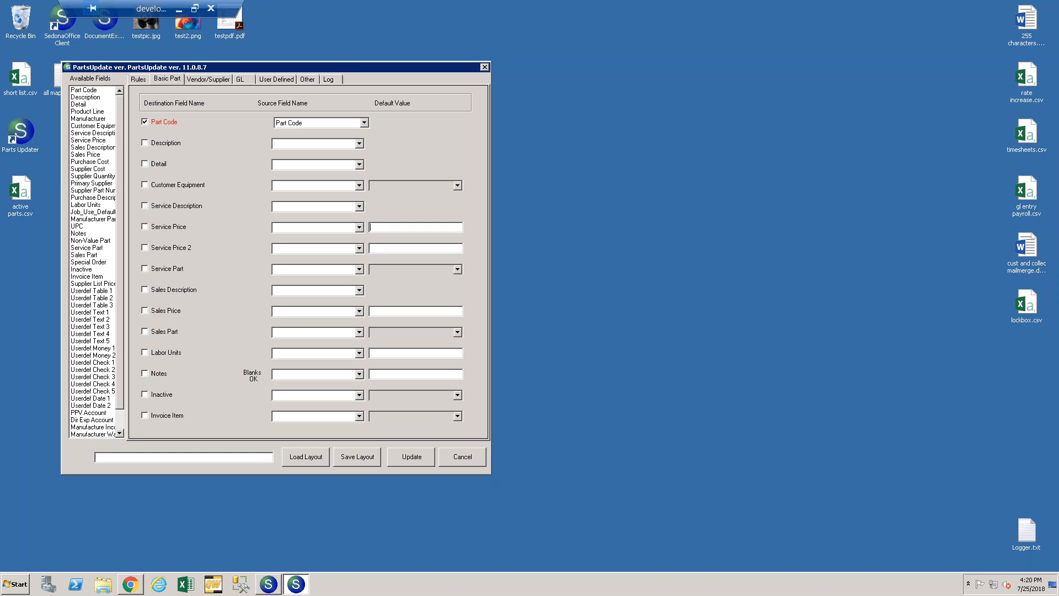
pyautogui.write('2')
pyautogui.write('3')
# - Map the required Purchase Cost among the Vendor/Supplier fields to the Purchase Cost source field
pyautogui.click(204, 80)
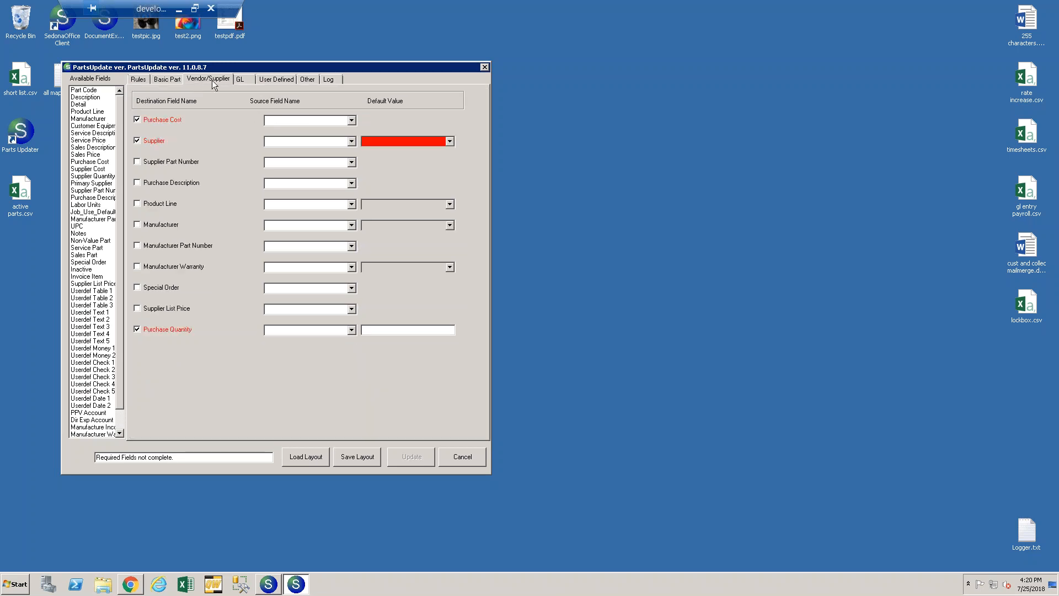
pyautogui.click(352, 120)
pyautogui.scroll(-2, 315, 158)
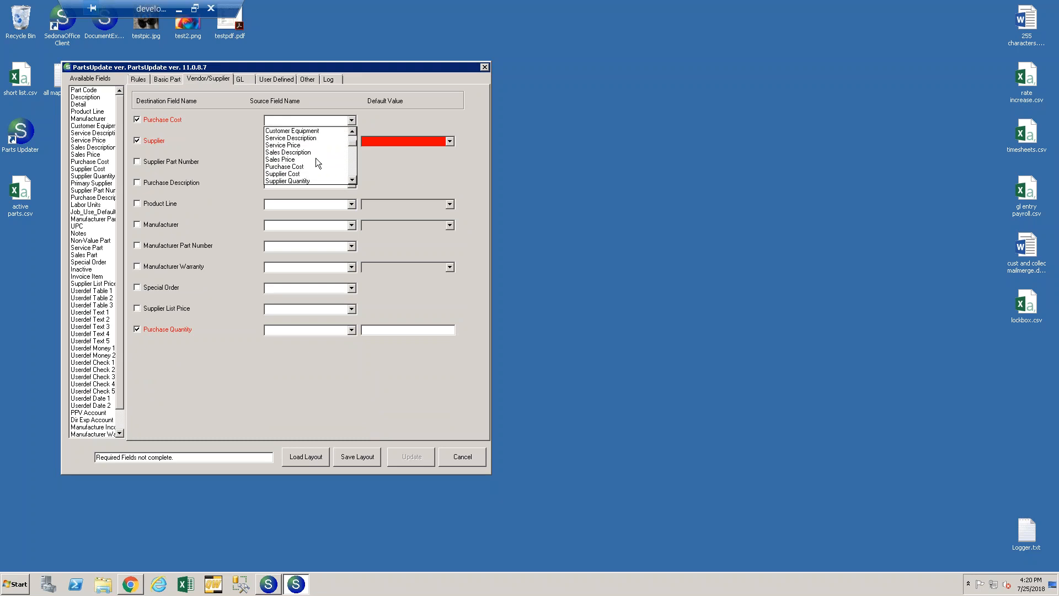
pyautogui.click(295, 167)
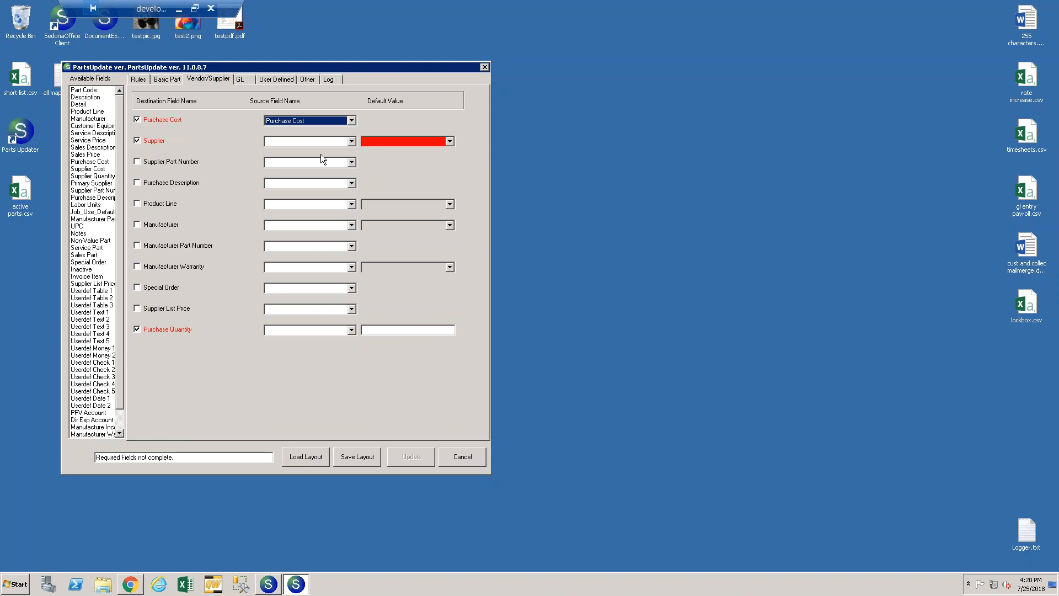
# - Map the required Supplier field to the Primary Supplier source field with ADI as its default value
pyautogui.click(352, 143)
pyautogui.scroll(-2, 324, 169)
pyautogui.scroll(-2, 323, 167)
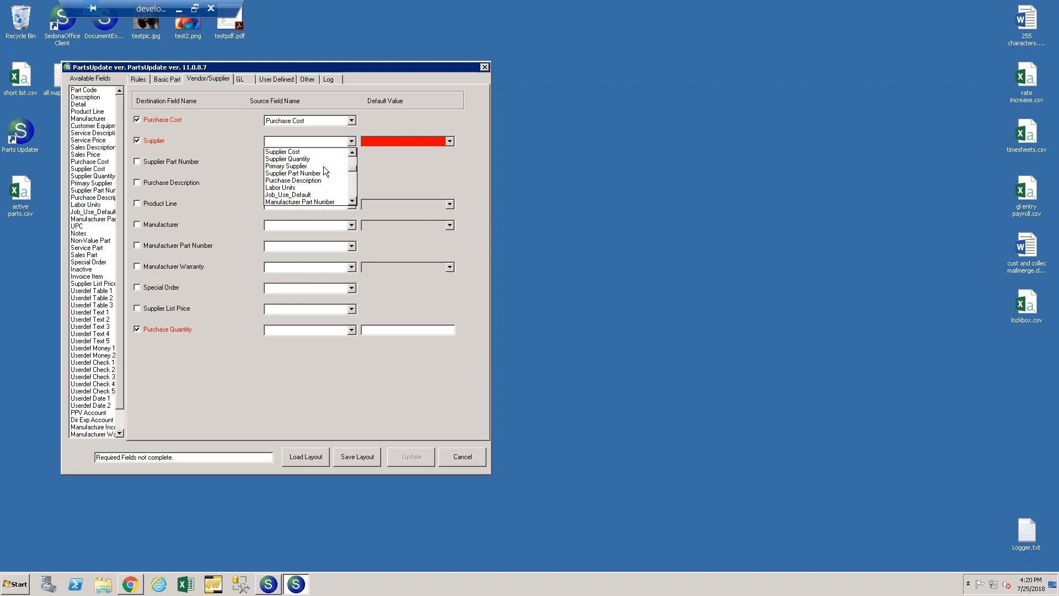
pyautogui.click(323, 167)
pyautogui.click(450, 141)
pyautogui.click(379, 187)
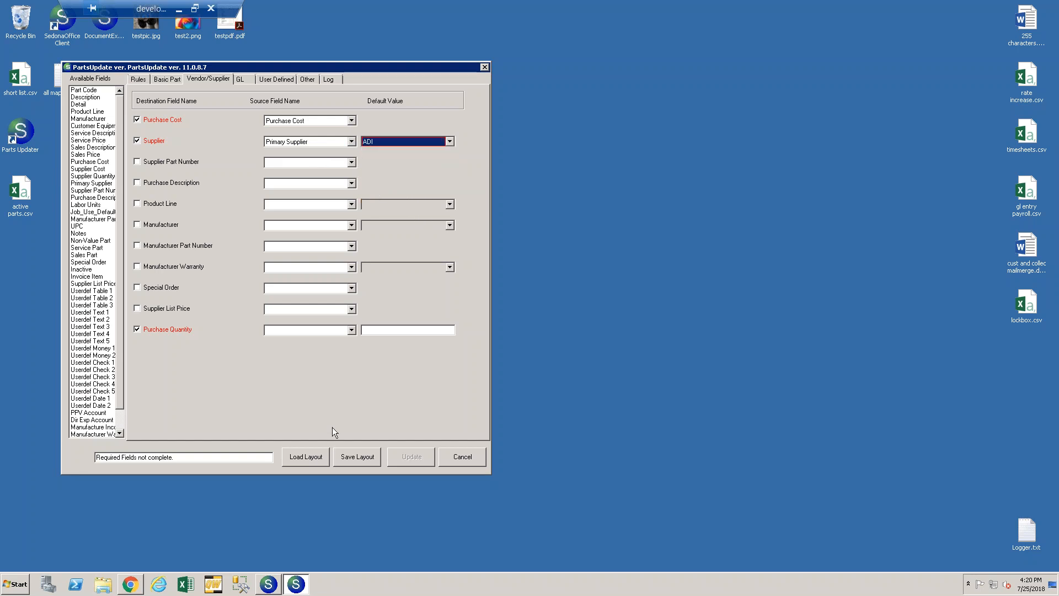
# - Map Purchase Quantity to the Purchase Cost source field, run the parts update and dismiss its completion notice
pyautogui.click(351, 330)
pyautogui.scroll(-2, 306, 370)
pyautogui.scroll(-1, 307, 370)
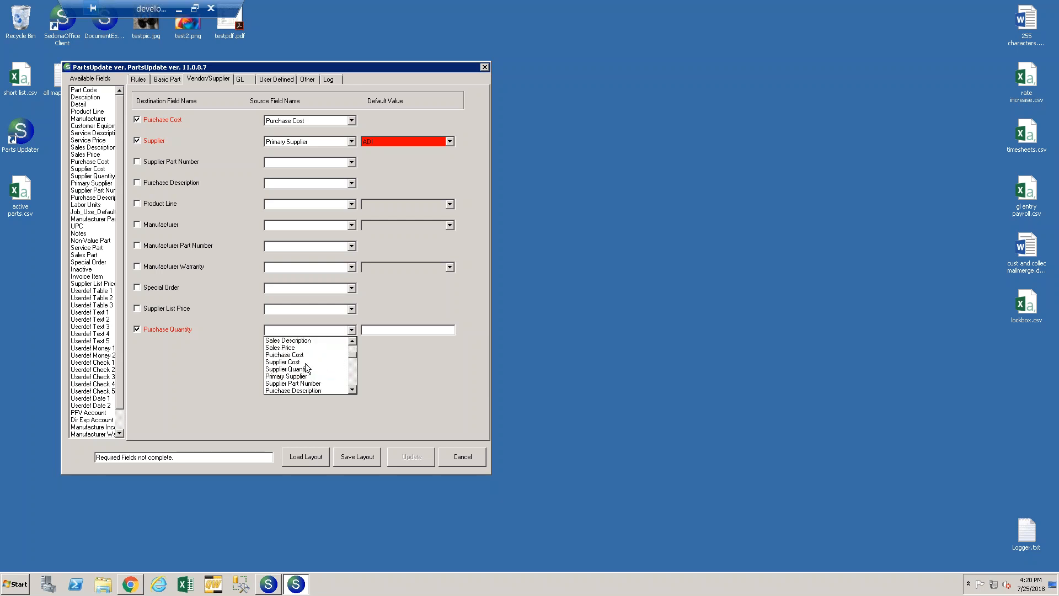
pyautogui.click(312, 355)
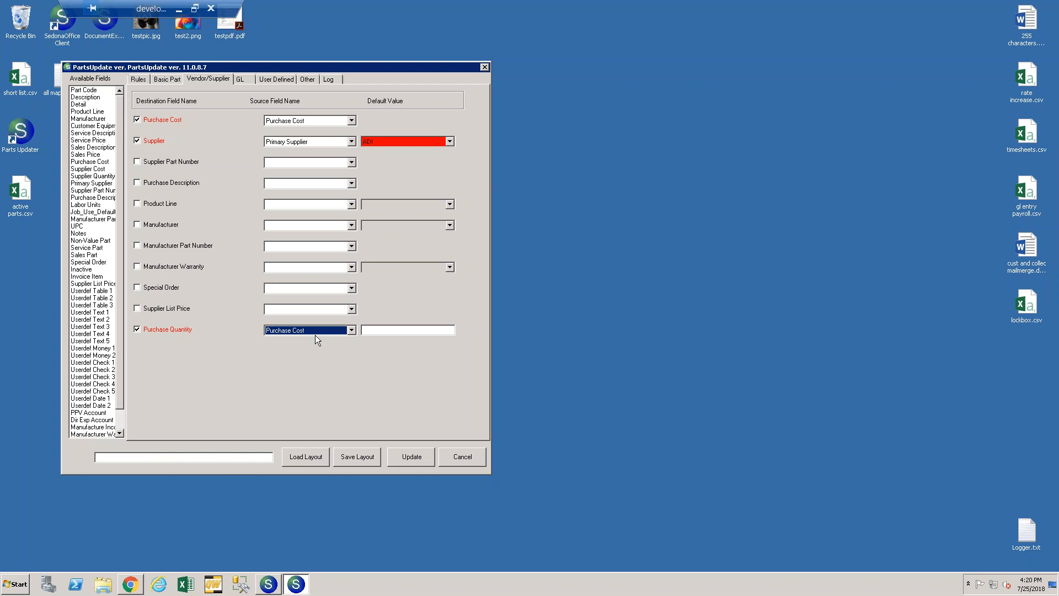
pyautogui.click(423, 460)
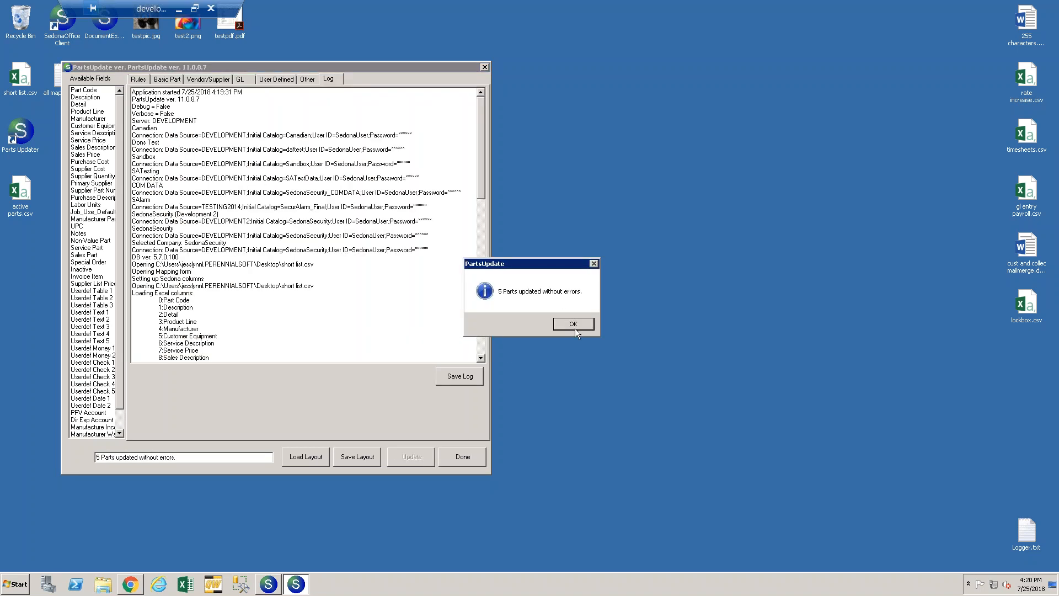
pyautogui.click(573, 324)
# - Examine the update log for part 5028's cost and the service and sales prices calculated from the default multipliers
pyautogui.scroll(-18, 391, 309)
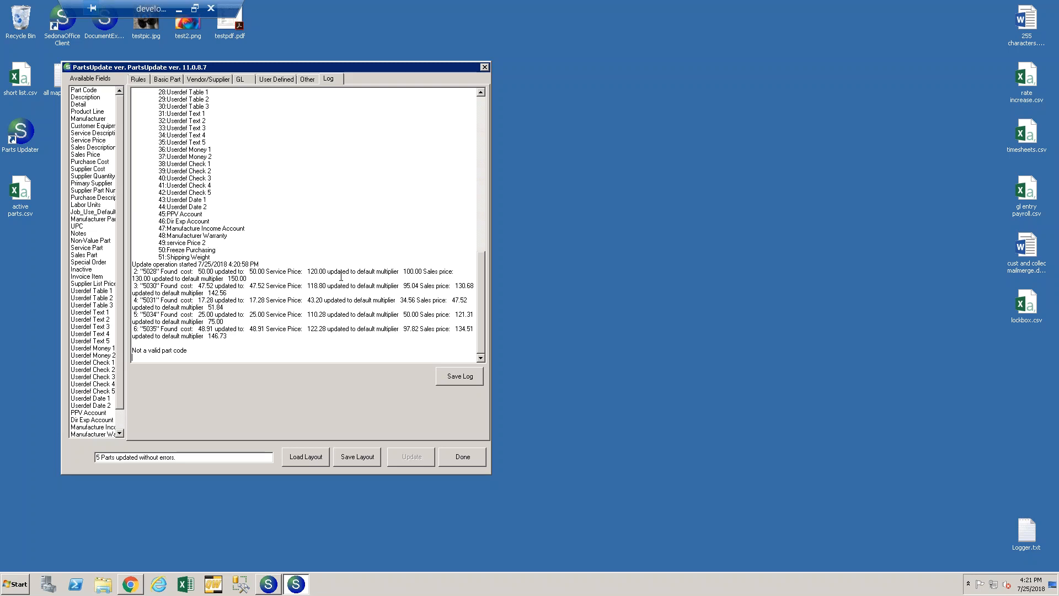
pyautogui.moveTo(403, 271); pyautogui.dragTo(426, 272)
pyautogui.moveTo(197, 272); pyautogui.dragTo(217, 272)
# - Switch to SedonaOffice, open part 5028 for editing, and compare its vendor purchase cost with its sales and service prices
pyautogui.click(279, 586)
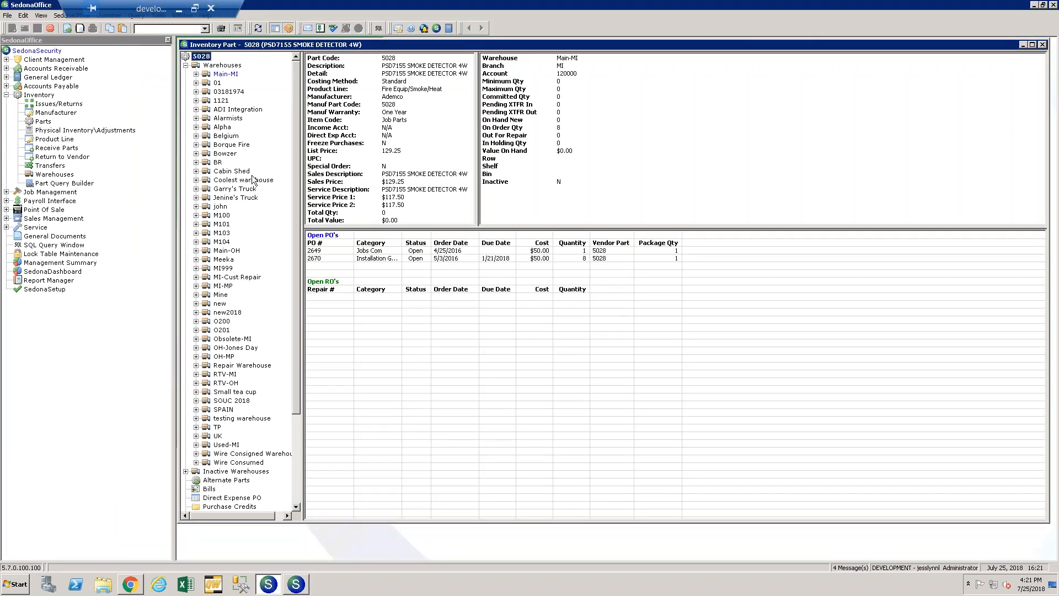
pyautogui.rightClick(192, 57)
pyautogui.click(209, 62)
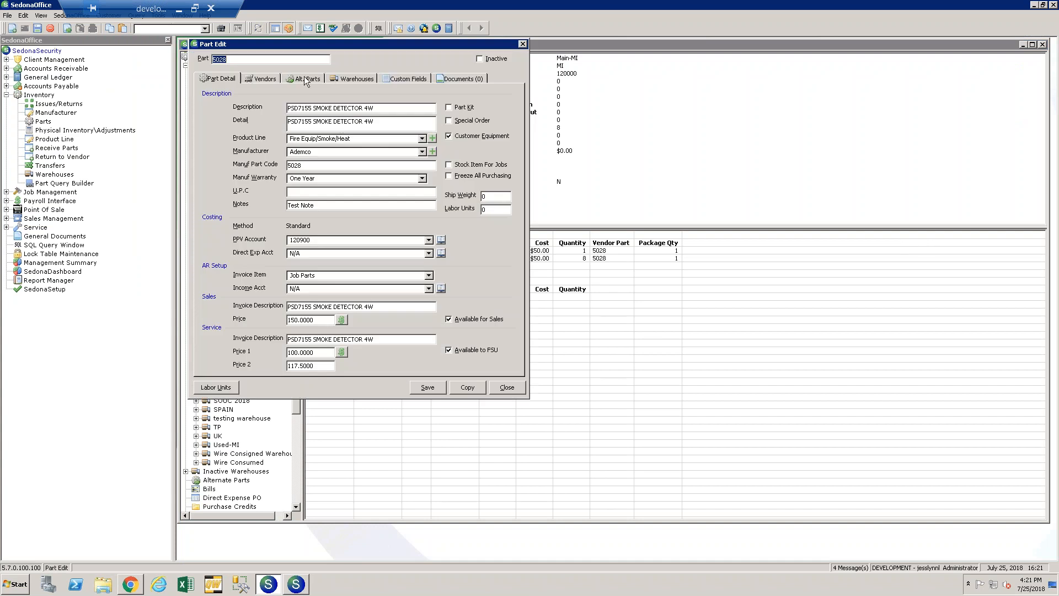
pyautogui.click(275, 79)
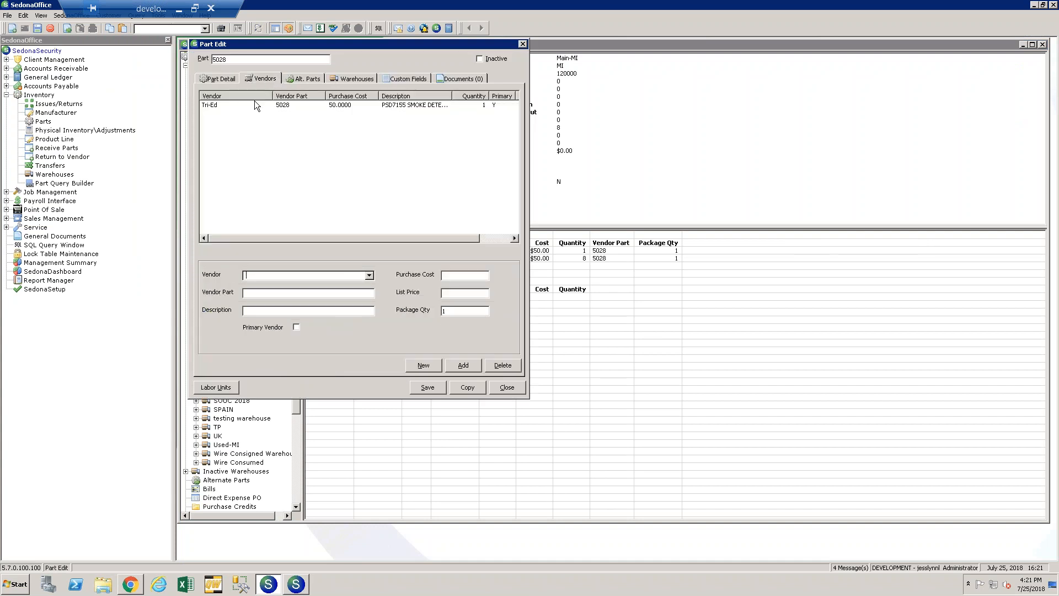
pyautogui.click(334, 106)
pyautogui.click(468, 275)
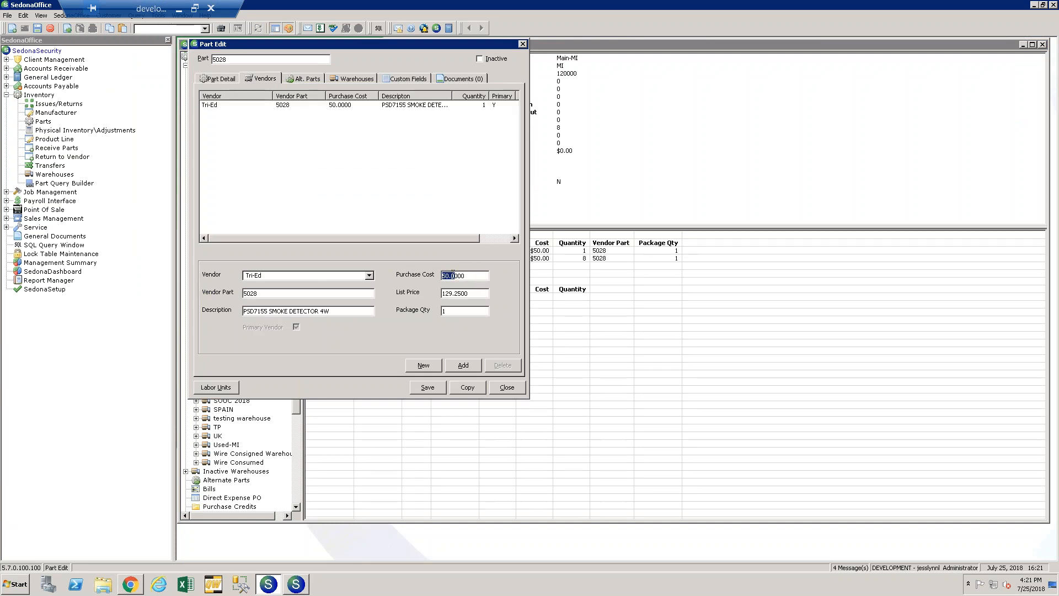
pyautogui.click(220, 79)
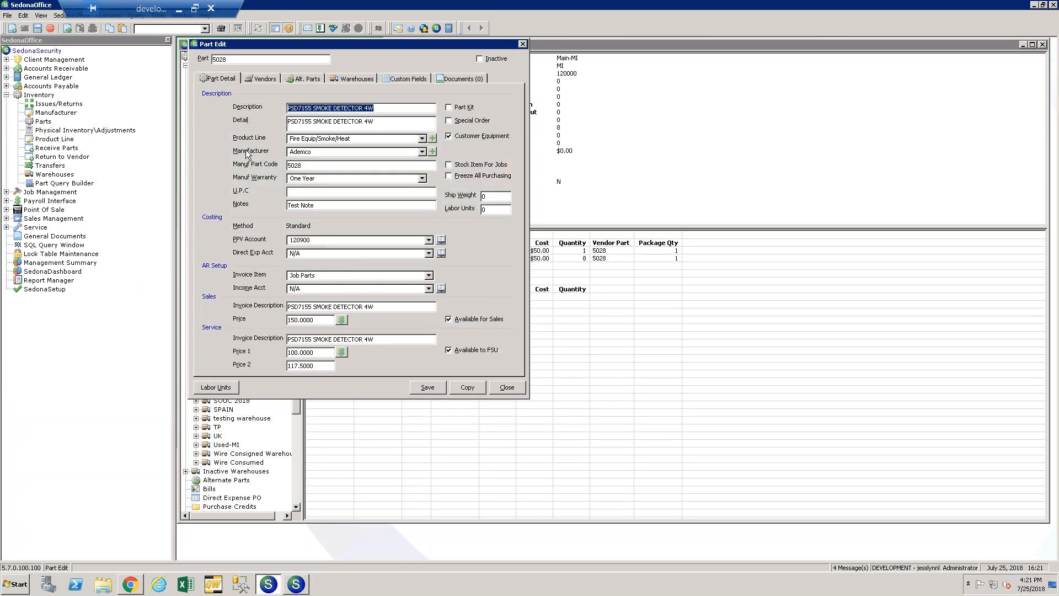
# - Check part 5028's service and sales prices, minimize SedonaOffice, and close the finished Parts Updater session
pyautogui.click(326, 353)
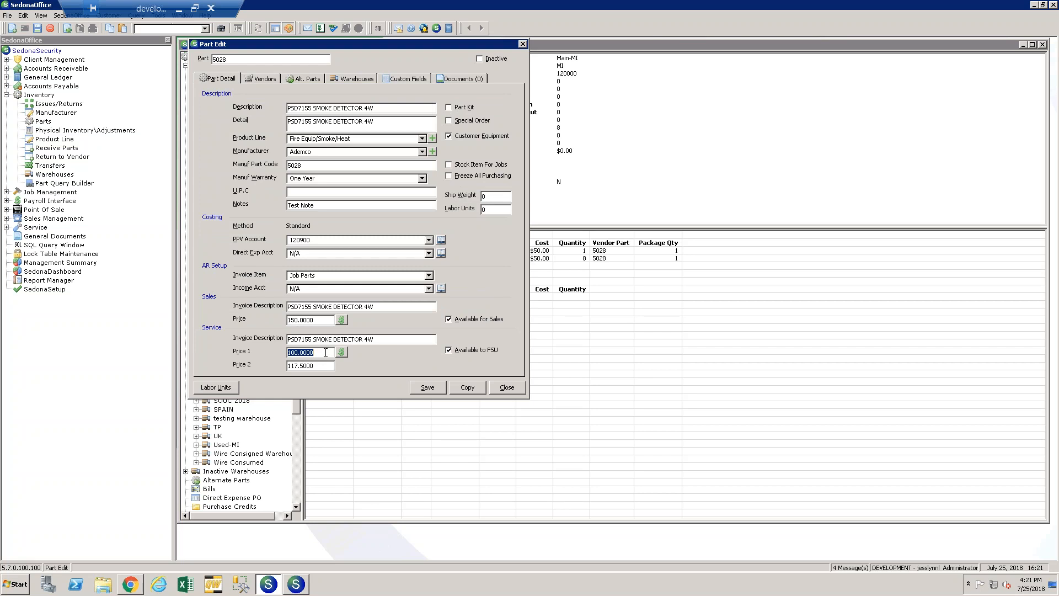
pyautogui.click(328, 321)
pyautogui.click(1034, 7)
pyautogui.click(488, 66)
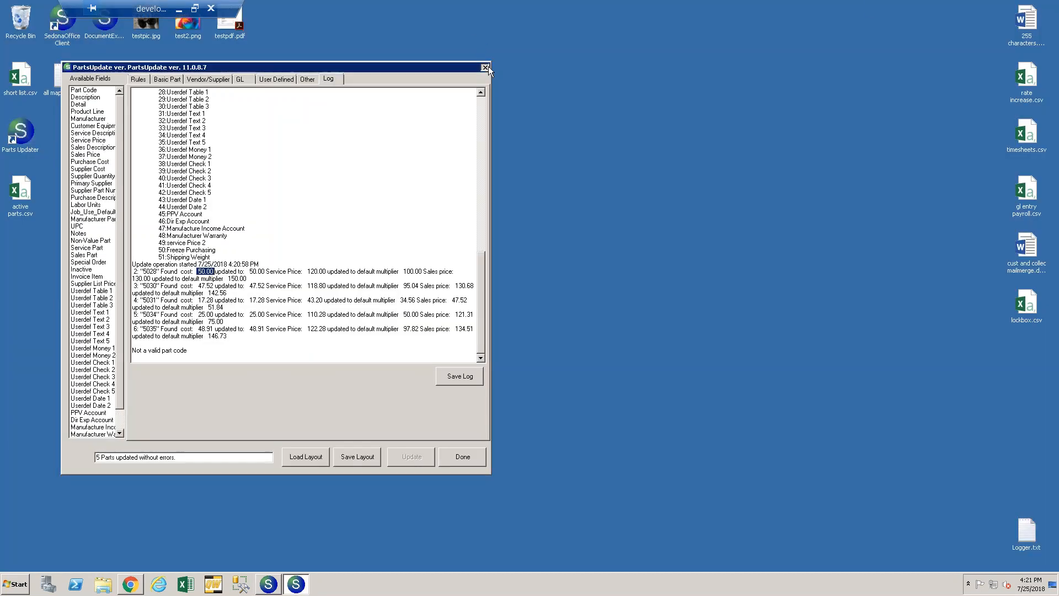
# - Start a new Parts Updater session, accept the terms, and choose the database and source data file
pyautogui.doubleClick(20, 133)
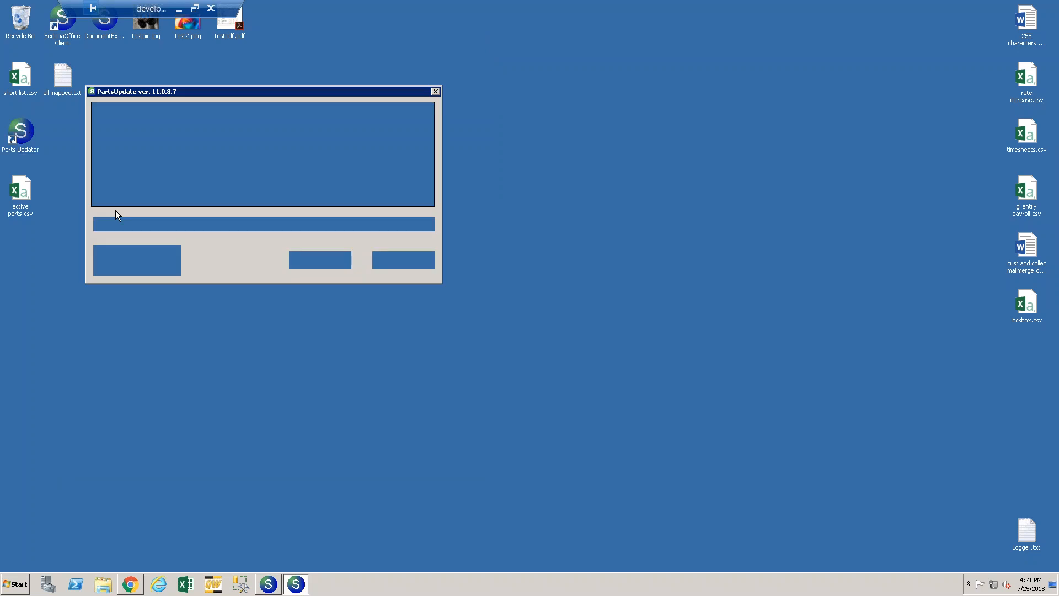
pyautogui.click(281, 228)
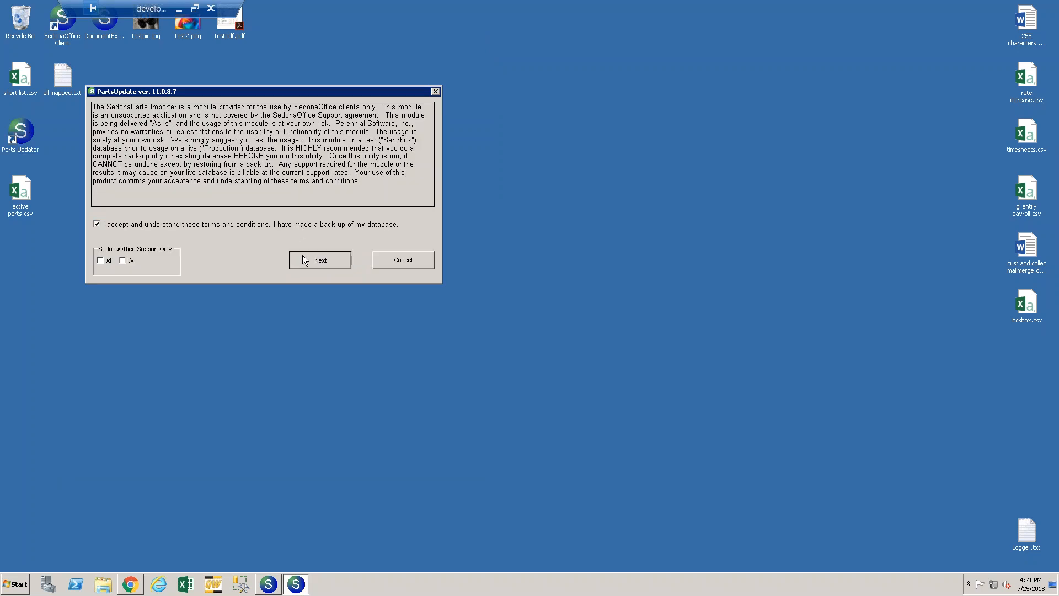
pyautogui.click(321, 260)
pyautogui.click(310, 221)
pyautogui.click(420, 326)
pyautogui.click(428, 324)
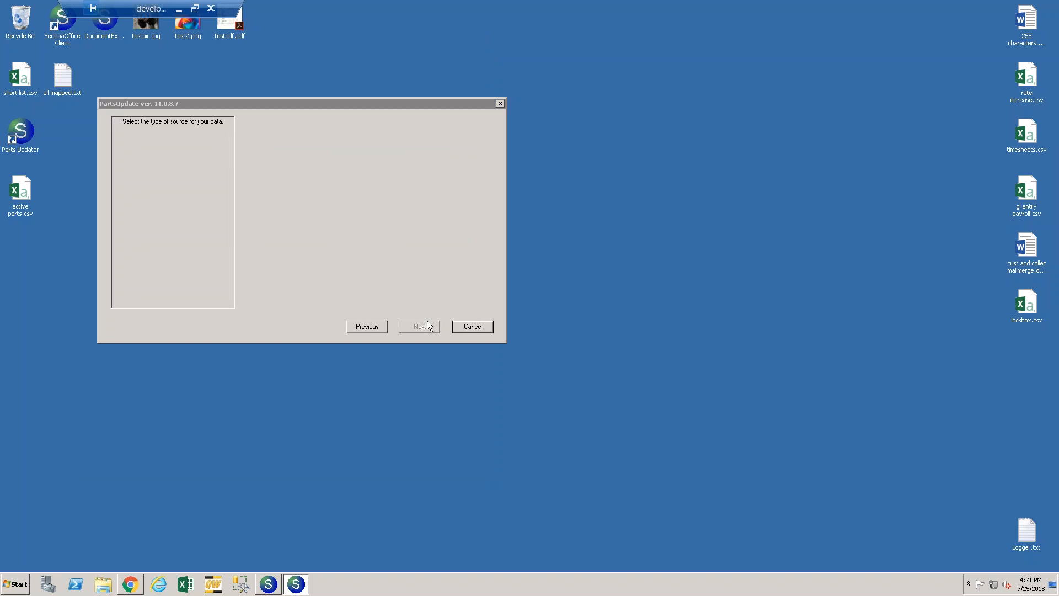
pyautogui.doubleClick(486, 240)
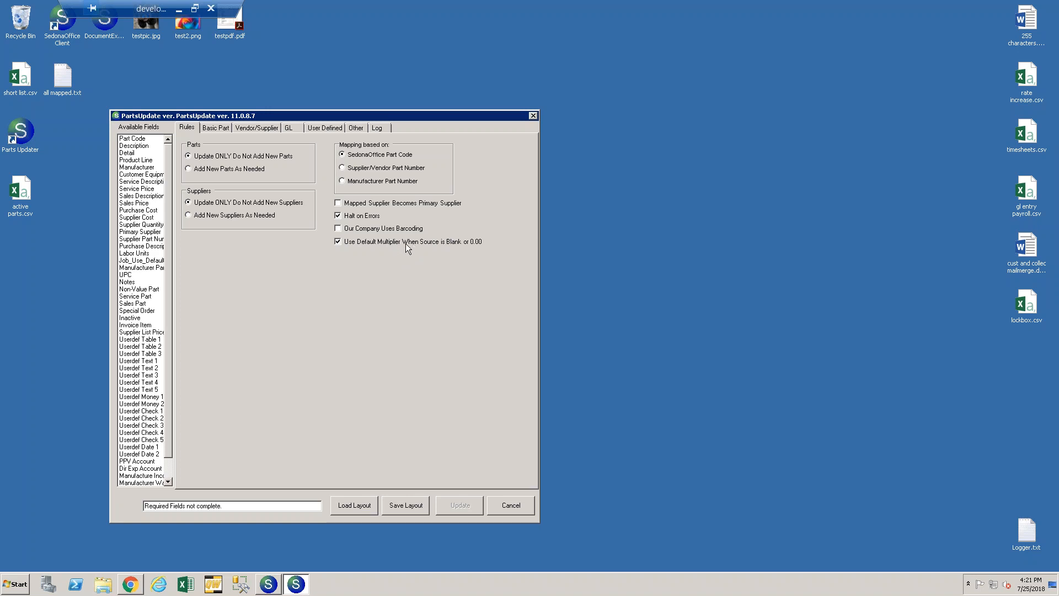
# - Map the required Part Code field to the Part Code source field
pyautogui.click(216, 128)
pyautogui.click(413, 172)
pyautogui.click(365, 188)
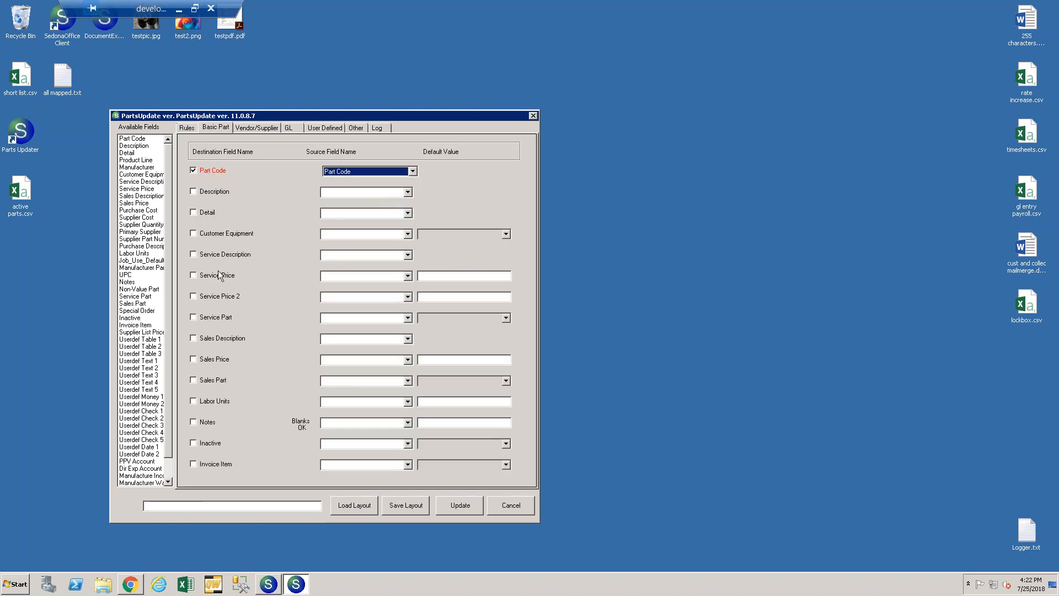
# - Map Service Price and Sales Price to the source fields of the same names
pyautogui.click(408, 275)
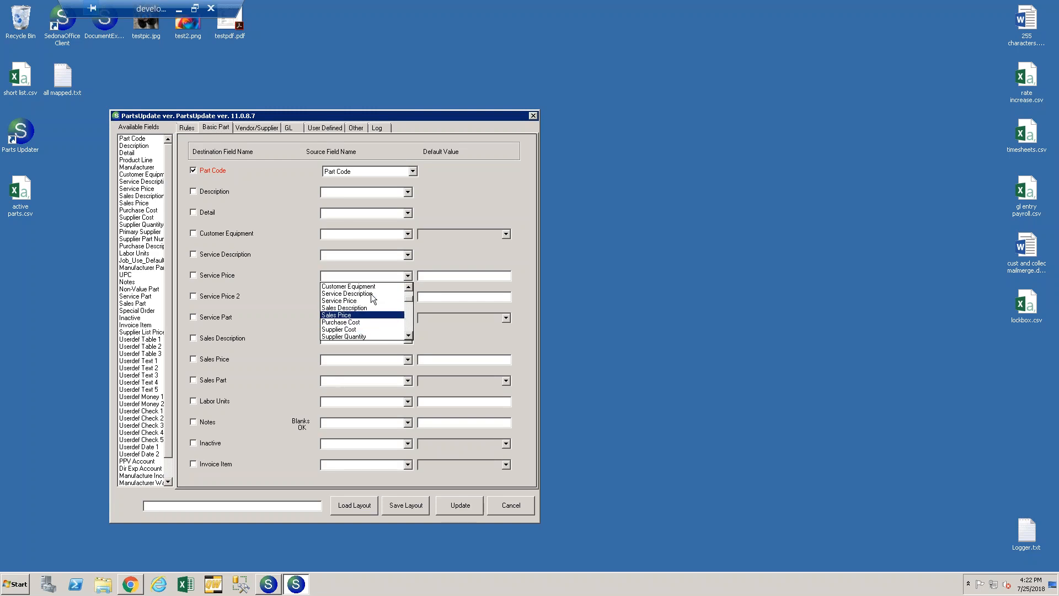
pyautogui.click(363, 300)
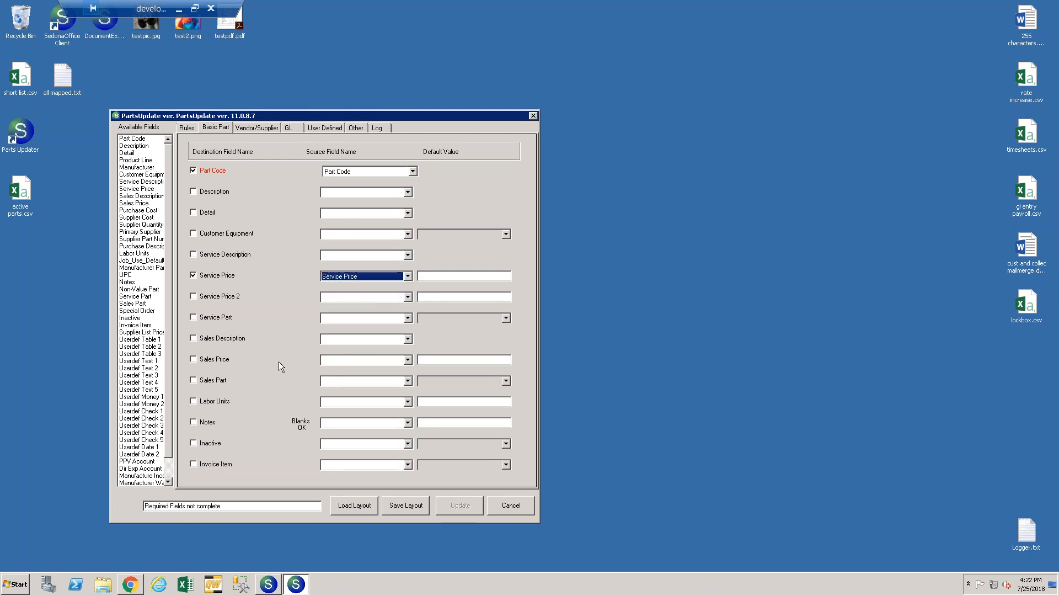
pyautogui.click(408, 360)
pyautogui.scroll(-2, 389, 382)
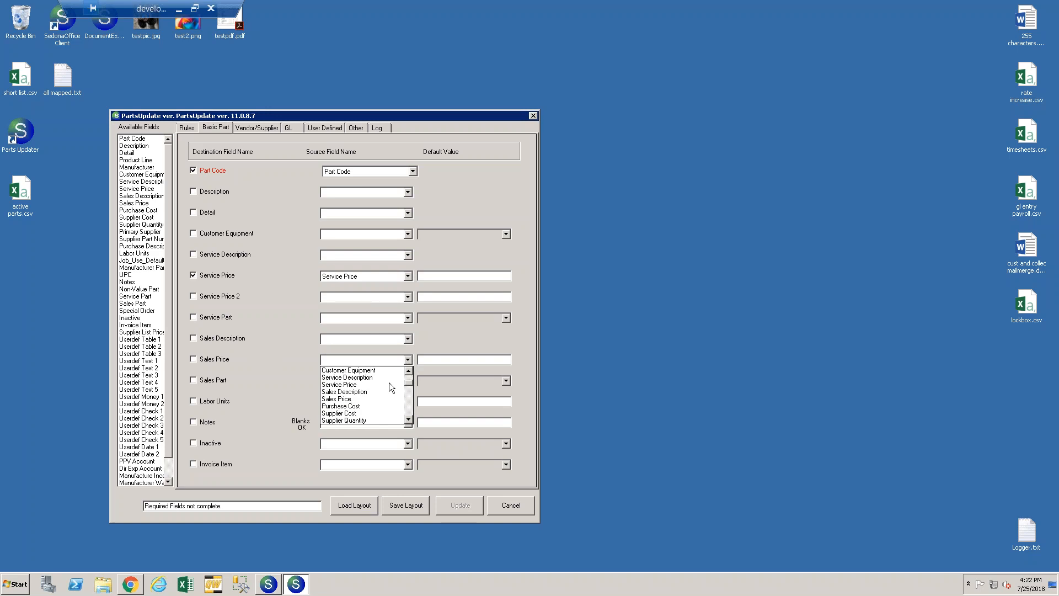
pyautogui.click(360, 399)
# - Set the default value to 2 for both Service Price and Sales Price
pyautogui.click(440, 276)
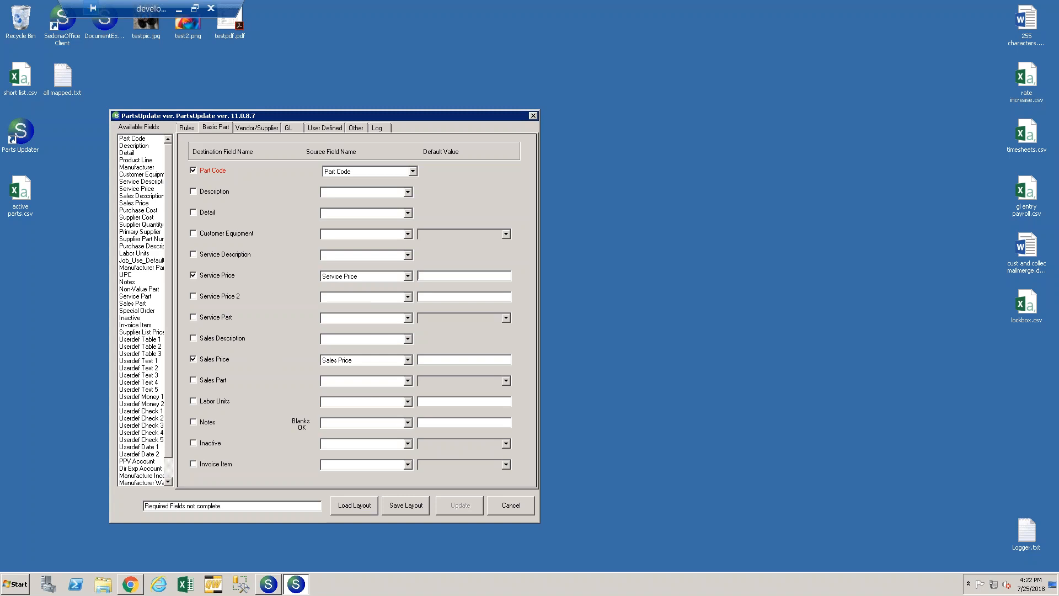
pyautogui.write('2')
pyautogui.click(450, 361)
pyautogui.write('2')
# - Review the default multiplier rule alongside the default value mapped for Service Price
pyautogui.click(192, 128)
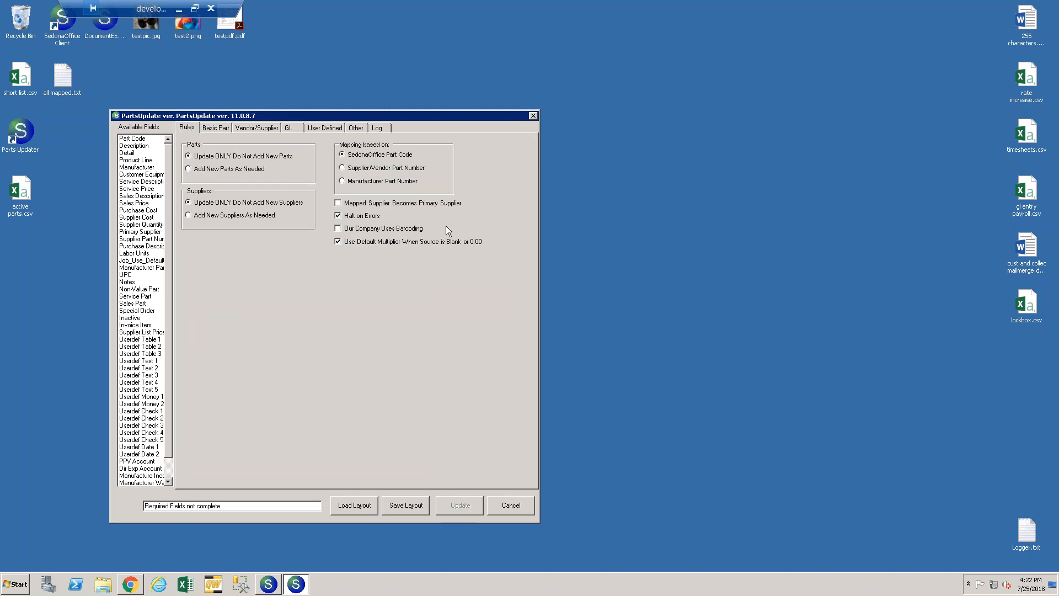
pyautogui.click(216, 128)
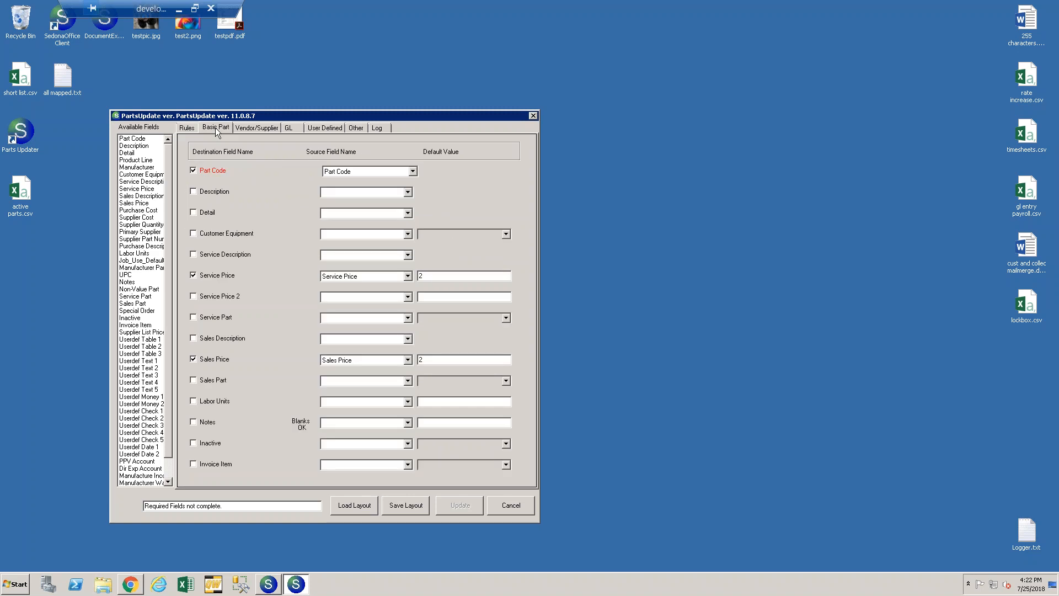
pyautogui.click(444, 279)
pyautogui.doubleClick(414, 277)
# - Turn off the rule Use Default Multiplier When Source is Blank or 0.00 and return to the basic part mappings
pyautogui.click(188, 129)
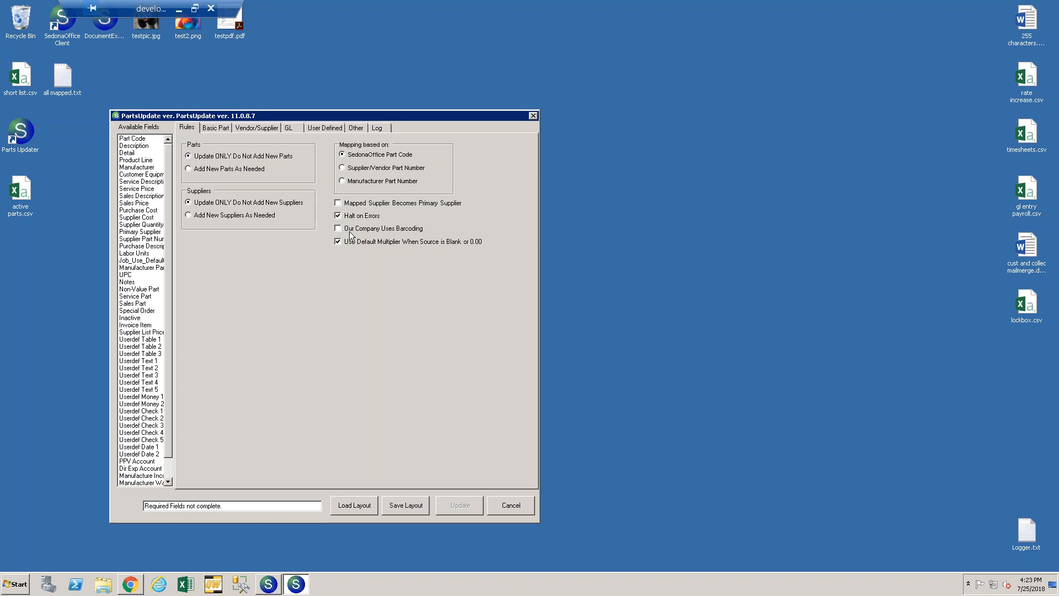
pyautogui.click(352, 242)
pyautogui.click(210, 129)
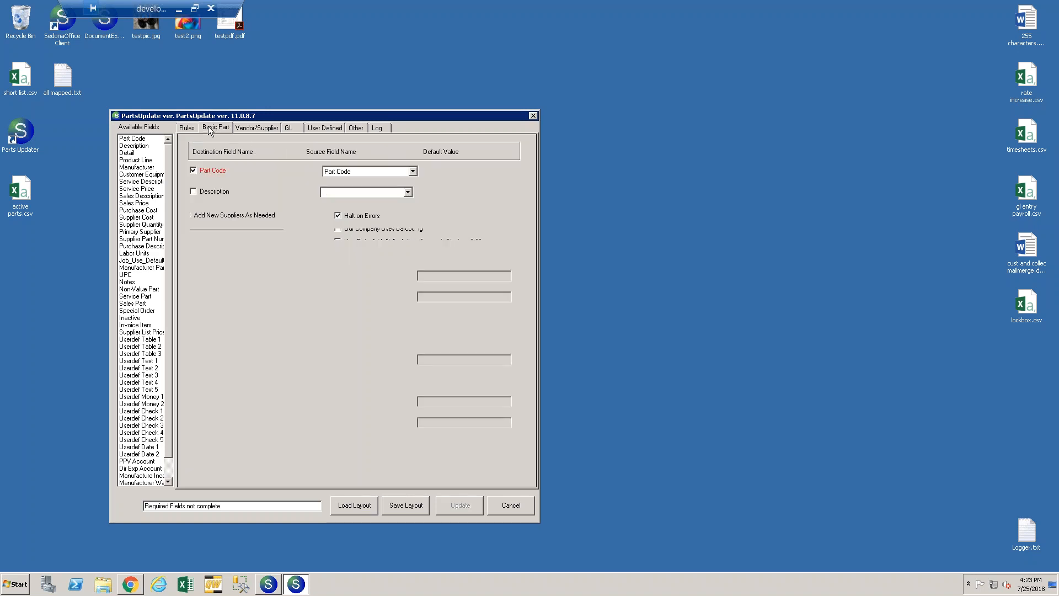